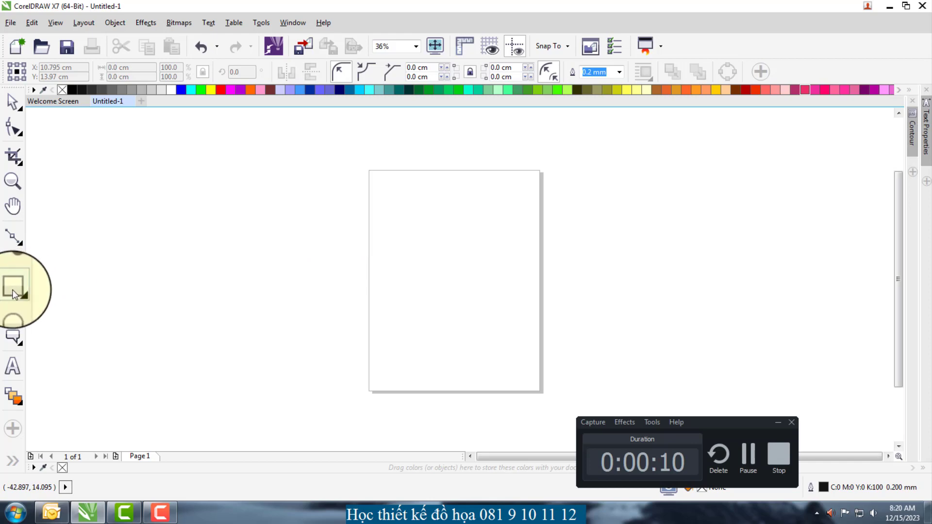
# Step: Draw a rectangle about 17.5 × 13.1 cm on the page and an ellipse about 13.3 × 11.9 cm to its left
pyautogui.moveTo(367, 202); pyautogui.dragTo(505, 305)
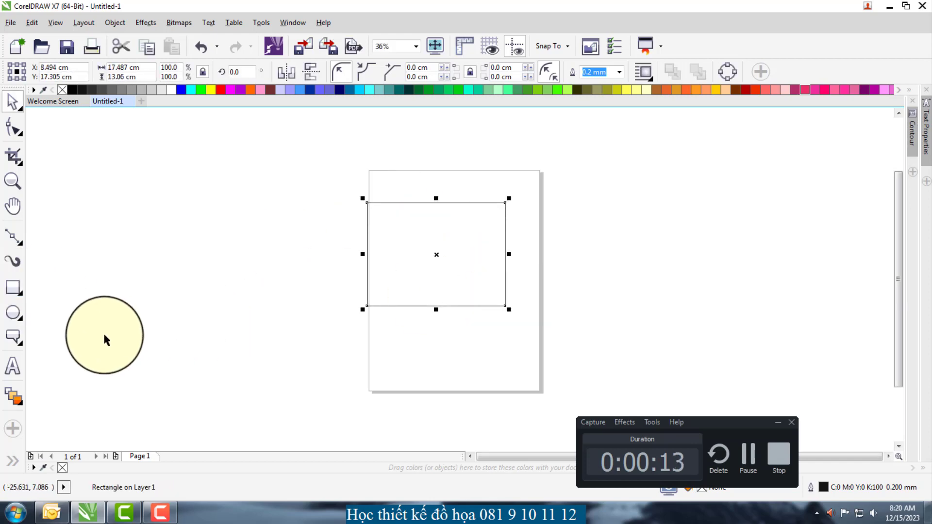
pyautogui.click(13, 314)
pyautogui.moveTo(248, 203); pyautogui.dragTo(353, 297)
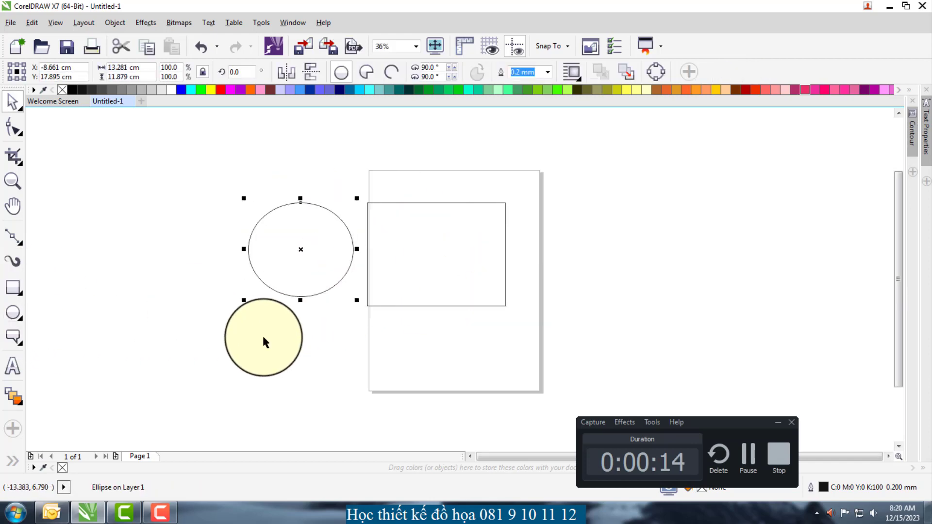
pyautogui.click(264, 335)
# Step: Draw a five-pointed star to the left of the ellipse
pyautogui.click(20, 320)
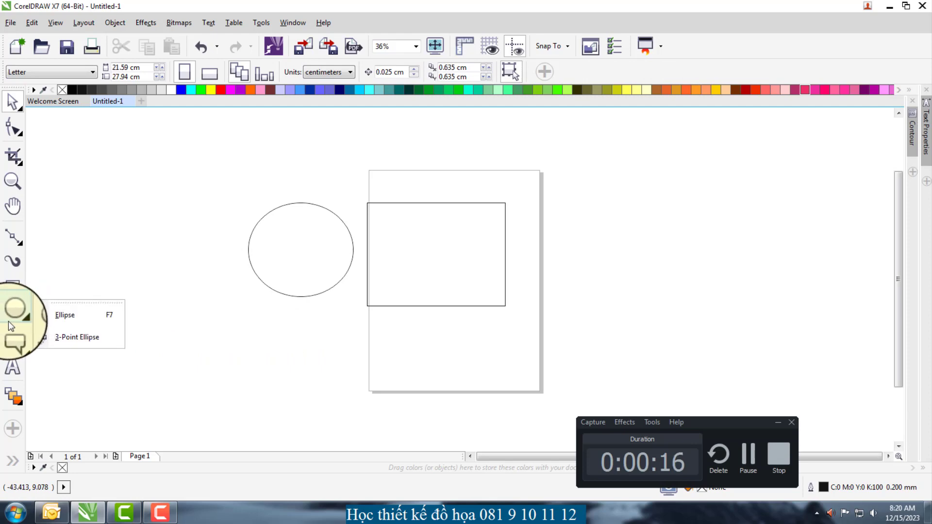
pyautogui.click(19, 294)
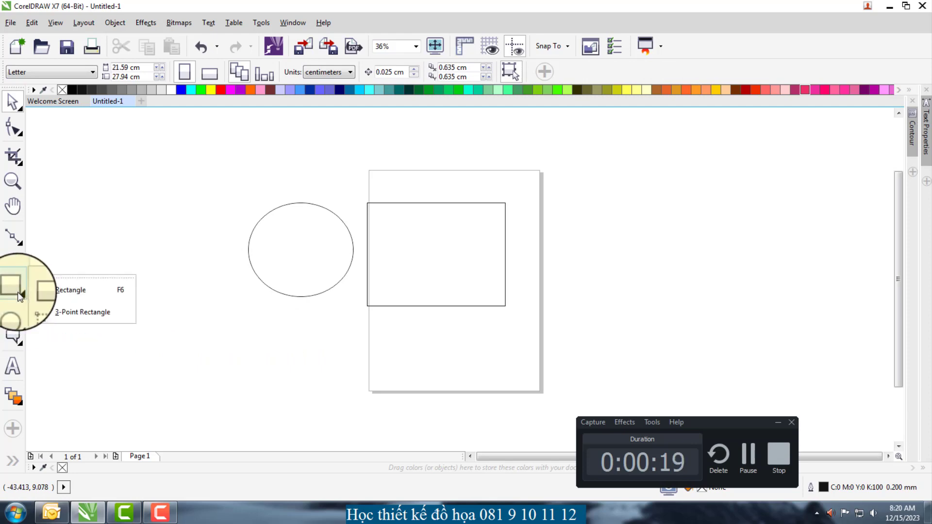
pyautogui.click(13, 342)
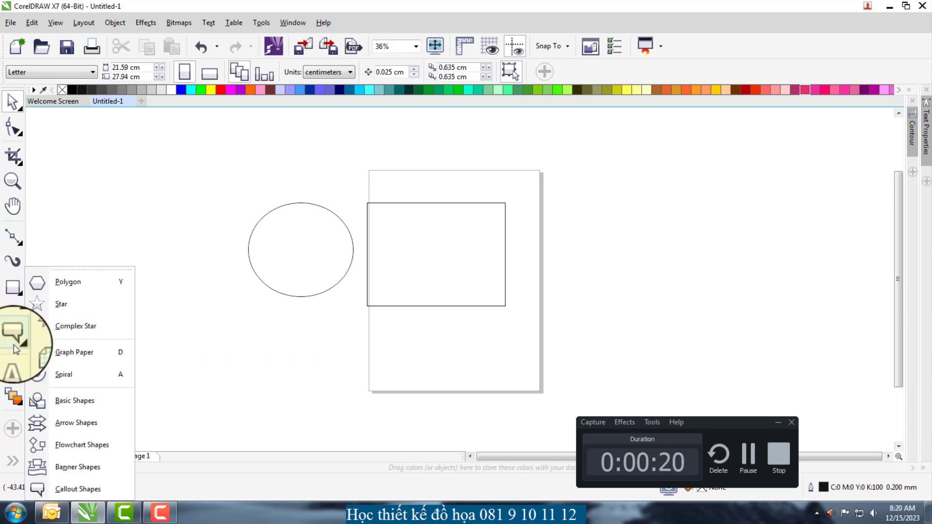
pyautogui.click(49, 311)
pyautogui.moveTo(138, 172); pyautogui.dragTo(237, 291)
pyautogui.press('space')
pyautogui.click(255, 190)
# Step: Move the ellipse upward and shift the rectangle left so that the two shapes overlap
pyautogui.press('z')
pyautogui.moveTo(107, 137); pyautogui.dragTo(585, 346)
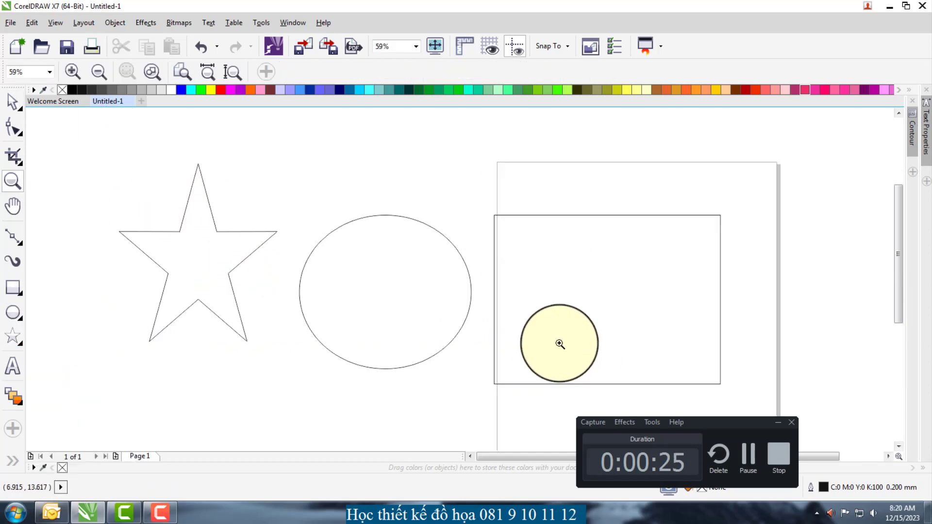
pyautogui.press('space')
pyautogui.click(426, 282)
pyautogui.moveTo(403, 302); pyautogui.dragTo(412, 250)
pyautogui.click(344, 426)
pyautogui.click(410, 302)
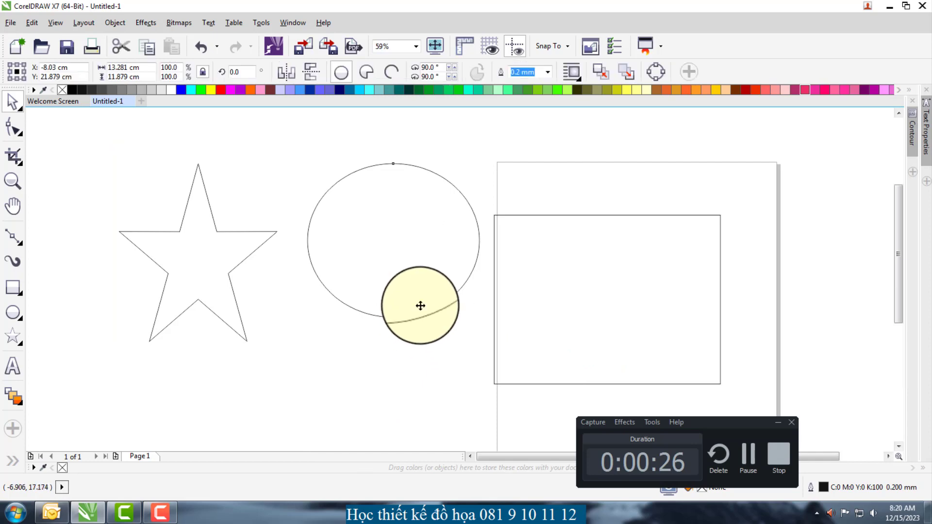
pyautogui.click(563, 303)
pyautogui.moveTo(563, 304); pyautogui.dragTo(474, 314)
pyautogui.click(740, 466)
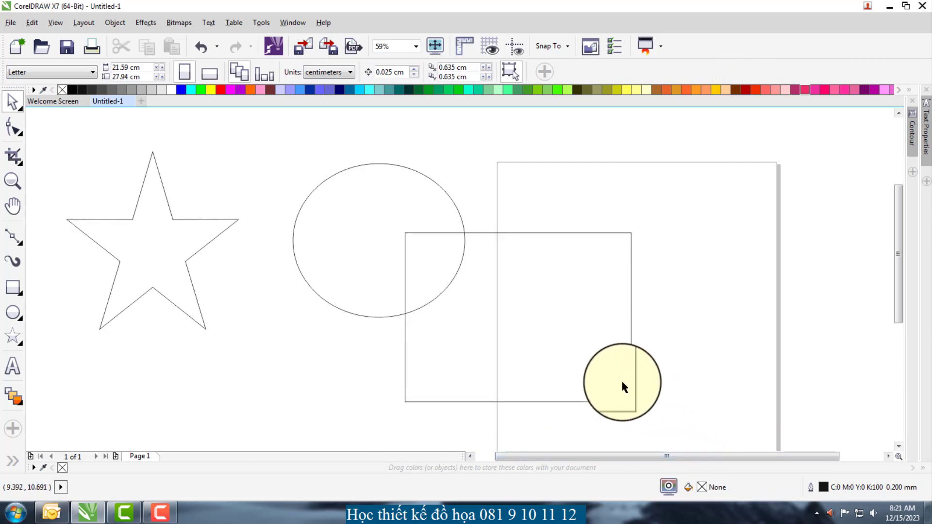
# Step: Move the rectangle and ellipse apart and enlarge the ellipse to about 17.5 × 15.6 cm
pyautogui.moveTo(468, 331); pyautogui.dragTo(528, 310)
pyautogui.click(370, 257)
pyautogui.moveTo(369, 257); pyautogui.dragTo(348, 261)
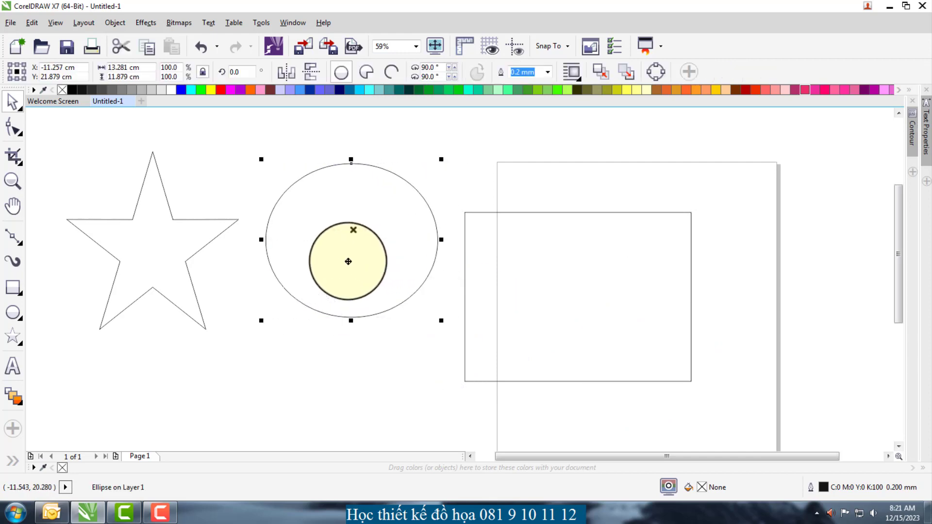
pyautogui.moveTo(456, 333); pyautogui.dragTo(469, 345)
# Step: Reposition the ellipse and rectangle so that the rectangle's upper-left corner overlaps the ellipse's lower-right part
pyautogui.moveTo(543, 339); pyautogui.dragTo(493, 322)
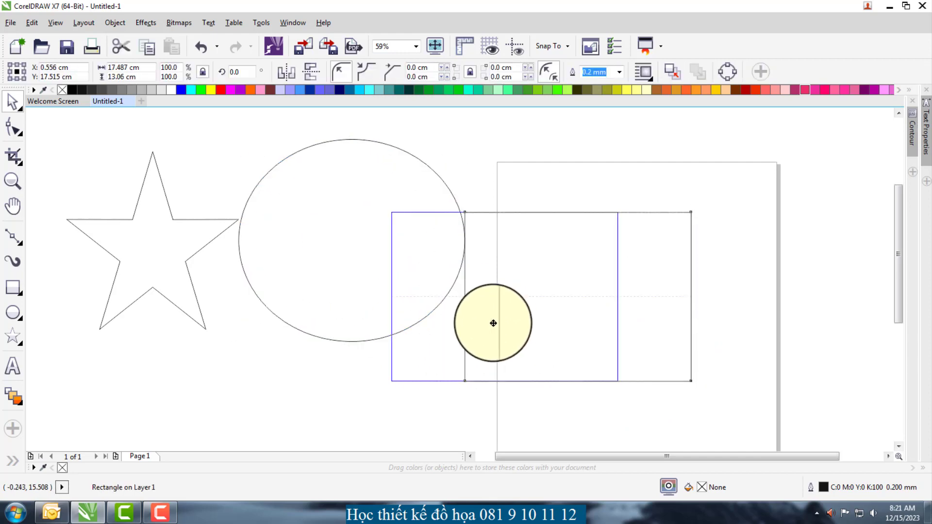
pyautogui.click(306, 287)
pyautogui.keyDown('shift'); pyautogui.click(494, 295); pyautogui.keyUp('shift')
pyautogui.moveTo(449, 290); pyautogui.dragTo(494, 290)
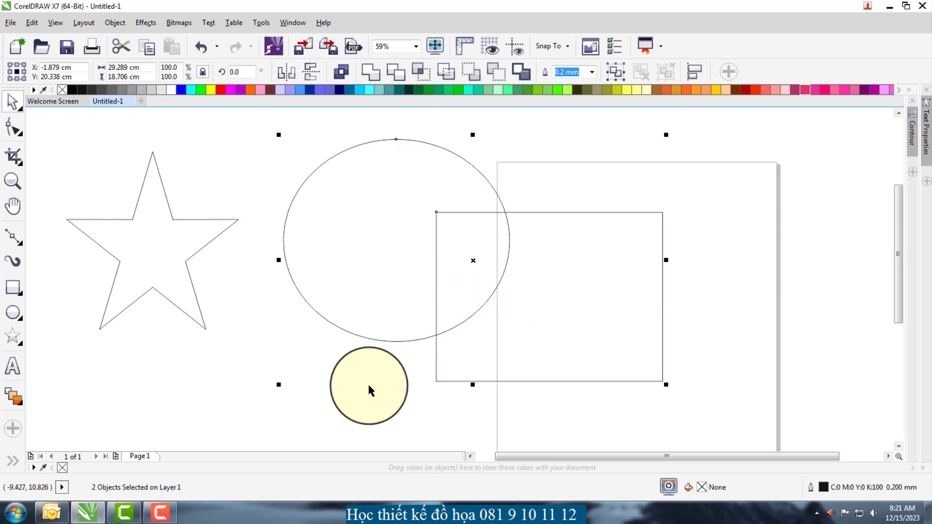
pyautogui.click(369, 388)
pyautogui.click(516, 352)
pyautogui.moveTo(536, 328); pyautogui.dragTo(515, 337)
pyautogui.keyDown('shift'); pyautogui.click(423, 339); pyautogui.keyUp('shift')
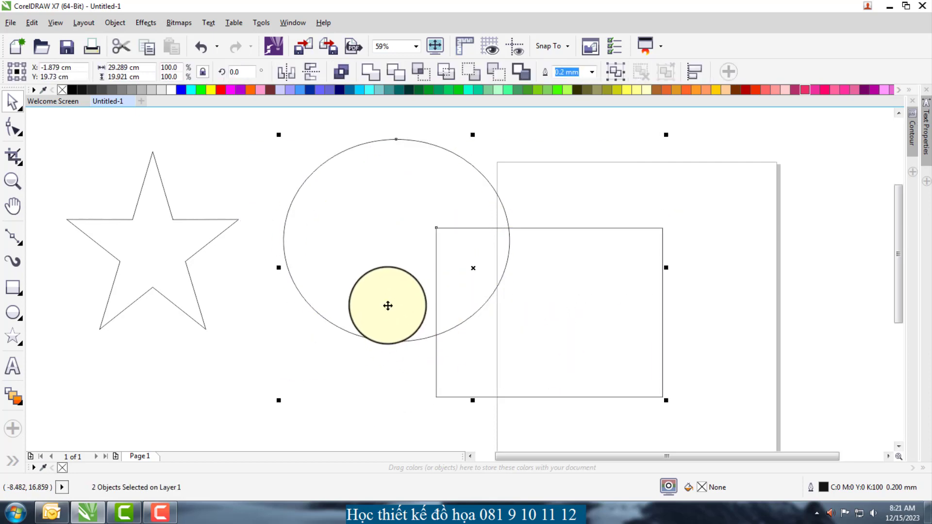
# Step: Fill the ellipse with red (#FF0000) and the rectangle with green (#33CC66)
pyautogui.moveTo(342, 383); pyautogui.dragTo(334, 263)
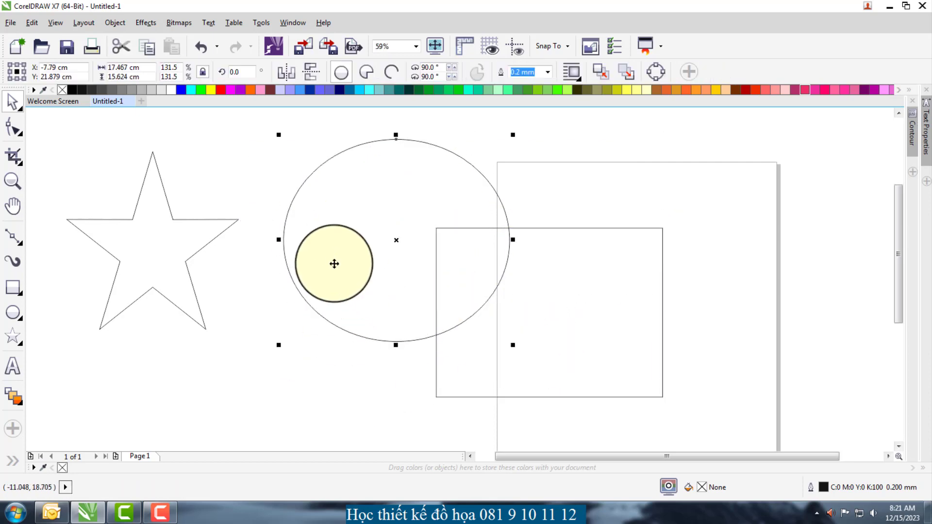
pyautogui.click(219, 92)
pyautogui.click(563, 297)
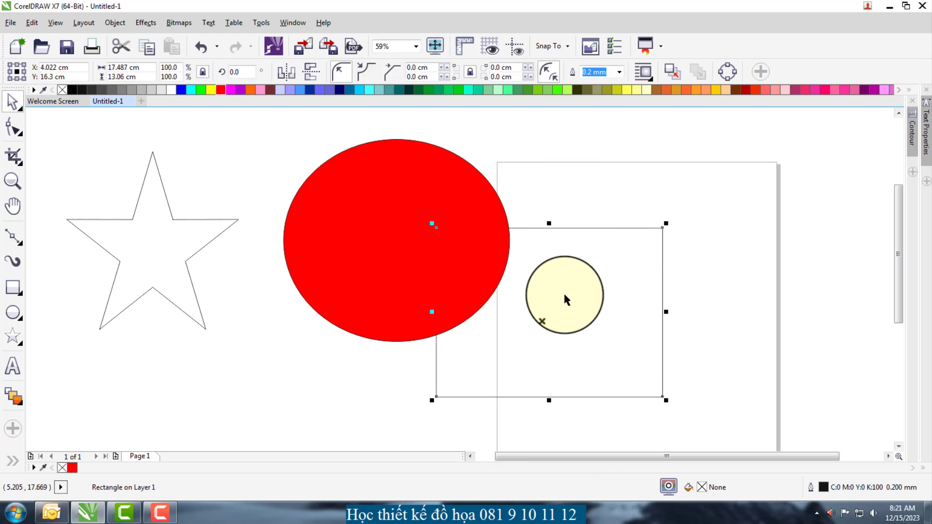
pyautogui.click(447, 92)
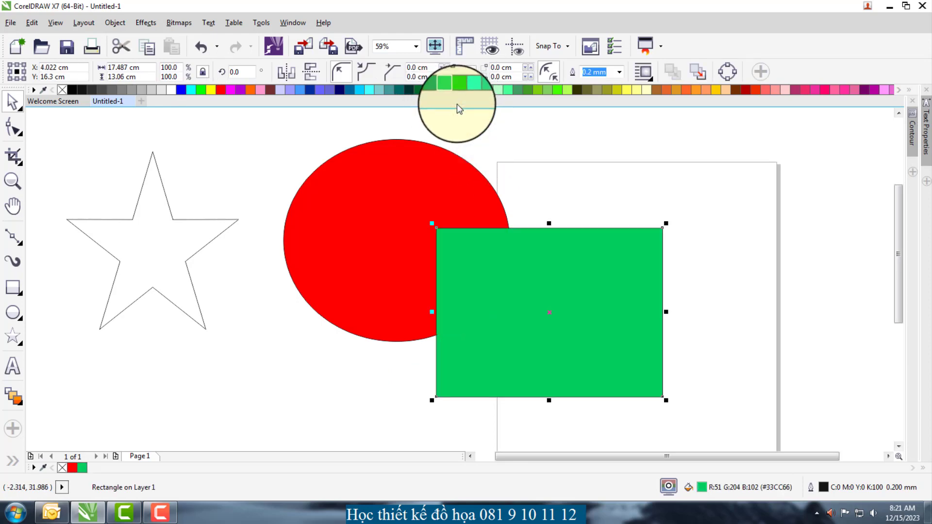
# Step: Try Back Minus Front and Front Minus Back on the overlapping ellipse and rectangle, undoing each result
pyautogui.moveTo(526, 267); pyautogui.dragTo(517, 283)
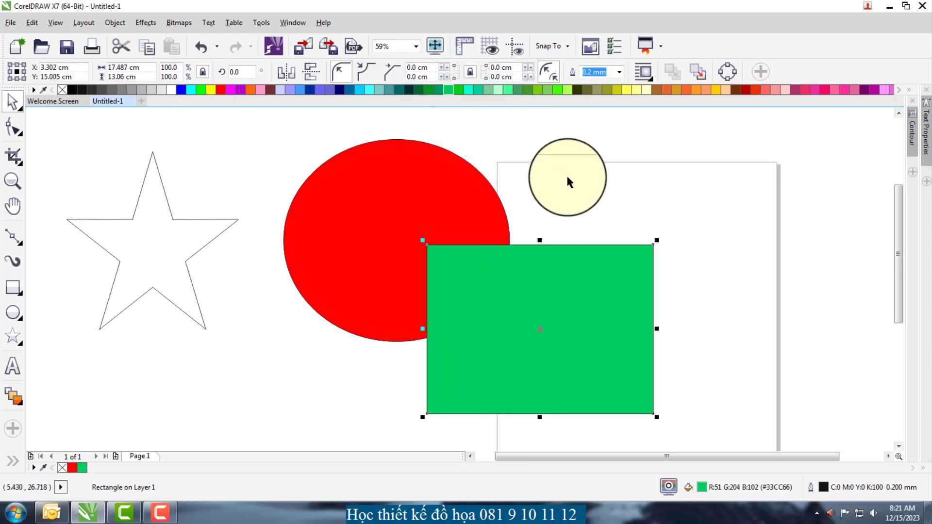
pyautogui.moveTo(569, 182); pyautogui.dragTo(376, 275)
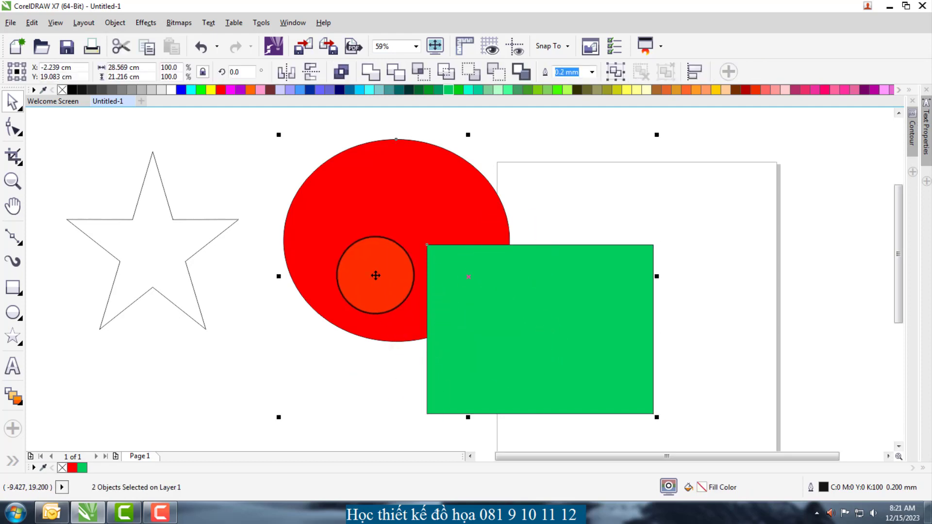
pyautogui.click(515, 72)
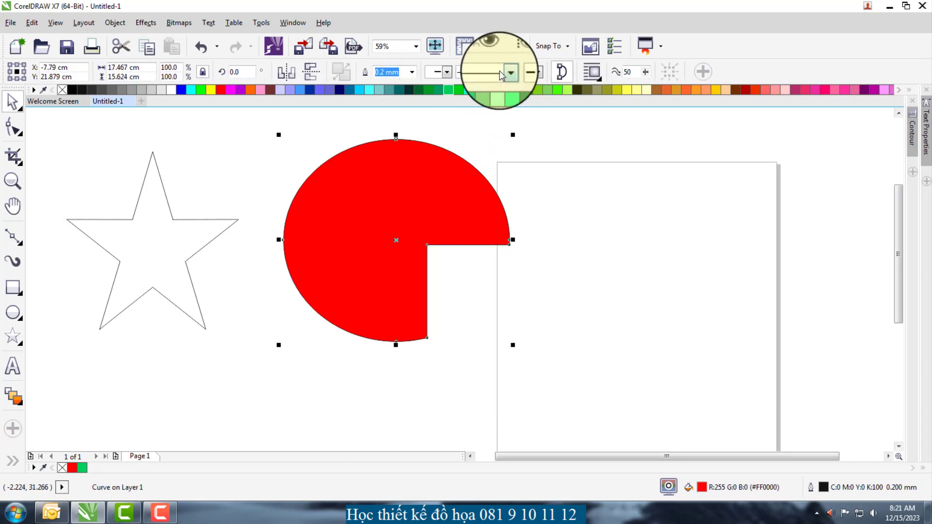
pyautogui.hotkey('ctrl', 'z')
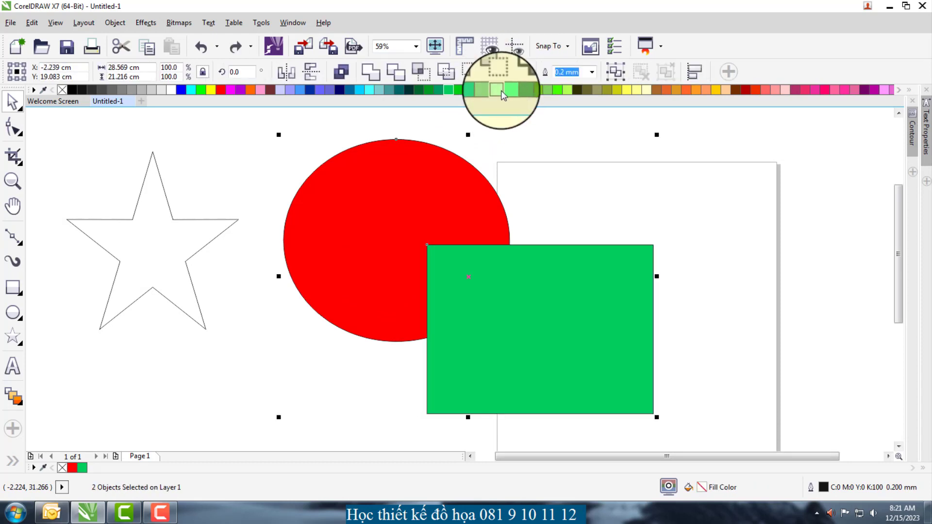
pyautogui.click(474, 77)
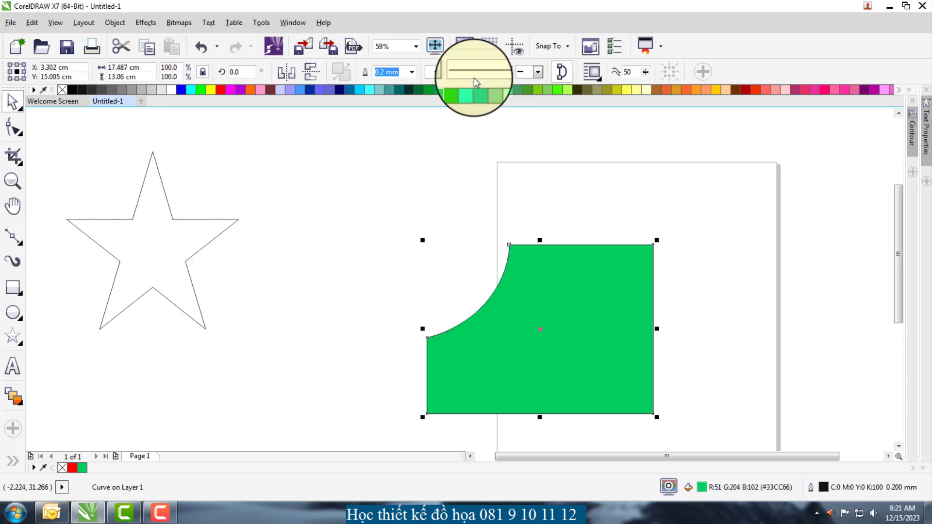
pyautogui.hotkey('ctrl', 'z')
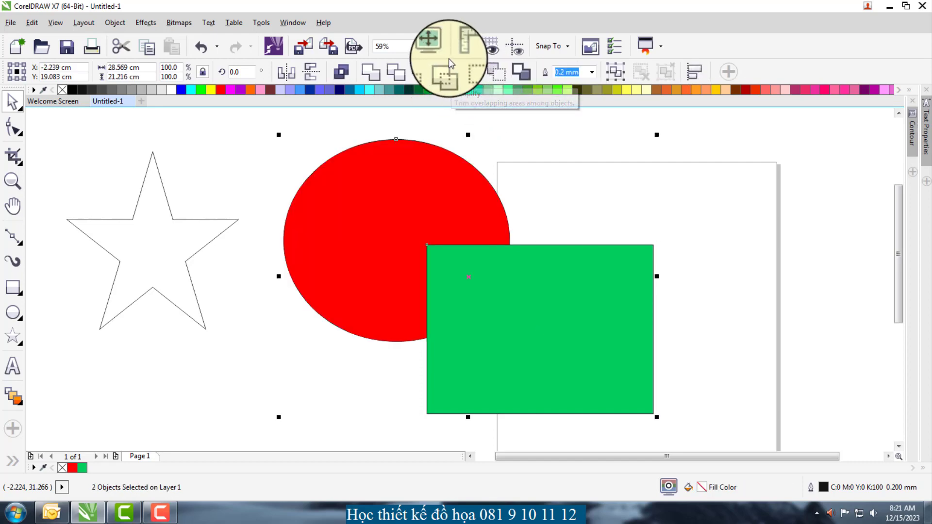
# Step: Try to intersect the red ellipse and green rectangle, and undo the test move of the rectangle
pyautogui.click(421, 78)
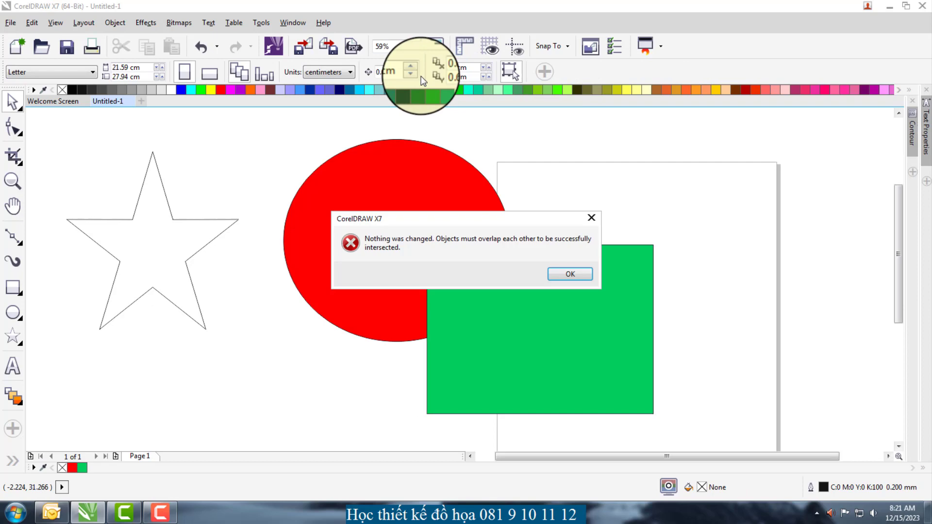
pyautogui.click(571, 274)
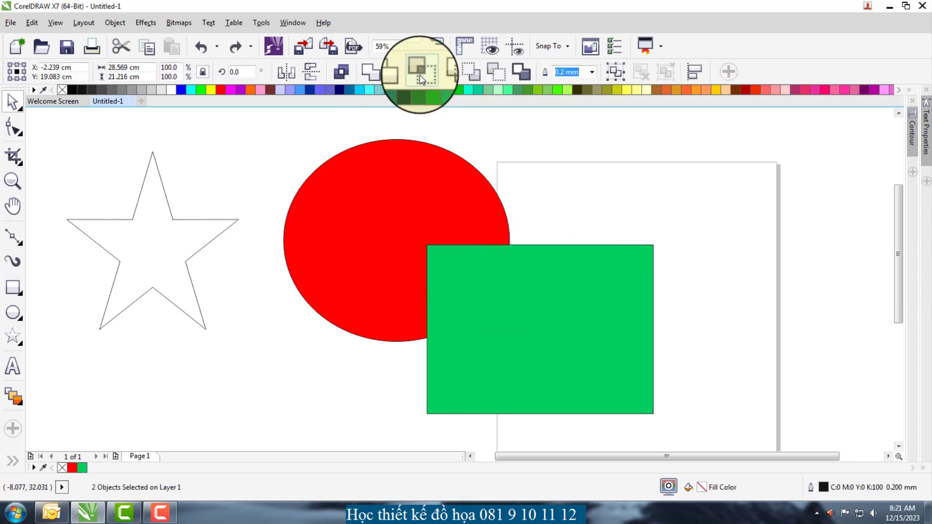
pyautogui.click(419, 75)
pyautogui.click(571, 274)
pyautogui.click(536, 304)
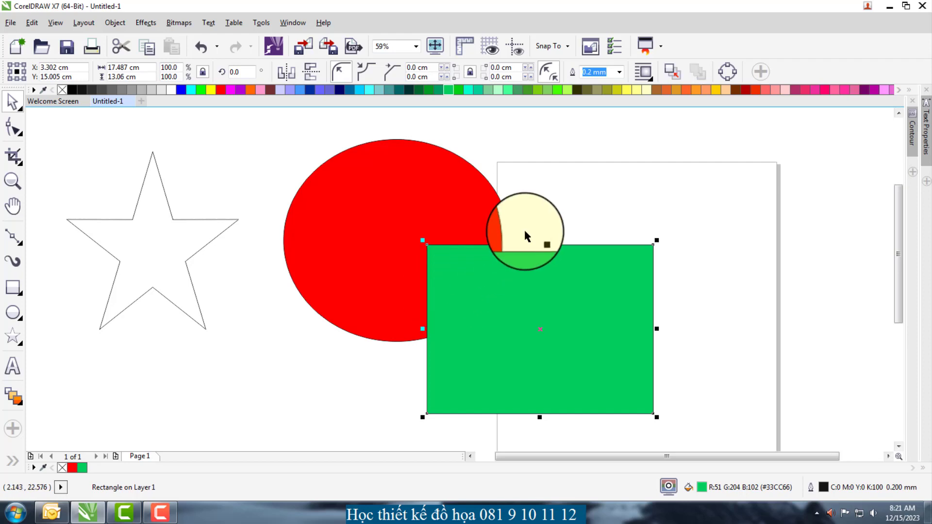
pyautogui.moveTo(523, 298); pyautogui.dragTo(557, 341)
pyautogui.hotkey('ctrl', 'z')
pyautogui.hotkey('ctrl', 'z')
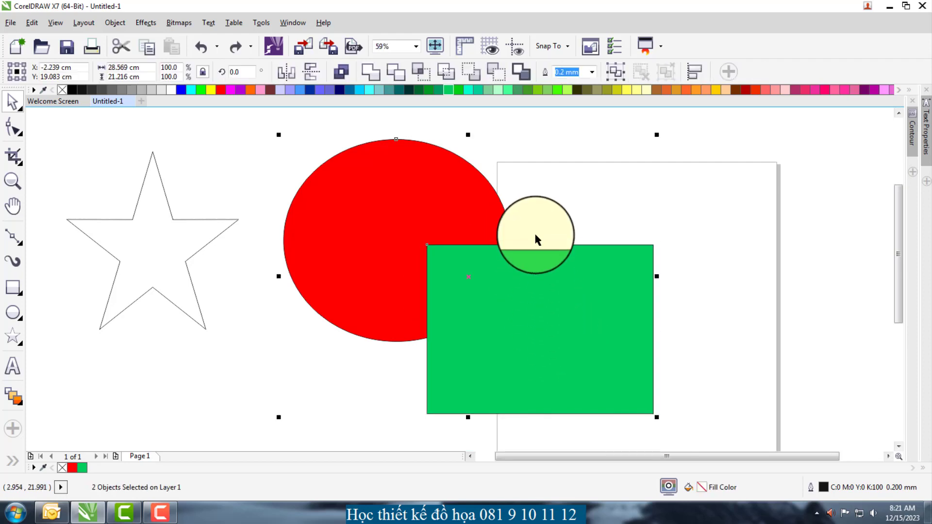
# Step: Reposition the green rectangle over the ellipse's lower-right part and create the intersection of the two shapes
pyautogui.click(516, 272)
pyautogui.press('Escape')
pyautogui.moveTo(515, 313); pyautogui.dragTo(604, 370)
pyautogui.hotkey('ctrl', 'z')
pyautogui.moveTo(577, 283); pyautogui.dragTo(381, 207)
pyautogui.click(587, 217)
pyautogui.press('Escape')
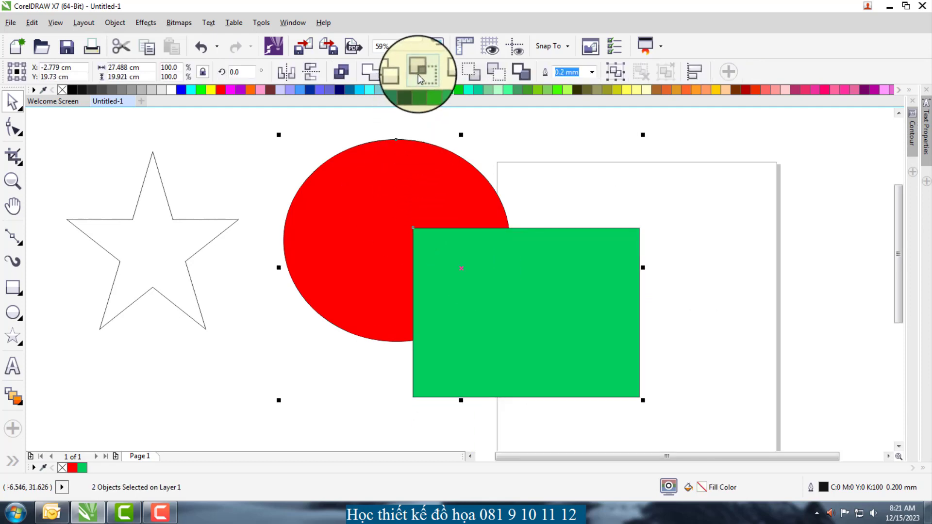
pyautogui.click(418, 75)
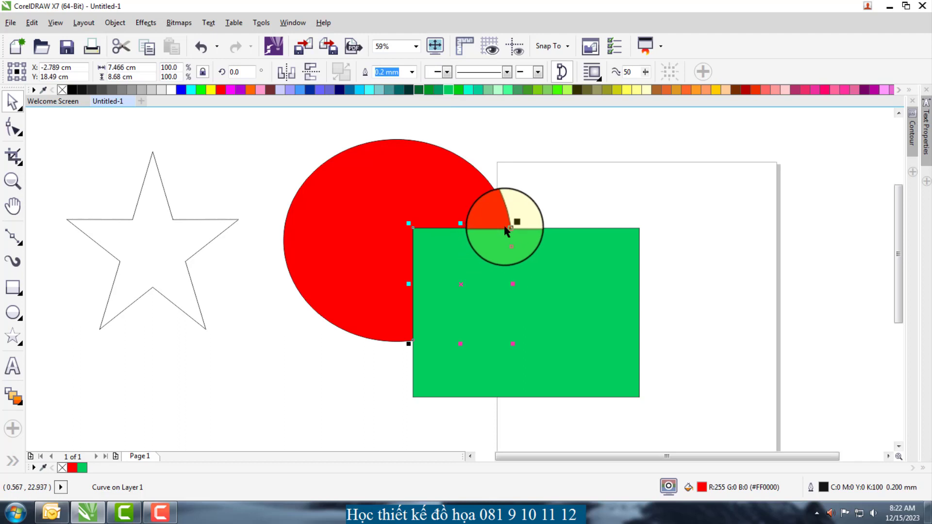
# Step: Move the green rectangle clear of the ellipse and pull out the intersection piece, undoing each move of the piece
pyautogui.click(383, 385)
pyautogui.moveTo(533, 360); pyautogui.dragTo(636, 366)
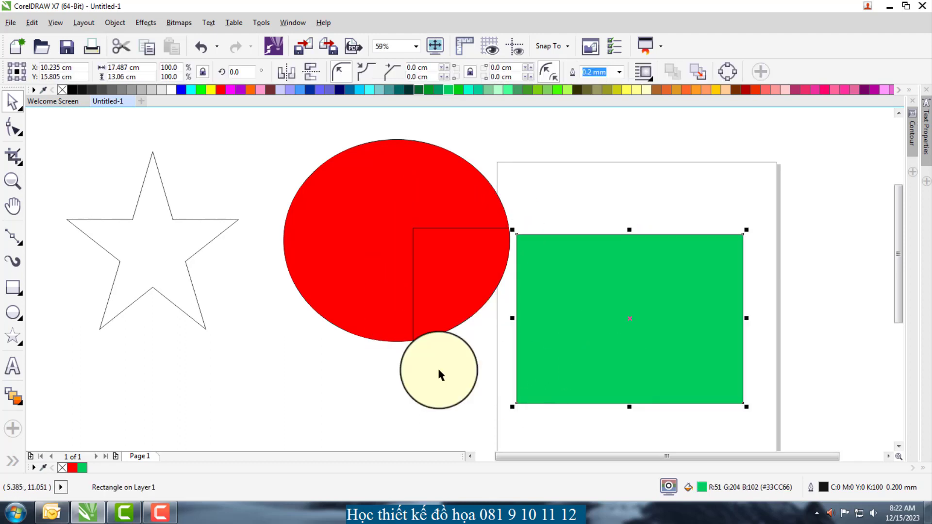
pyautogui.moveTo(464, 285); pyautogui.dragTo(464, 354)
pyautogui.hotkey('ctrl', 'z')
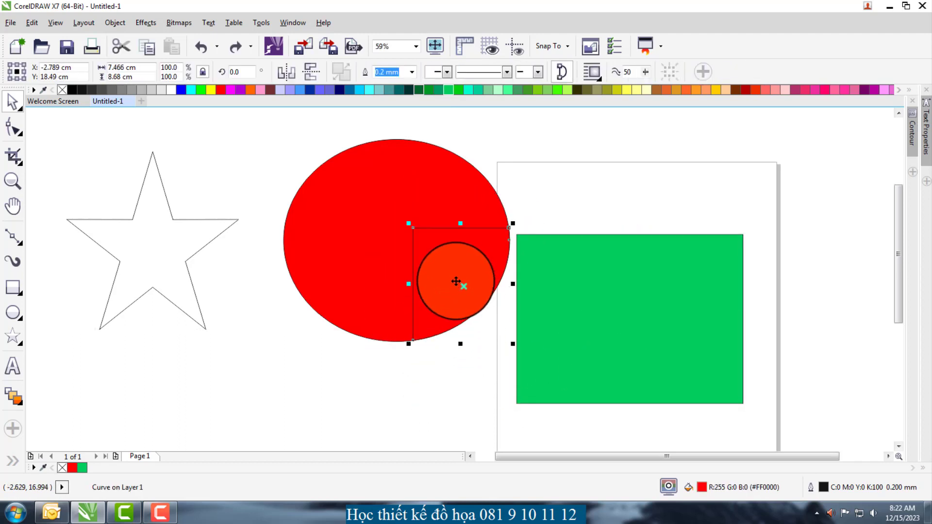
pyautogui.moveTo(456, 281); pyautogui.dragTo(315, 349)
pyautogui.hotkey('ctrl', 'z')
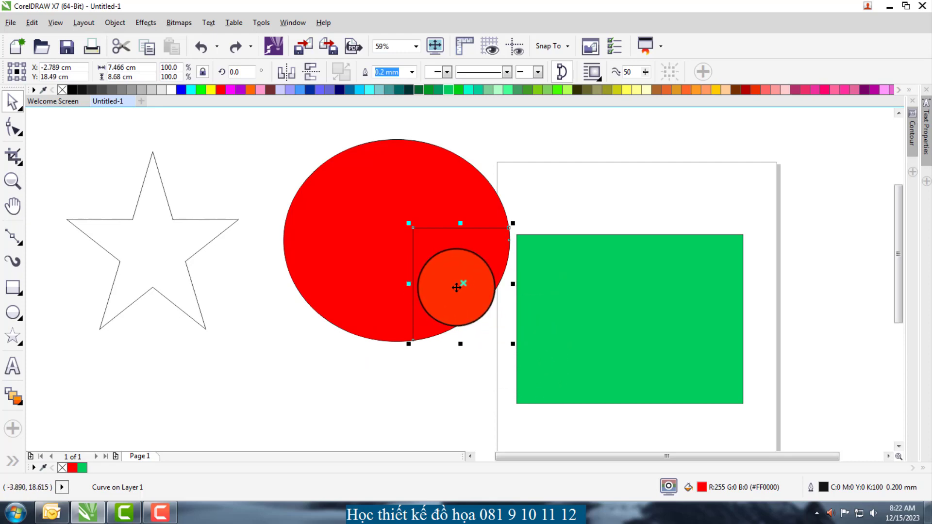
# Step: Delete the intersection piece and move the green rectangle back over the ellipse's lower-right part
pyautogui.press('Delete')
pyautogui.moveTo(596, 299); pyautogui.dragTo(489, 302)
pyautogui.keyDown('shift'); pyautogui.click(346, 194); pyautogui.keyUp('shift')
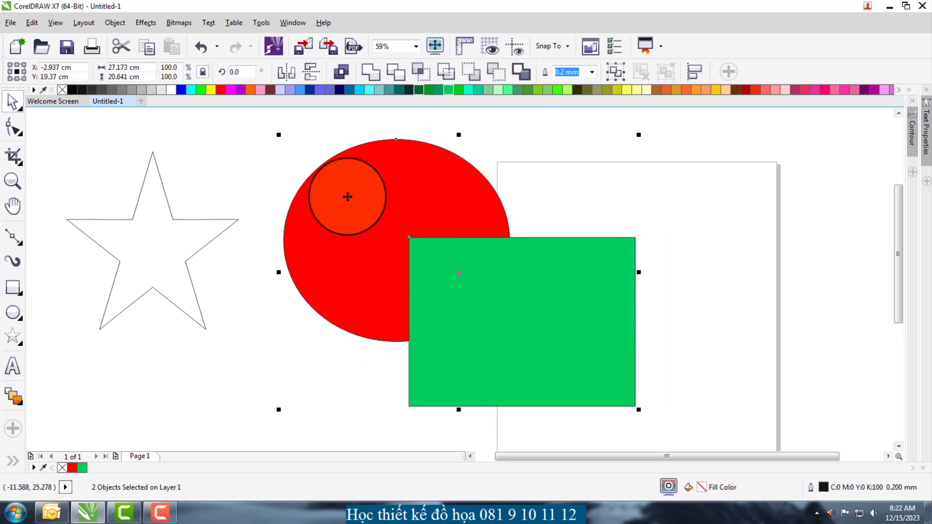
# Step: Try trimming the red ellipse with the green rectangle, undoing the trim and the test moves of both shapes
pyautogui.click(393, 72)
pyautogui.moveTo(563, 344); pyautogui.dragTo(632, 366)
pyautogui.hotkey('ctrl', 'z')
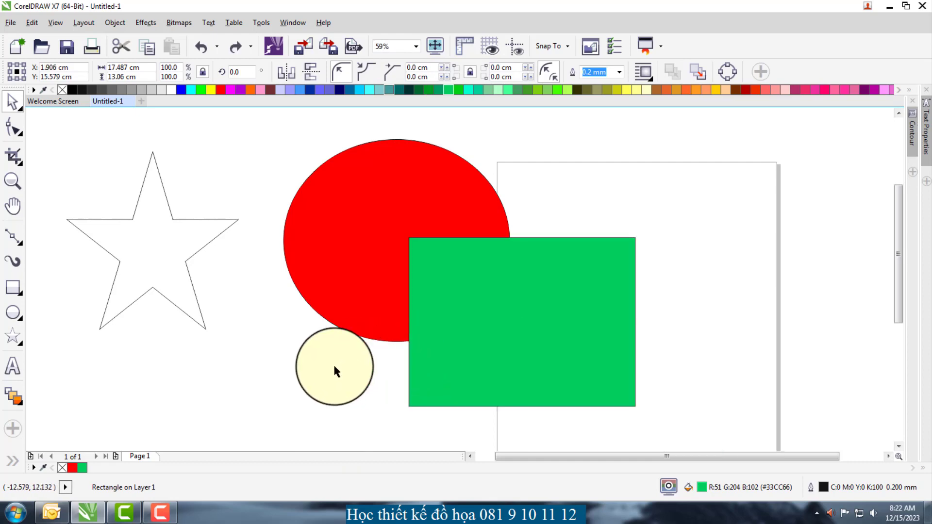
pyautogui.hotkey('ctrl', 'z')
pyautogui.click(335, 366)
pyautogui.moveTo(329, 301); pyautogui.dragTo(291, 262)
pyautogui.hotkey('ctrl', 'z')
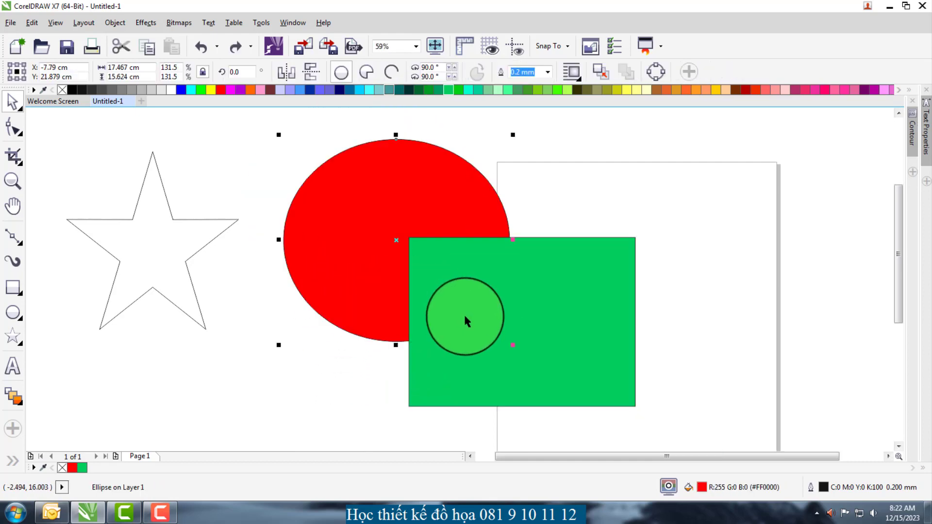
# Step: Weld the red ellipse and green rectangle into a single shape
pyautogui.keyDown('shift'); pyautogui.click(537, 287); pyautogui.keyUp('shift')
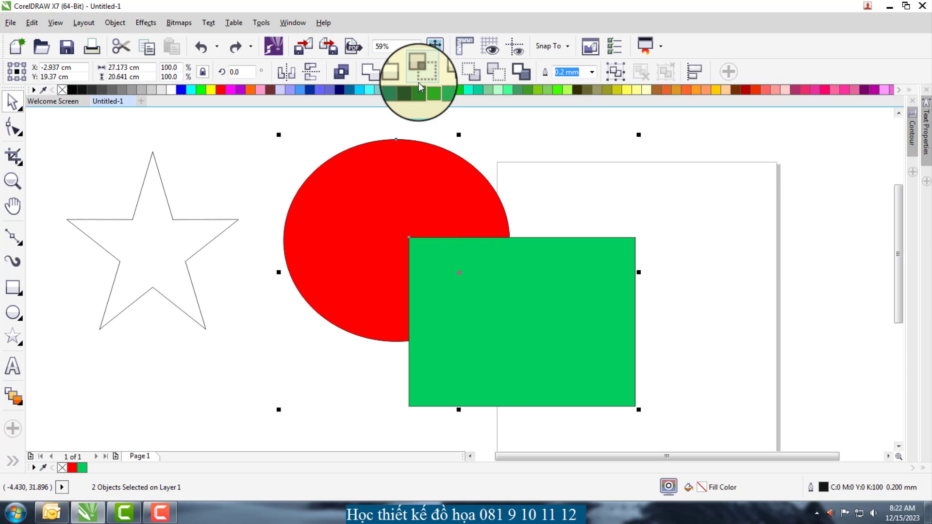
pyautogui.click(370, 74)
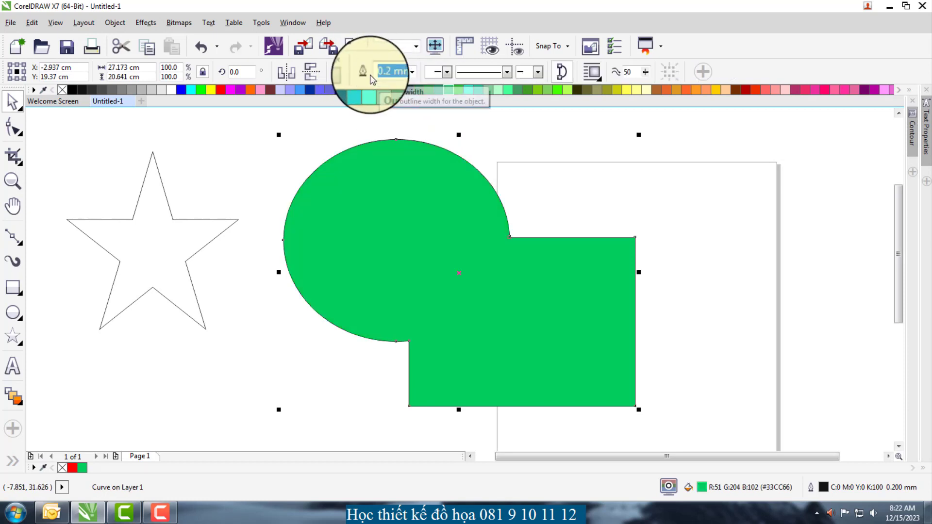
# Step: Undo the weld and move the green rectangle out to the right edge of the red ellipse
pyautogui.hotkey('ctrl', 'z')
pyautogui.click(521, 178)
pyautogui.click(480, 233)
pyautogui.moveTo(494, 282); pyautogui.dragTo(543, 318)
pyautogui.moveTo(550, 328); pyautogui.dragTo(592, 271)
# Step: Stretch the red ellipse downward to a height of about 16.5 cm and delete the green rectangle
pyautogui.click(430, 270)
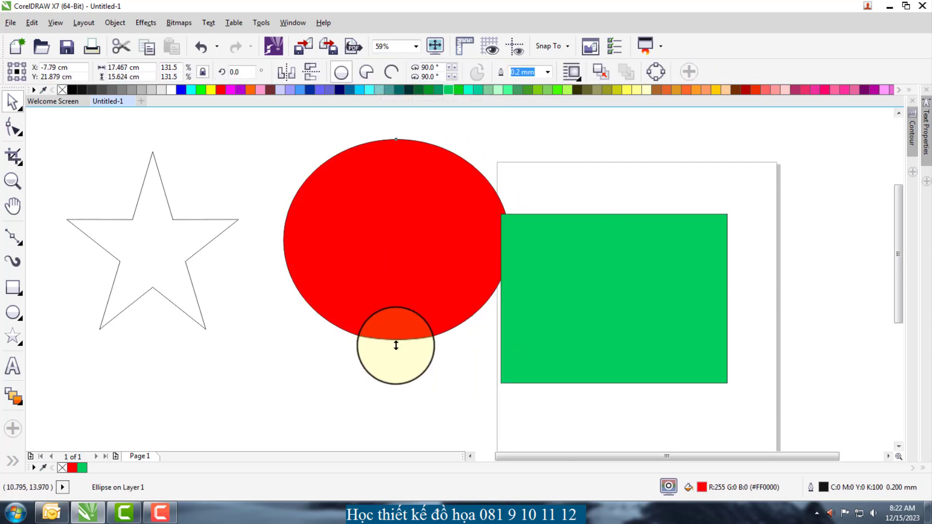
pyautogui.moveTo(396, 346); pyautogui.dragTo(396, 352)
pyautogui.click(566, 334)
pyautogui.press('Delete')
pyautogui.click(470, 291)
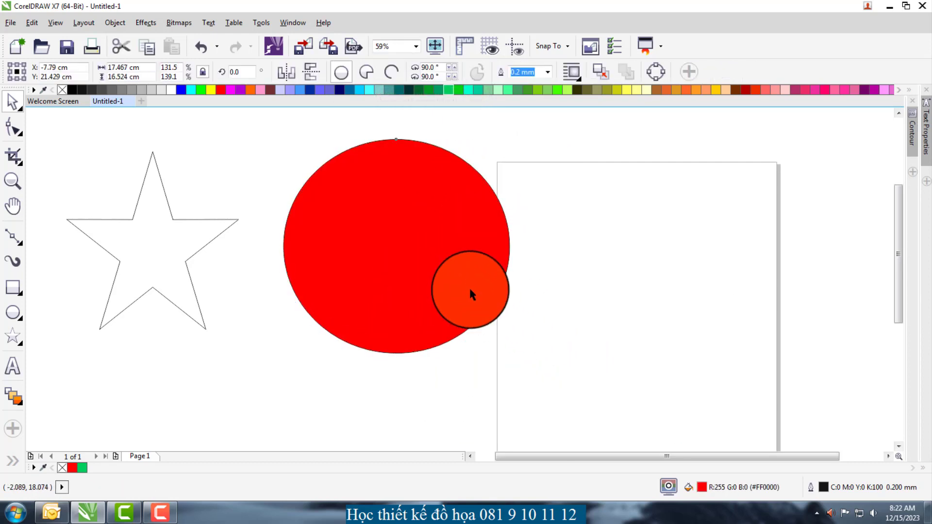
pyautogui.moveTo(512, 357); pyautogui.dragTo(511, 387)
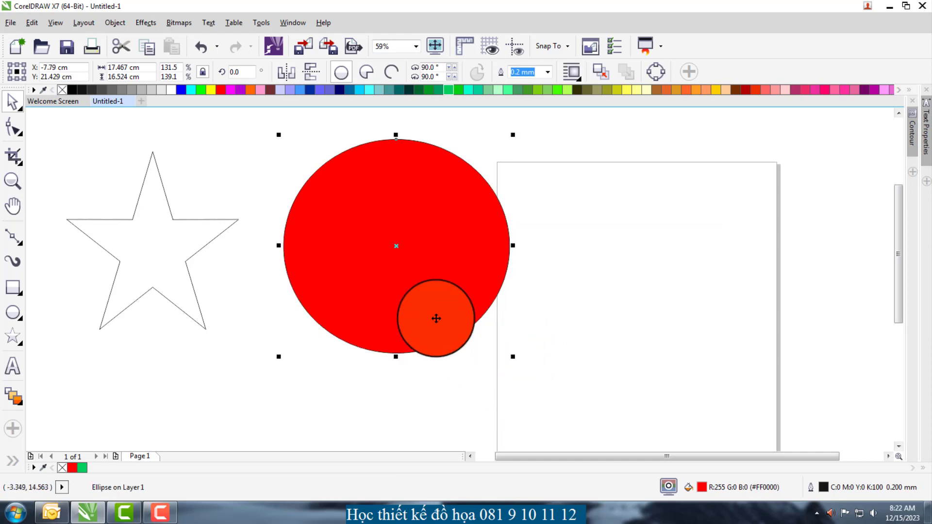
# Step: Move the star onto the red ellipse, center it on the ellipse, and shrink it to about 12.8 × 13.3 cm
pyautogui.click(172, 286)
pyautogui.moveTo(189, 254); pyautogui.dragTo(352, 254)
pyautogui.keyDown('shift'); pyautogui.click(418, 277); pyautogui.keyUp('shift')
pyautogui.press('c')
pyautogui.press('e')
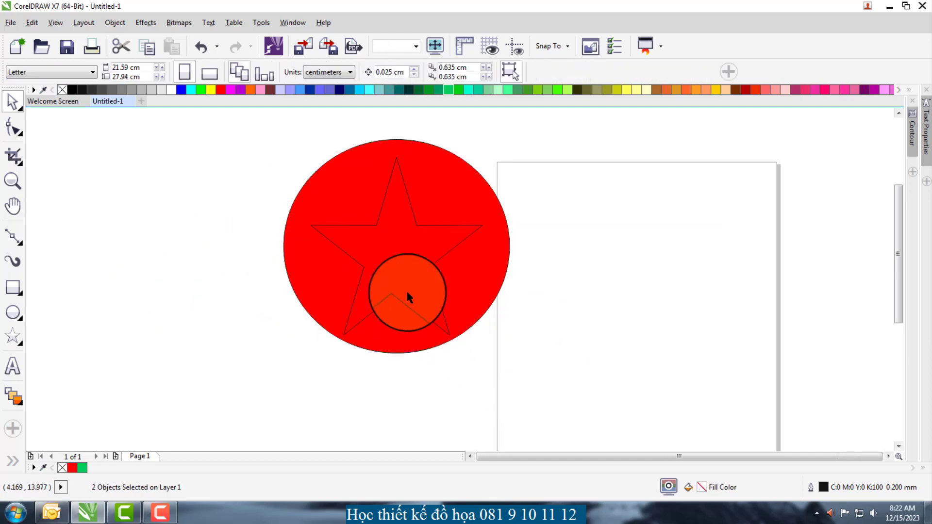
pyautogui.moveTo(408, 297); pyautogui.dragTo(442, 220)
pyautogui.moveTo(484, 156); pyautogui.dragTo(424, 146)
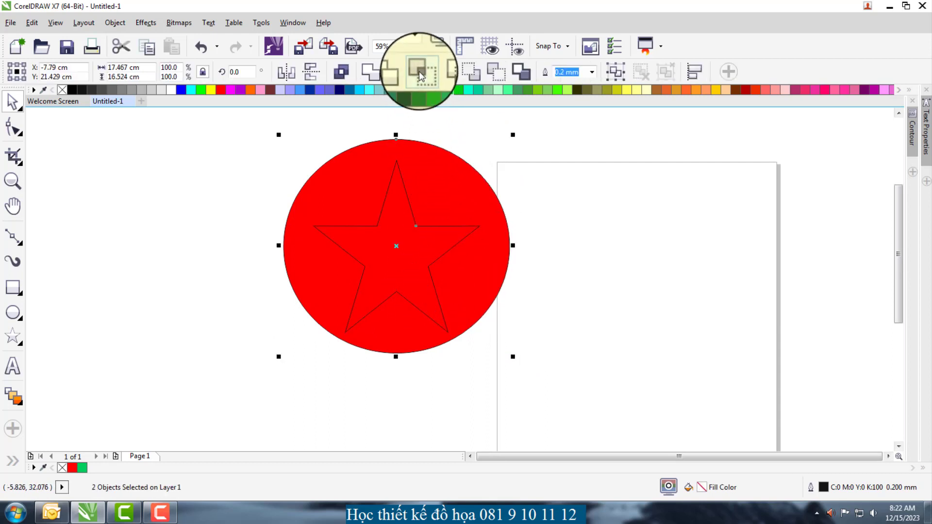
# Step: Intersect the star with the red ellipse and move the original star out onto the page
pyautogui.click(419, 72)
pyautogui.click(302, 167)
pyautogui.moveTo(414, 246); pyautogui.dragTo(619, 267)
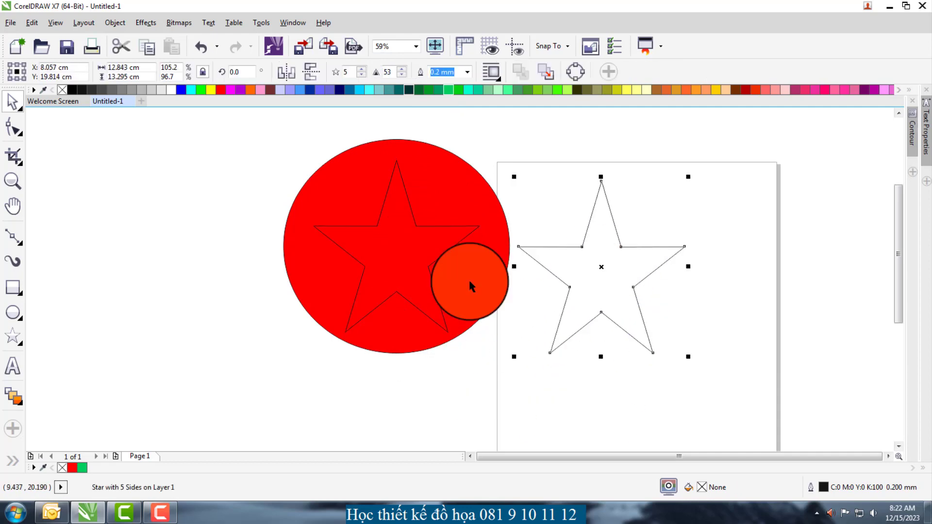
pyautogui.moveTo(384, 256); pyautogui.dragTo(408, 259)
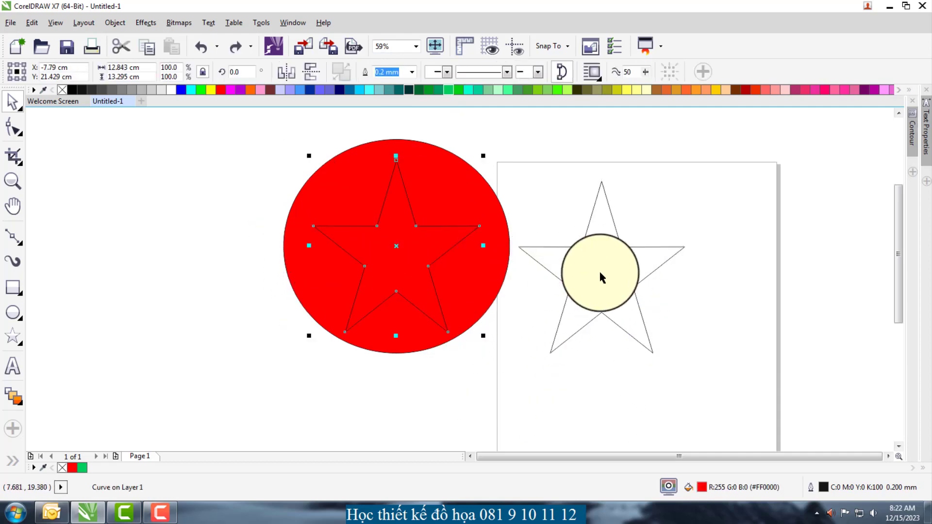
# Step: Delete the original star, trim the ellipse with the intersected star, and separate the two pieces
pyautogui.moveTo(527, 323); pyautogui.dragTo(347, 175)
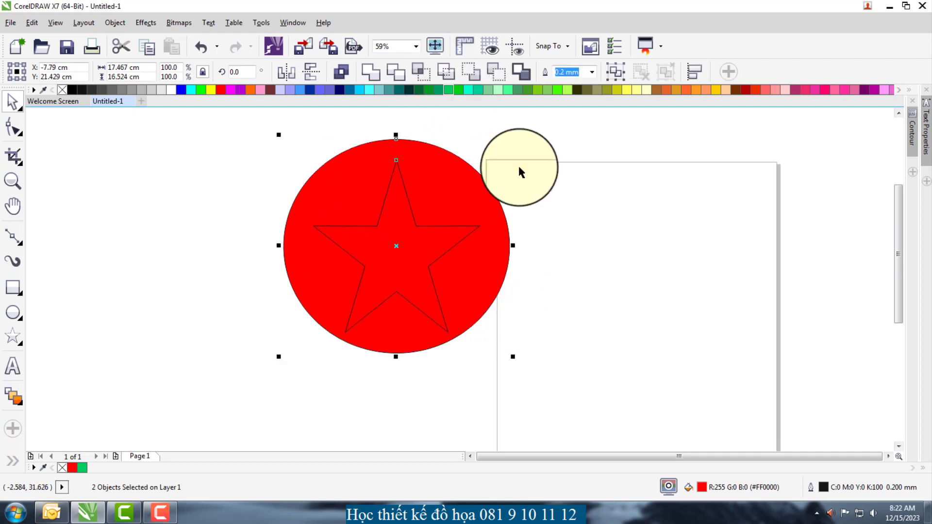
pyautogui.moveTo(397, 255); pyautogui.dragTo(187, 347)
pyautogui.moveTo(465, 303); pyautogui.dragTo(494, 327)
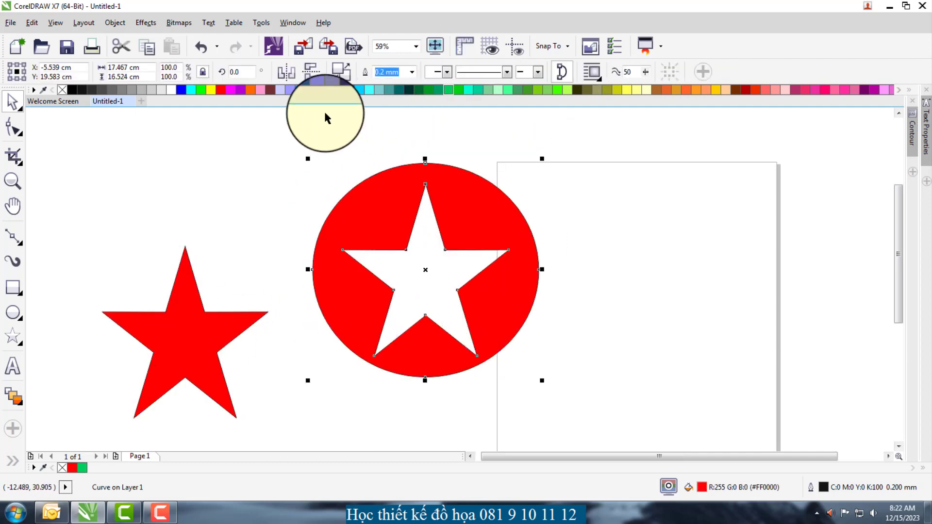
# Step: Fill the ellipse with the star-shaped hole dark brown (#663333) and move the red star level with it
pyautogui.click(305, 89)
pyautogui.click(291, 89)
pyautogui.click(270, 90)
pyautogui.moveTo(188, 333); pyautogui.dragTo(201, 271)
pyautogui.click(338, 250)
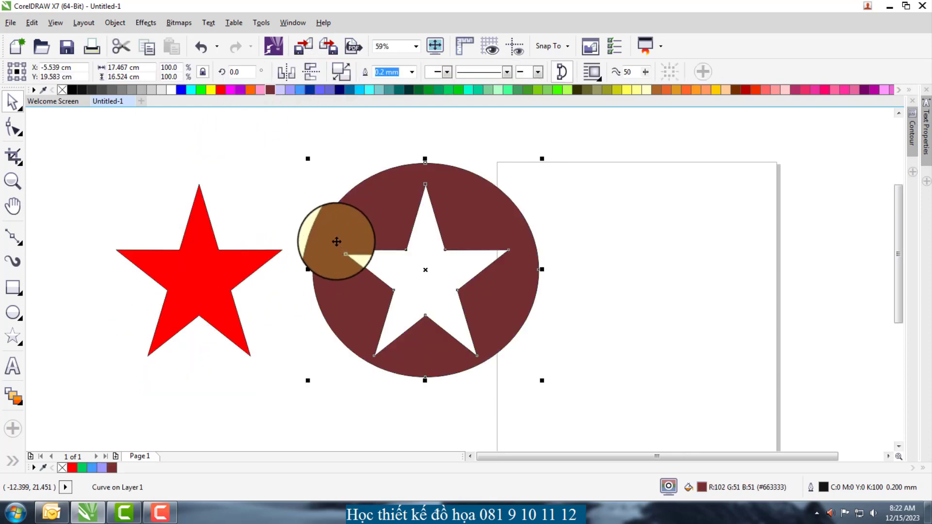
pyautogui.click(299, 208)
pyautogui.click(352, 274)
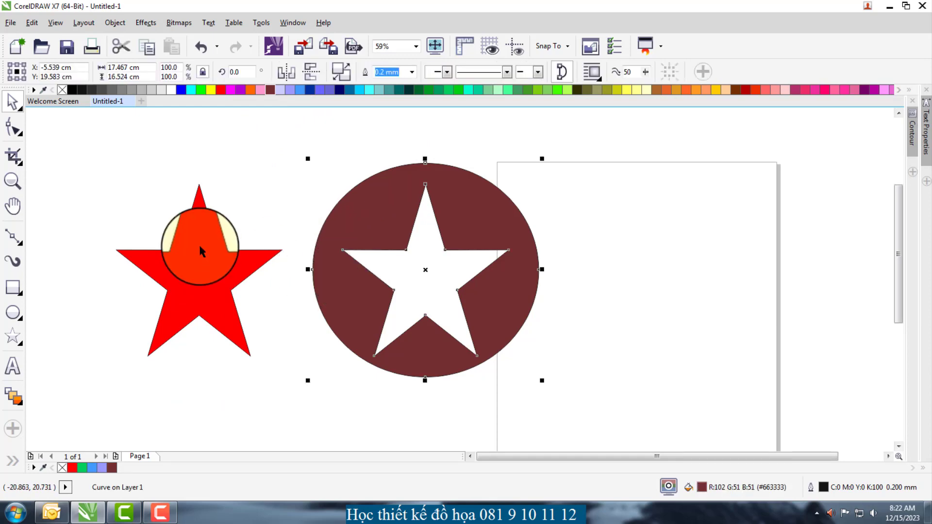
pyautogui.click(200, 246)
pyautogui.scroll(-2, 300, 265)
pyautogui.scroll(1, 289, 267)
pyautogui.click(163, 240)
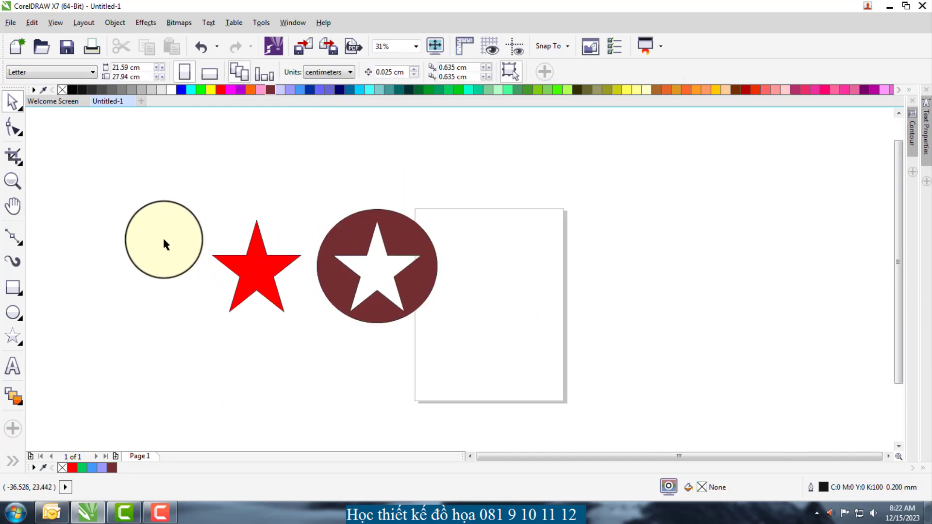
pyautogui.click(160, 512)
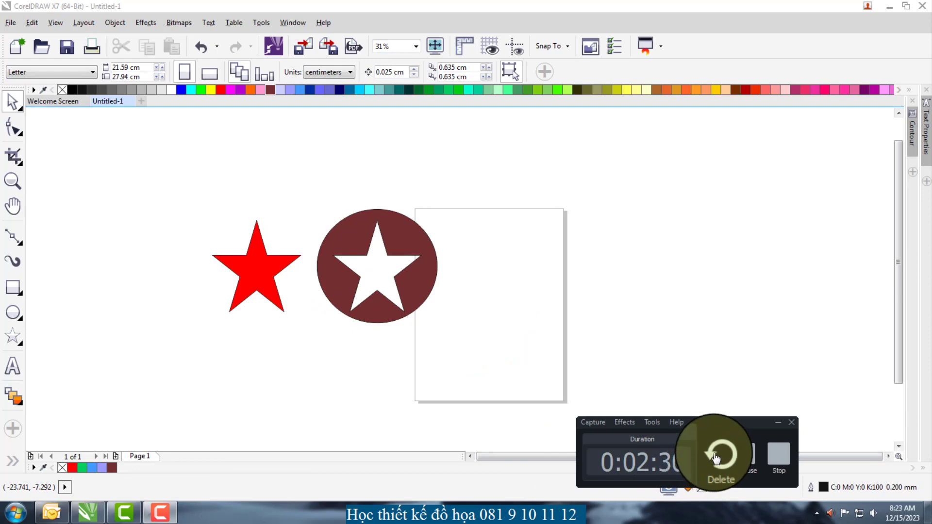
pyautogui.click(745, 454)
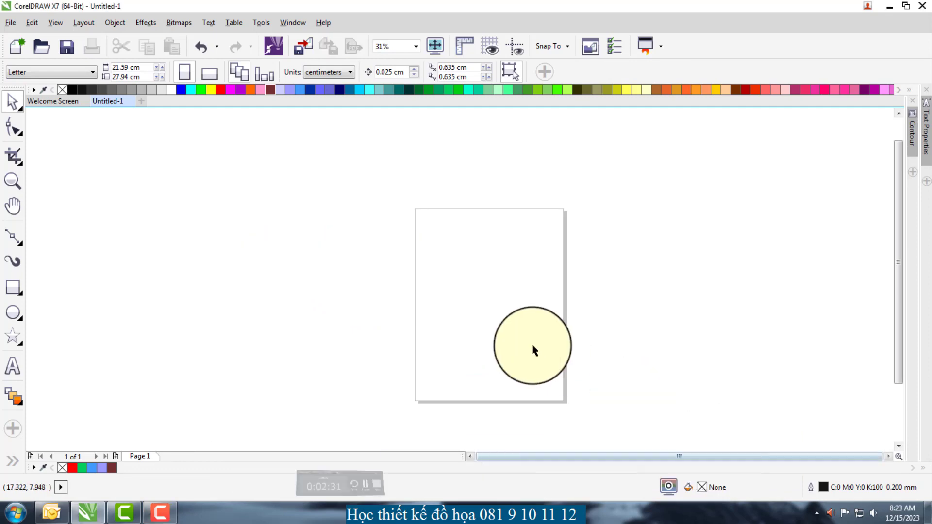
pyautogui.moveTo(530, 342); pyautogui.dragTo(472, 345)
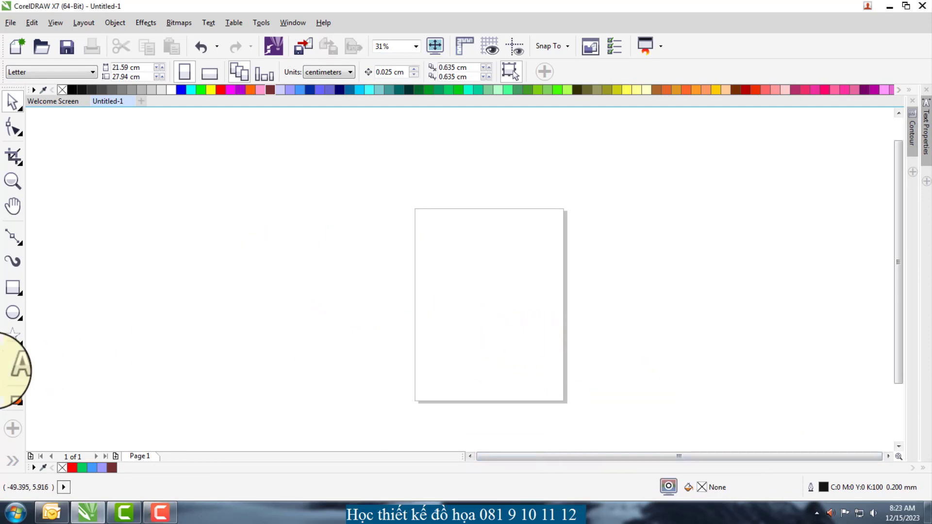
# Step: Draw a five-pointed star about 15.7 × 15.6 cm to the left of the page
pyautogui.click(21, 345)
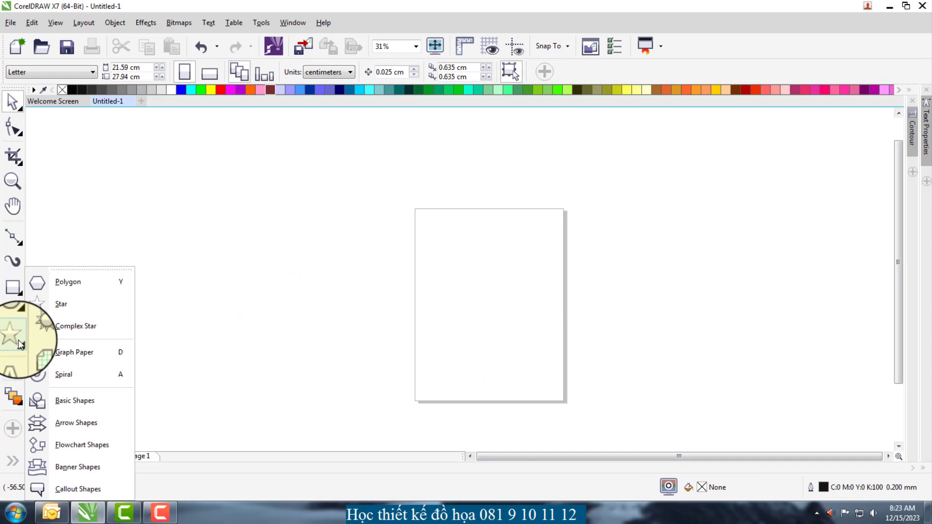
pyautogui.click(58, 305)
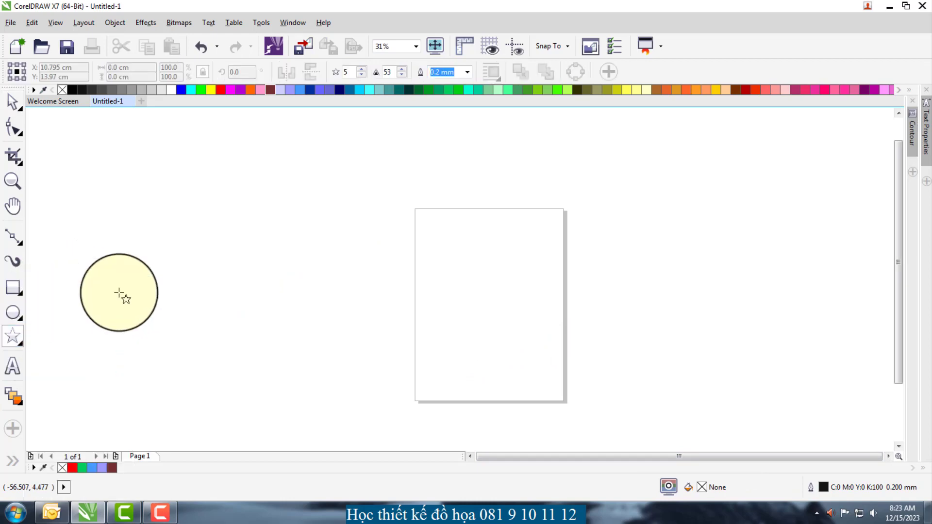
pyautogui.moveTo(243, 190); pyautogui.dragTo(359, 306)
pyautogui.click(13, 101)
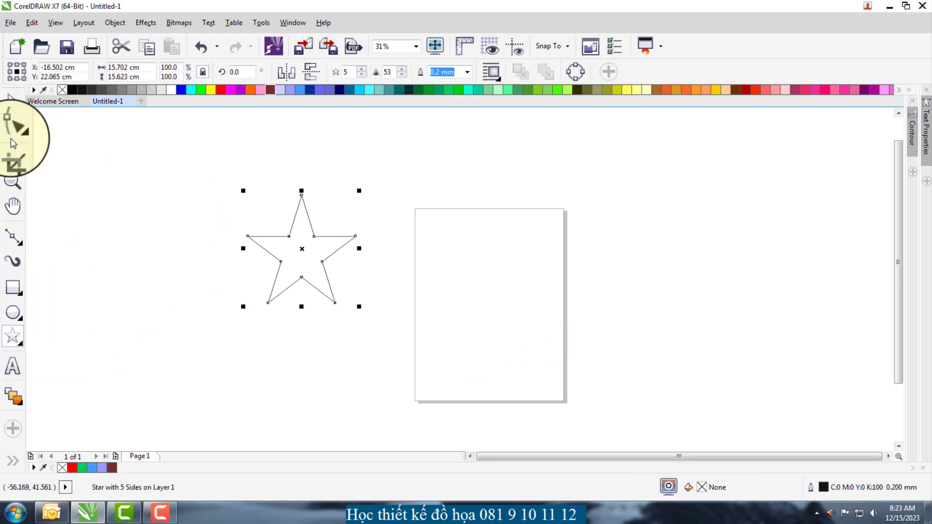
# Step: Draw a plain right arrow about 16.6 × 8.9 cm above the star and a striped-tail right arrow about 17.7 × 12.6 cm overlapping the page
pyautogui.click(19, 343)
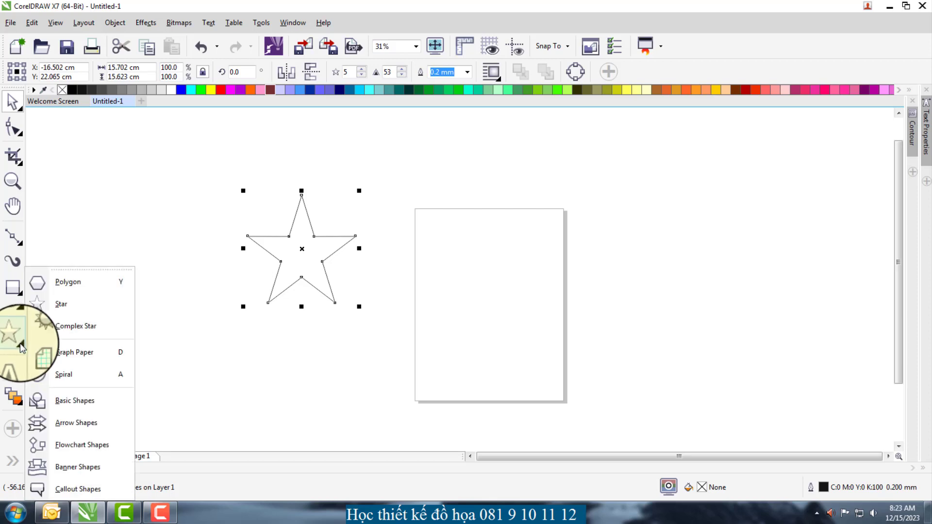
pyautogui.click(49, 427)
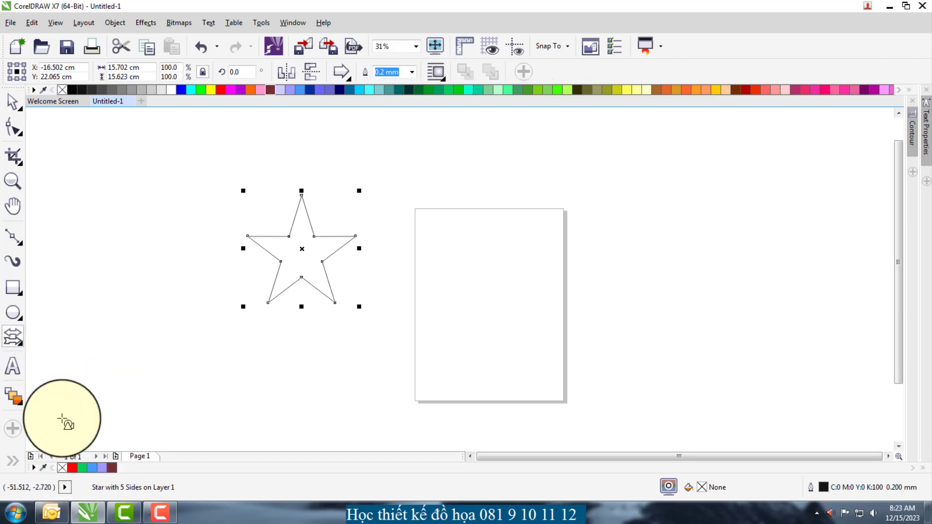
pyautogui.moveTo(275, 145); pyautogui.dragTo(398, 214)
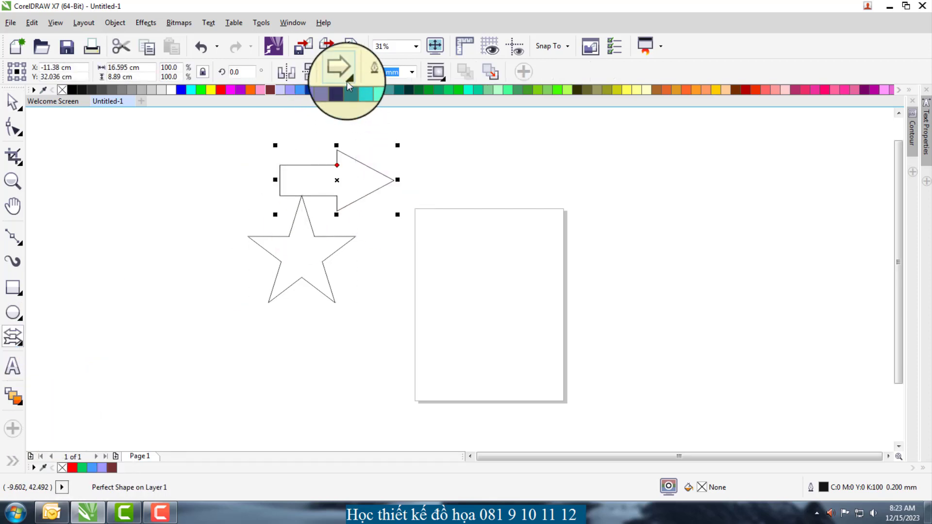
pyautogui.click(342, 73)
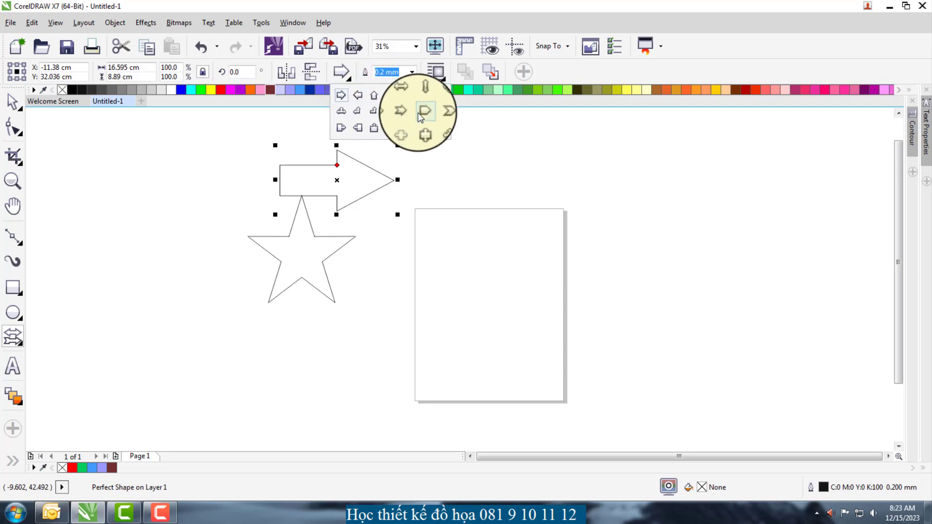
pyautogui.click(391, 112)
pyautogui.moveTo(382, 230); pyautogui.dragTo(511, 326)
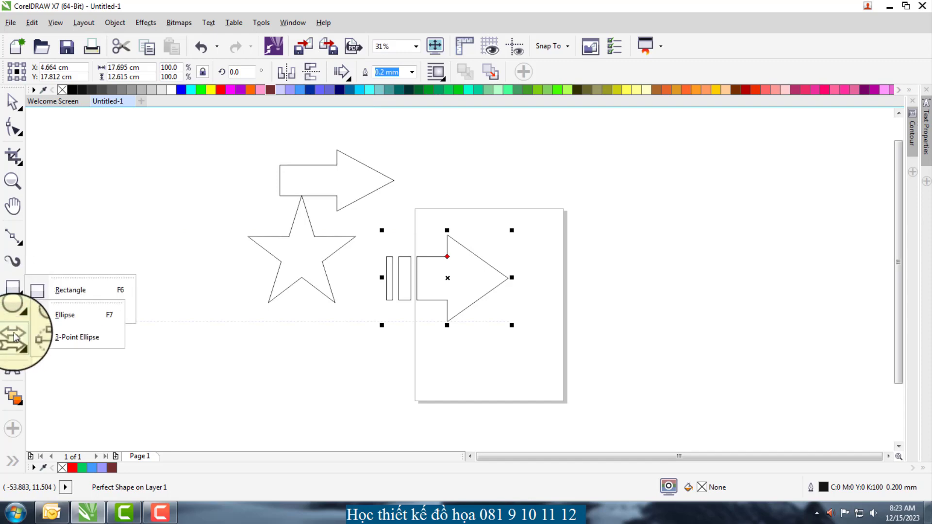
# Step: Draw a folded ribbon banner about 24.4 × 5.2 cm above the page
pyautogui.moveTo(17, 337)
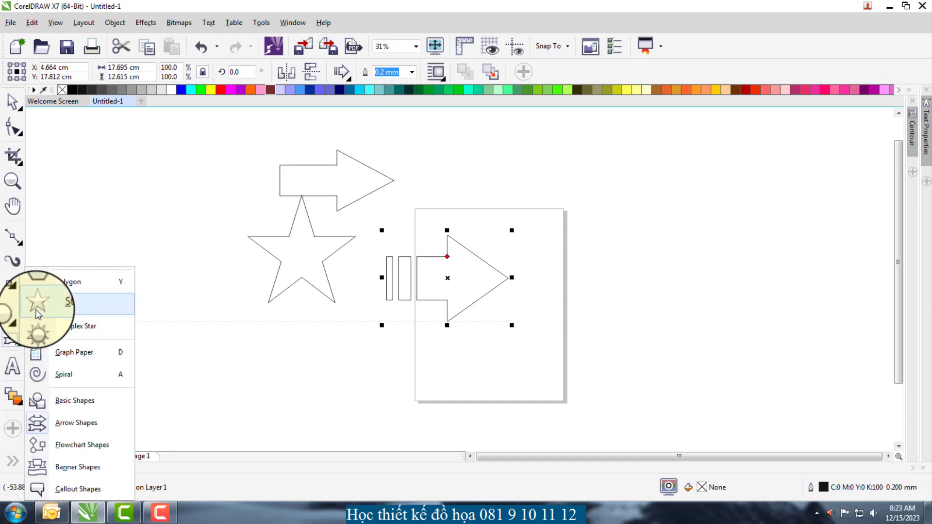
pyautogui.click(46, 473)
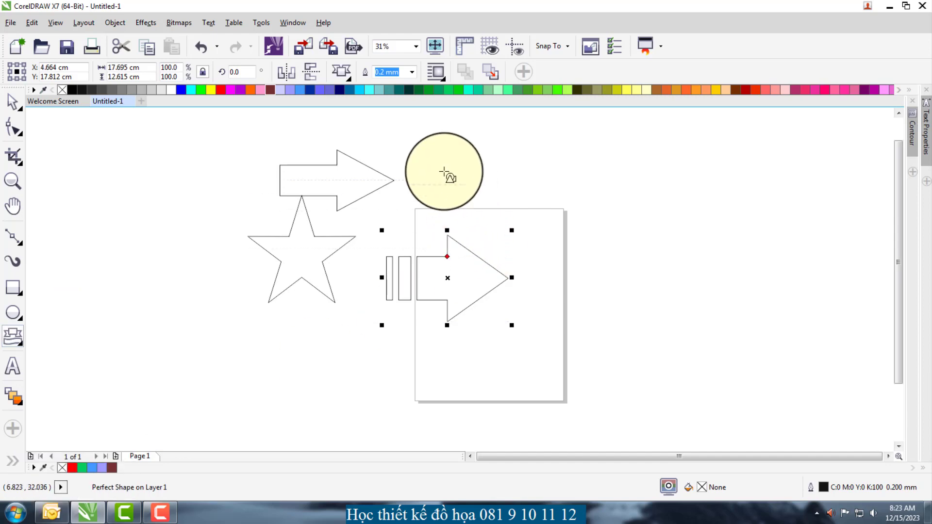
pyautogui.moveTo(434, 170); pyautogui.dragTo(605, 207)
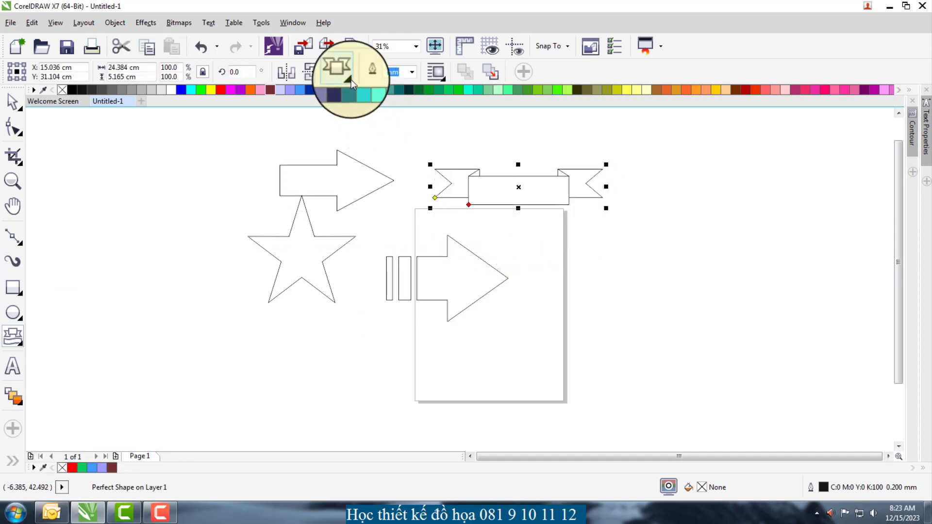
# Step: Draw two jagged starbursts, about 15.4 × 13.0 cm beside the star and about 20.4 × 11.3 cm below it
pyautogui.click(350, 81)
pyautogui.click(12, 104)
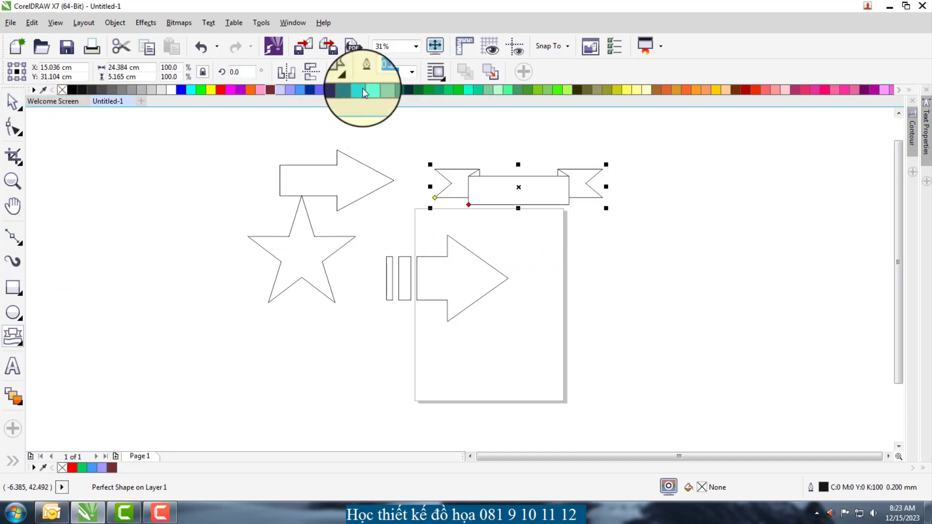
pyautogui.click(384, 96)
pyautogui.moveTo(162, 176); pyautogui.dragTo(276, 273)
pyautogui.click(341, 72)
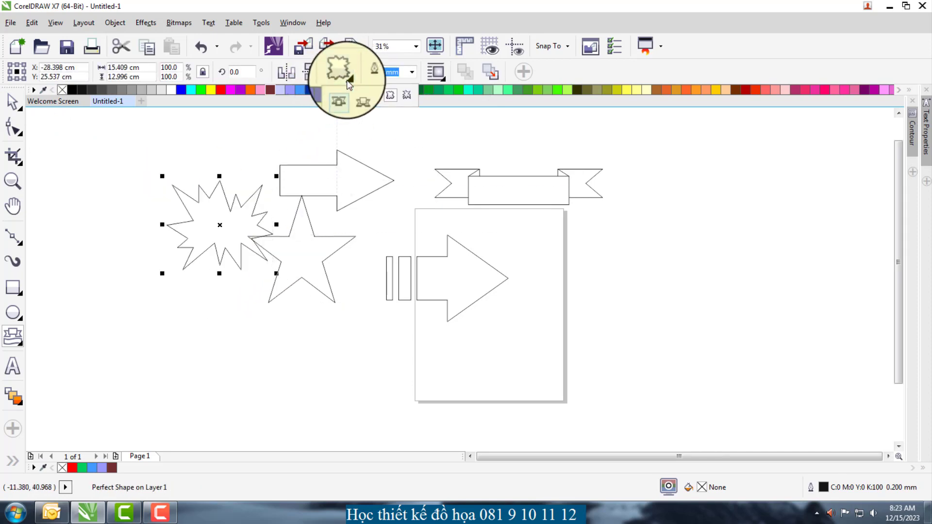
pyautogui.click(378, 96)
pyautogui.moveTo(183, 289); pyautogui.dragTo(332, 375)
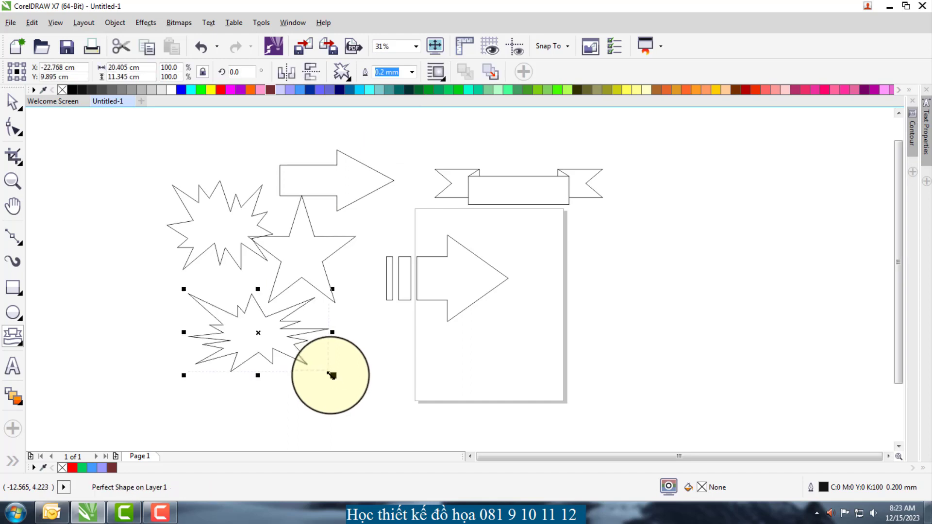
# Step: Draw a wavy banner about 17.4 × 4.3 cm above the folded ribbon
pyautogui.click(350, 81)
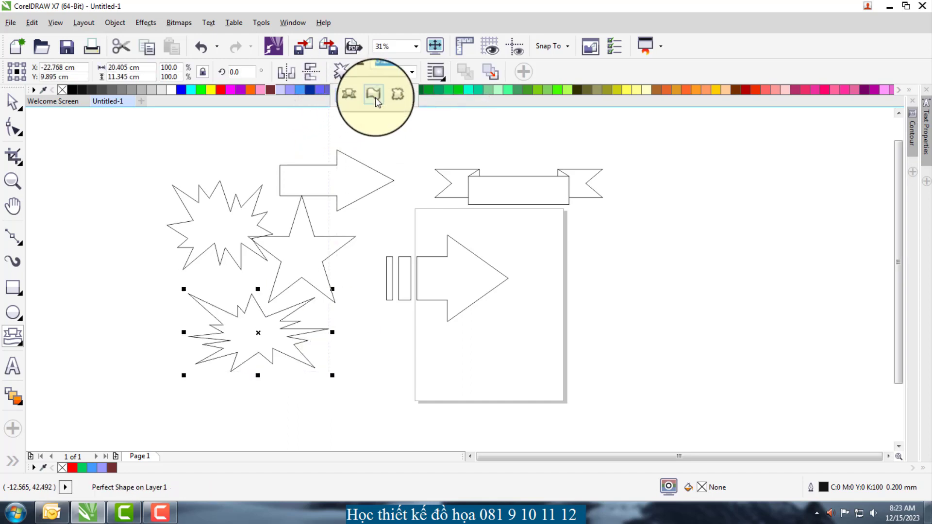
pyautogui.click(374, 96)
pyautogui.moveTo(372, 125); pyautogui.dragTo(500, 162)
# Step: Move the upper starburst left, clear of the star, and fill it with red
pyautogui.click(11, 98)
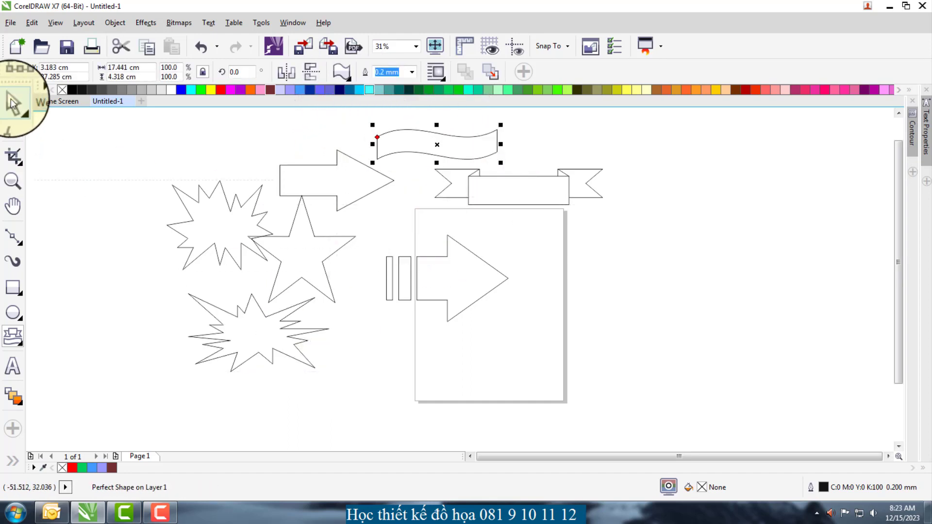
pyautogui.click(230, 226)
pyautogui.moveTo(231, 226); pyautogui.dragTo(184, 236)
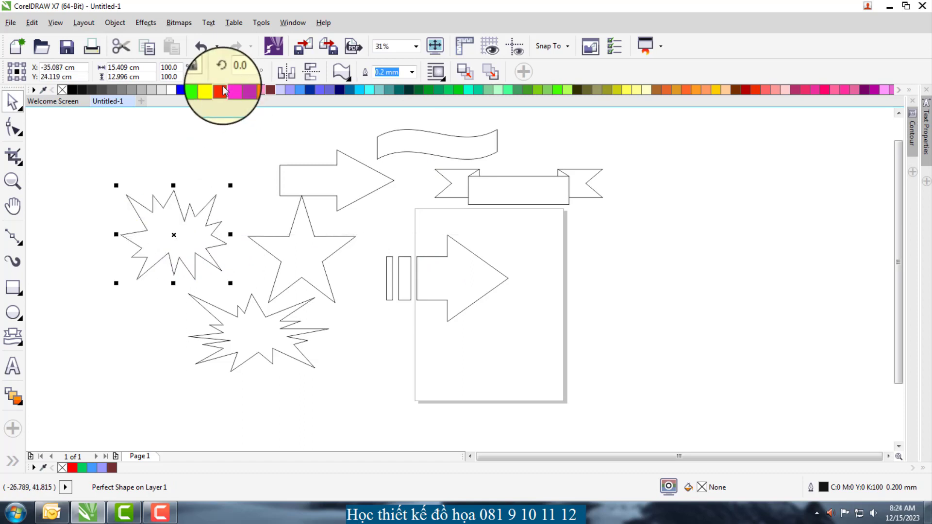
pyautogui.click(222, 89)
pyautogui.click(161, 512)
pyautogui.click(745, 447)
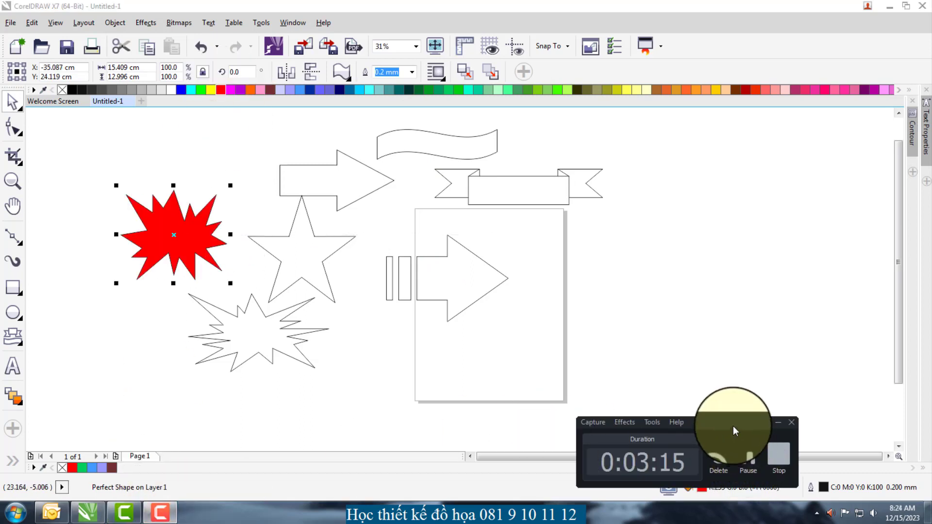
pyautogui.click(743, 454)
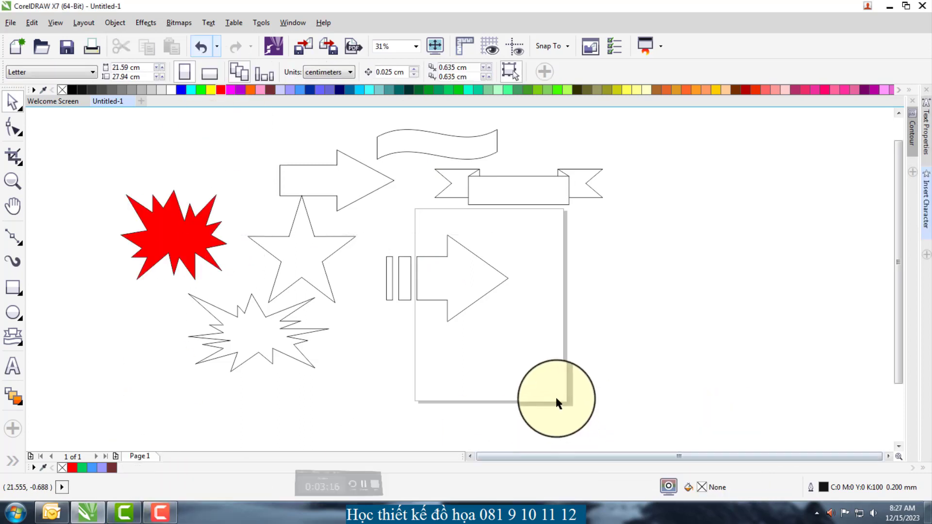
pyautogui.click(442, 297)
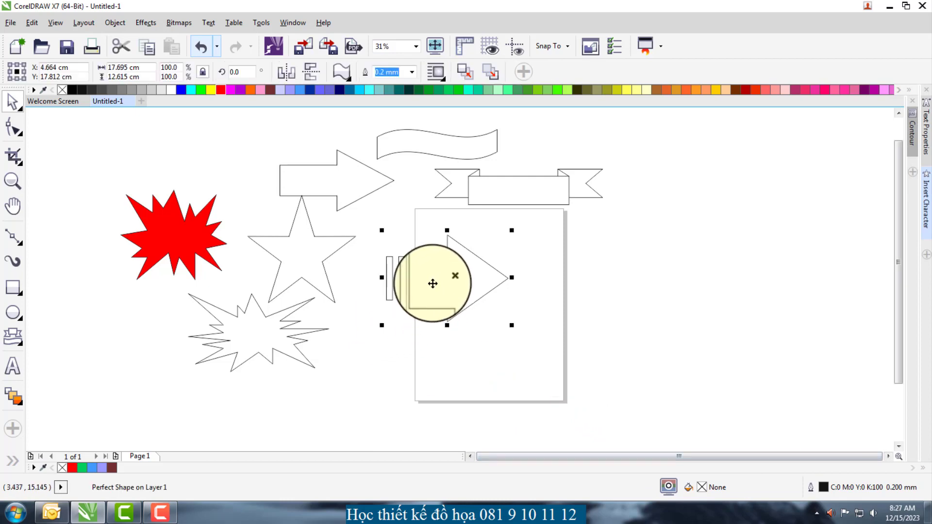
pyautogui.rightClick(566, 285)
pyautogui.click(305, 276)
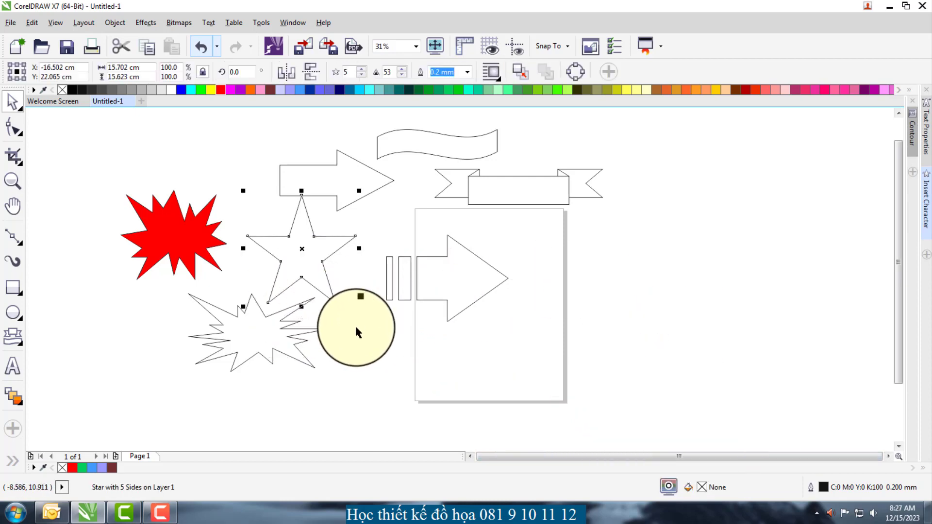
pyautogui.rightClick(447, 282)
pyautogui.click(456, 284)
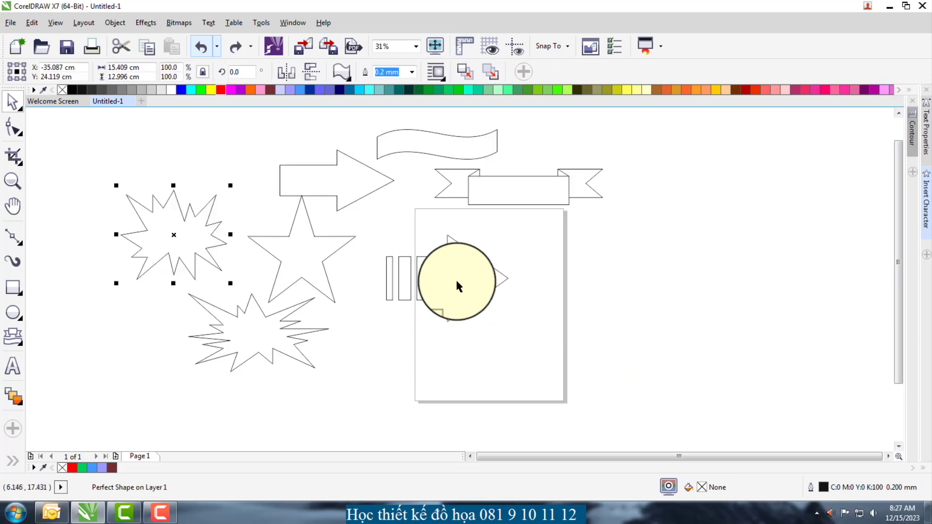
# Step: Select all the drawn stars, arrows and banners together and delete them
pyautogui.scroll(-1, 431, 337)
pyautogui.press('F2')
pyautogui.moveTo(232, 198); pyautogui.dragTo(611, 379)
pyautogui.moveTo(123, 144); pyautogui.dragTo(719, 424)
pyautogui.press('Delete')
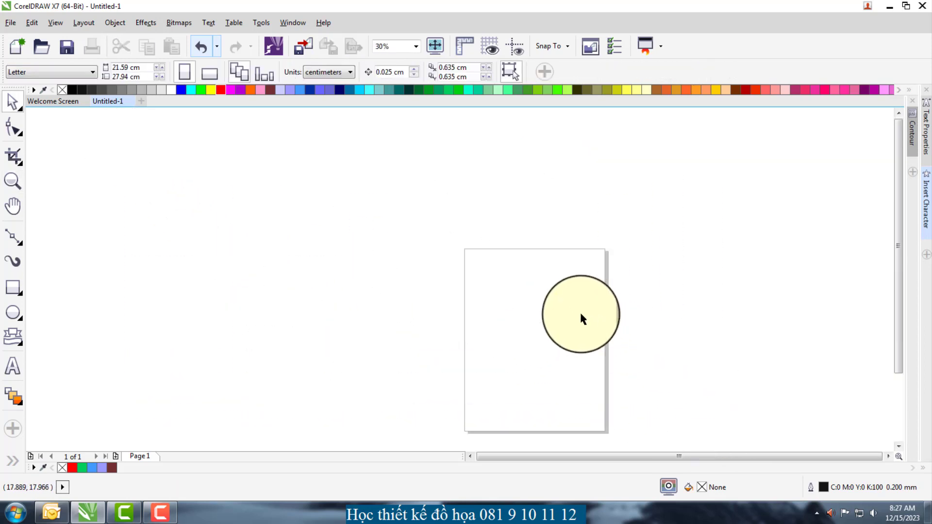
# Step: Draw a rectangular speech callout about 14.2 × 7.4 cm above and to the left of the page
pyautogui.click(18, 342)
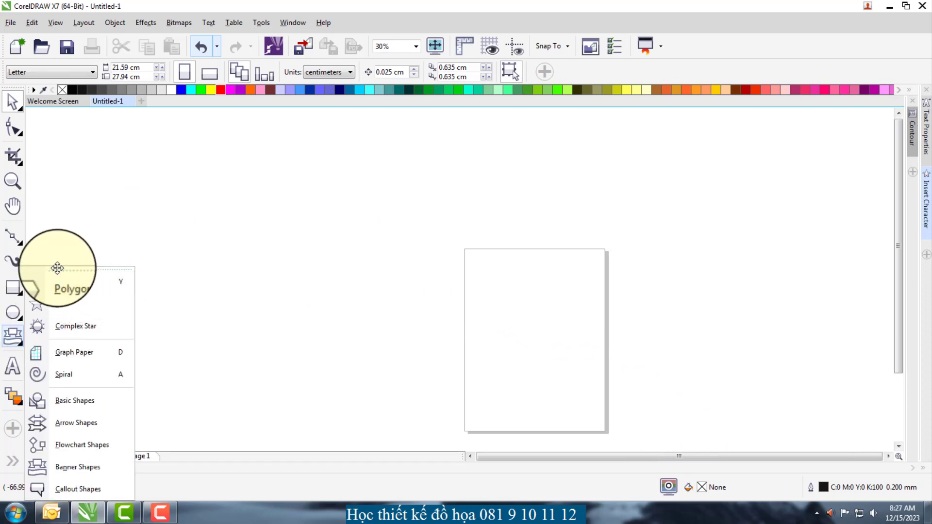
pyautogui.click(66, 488)
pyautogui.moveTo(365, 237); pyautogui.dragTo(273, 187)
pyautogui.press('space')
pyautogui.press('F2')
pyautogui.moveTo(171, 150); pyautogui.dragTo(497, 309)
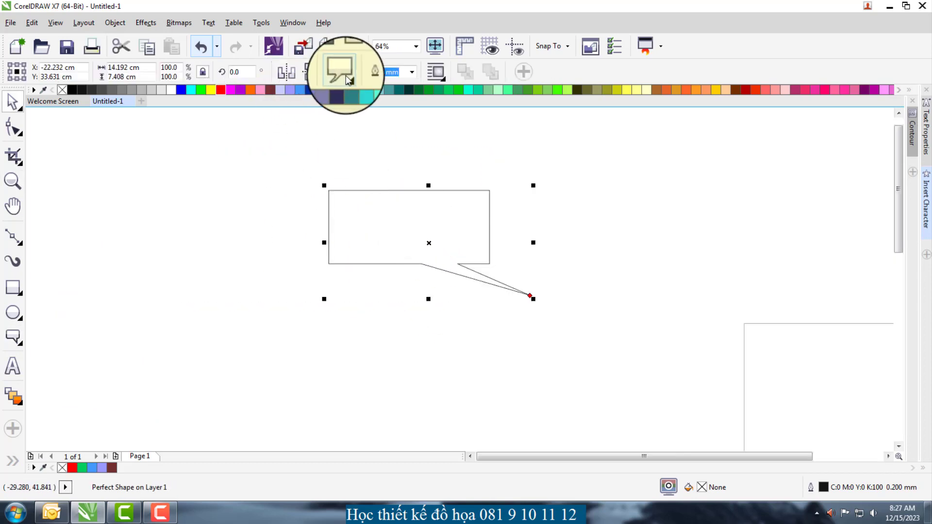
pyautogui.moveTo(239, 177); pyautogui.dragTo(340, 287)
pyautogui.click(351, 238)
pyautogui.click(342, 71)
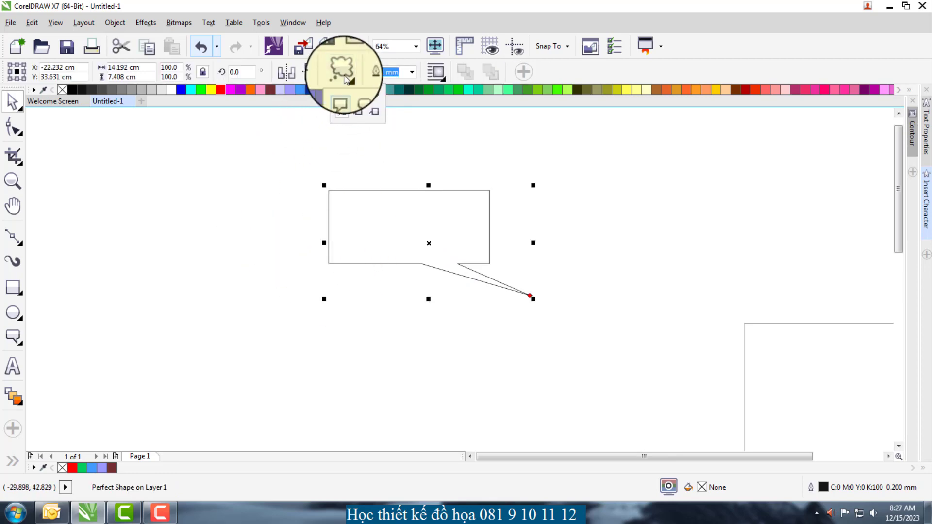
pyautogui.moveTo(254, 190); pyautogui.dragTo(346, 268)
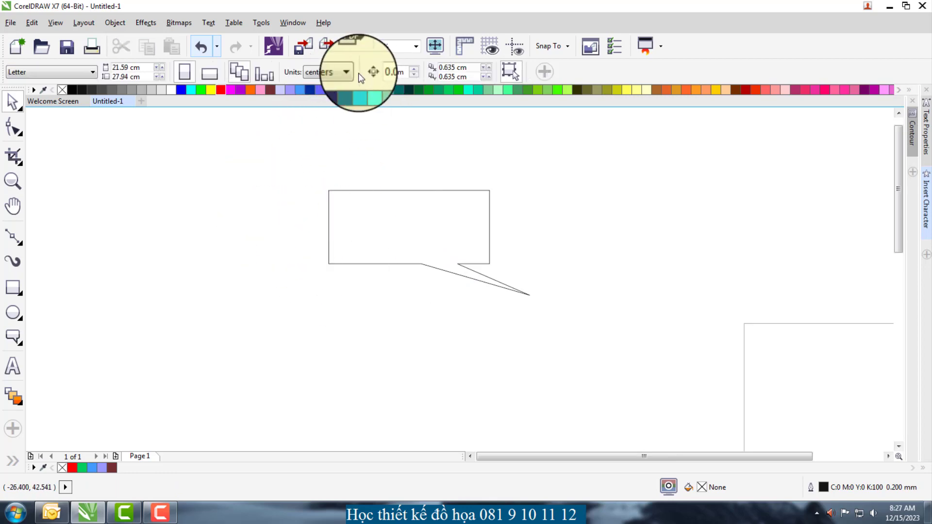
pyautogui.click(352, 71)
pyautogui.click(87, 327)
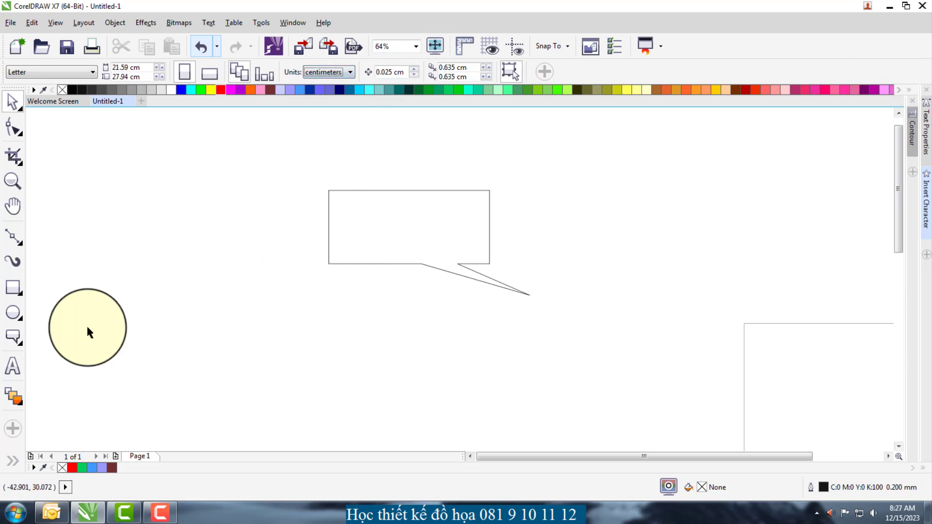
# Step: Draw a round speech callout about 6.2 × 6.6 cm overlapping the rectangular callout's left edge, with its tail pointing up-left
pyautogui.click(14, 341)
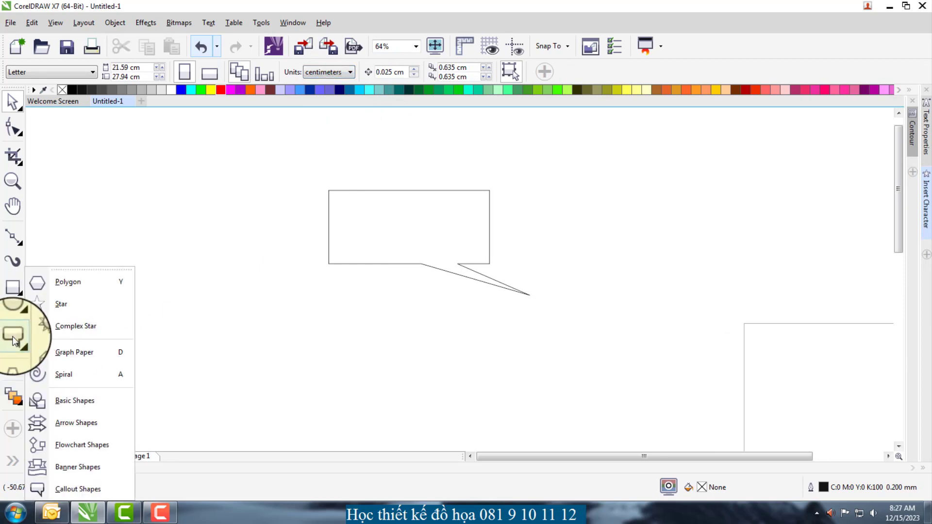
pyautogui.click(78, 488)
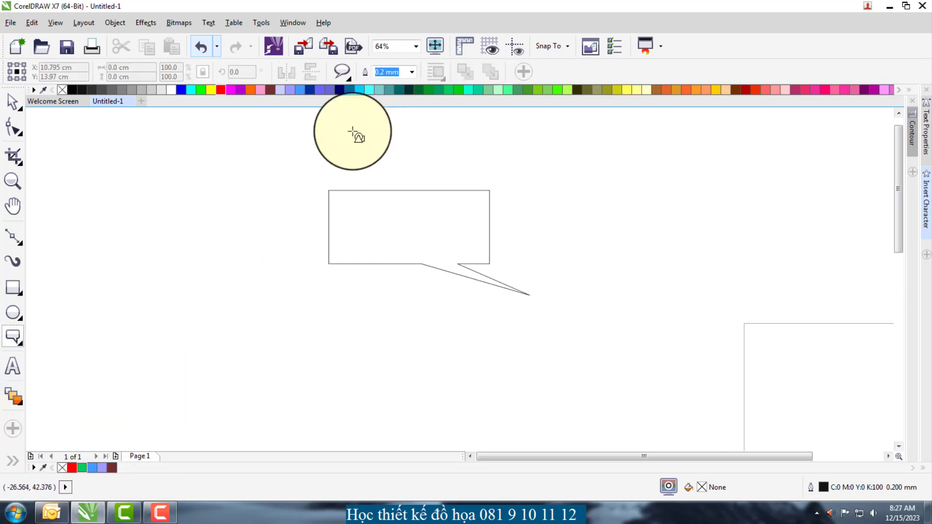
pyautogui.click(348, 79)
pyautogui.click(334, 90)
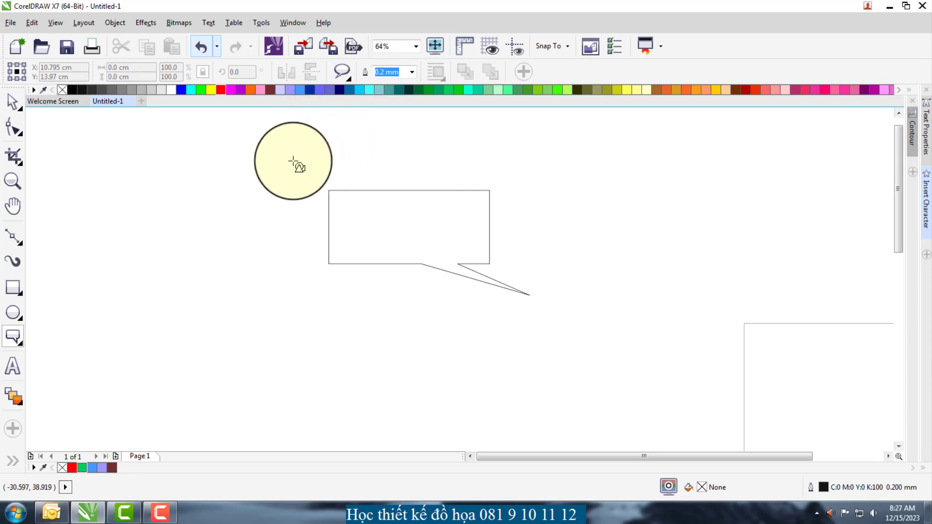
pyautogui.moveTo(272, 147); pyautogui.dragTo(368, 250)
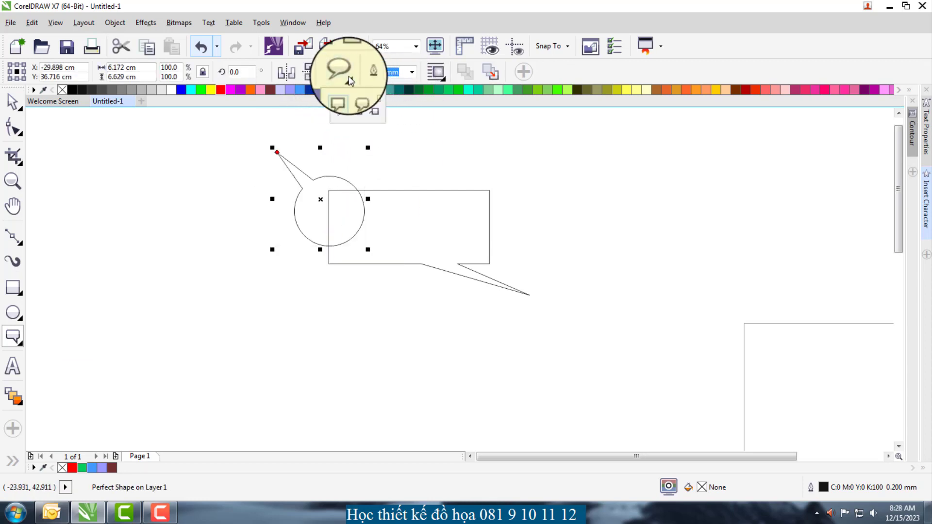
# Step: Draw a rounded-rectangle speech callout about 6.3 × 5.0 cm above and to the right of the rectangular callout
pyautogui.click(354, 102)
pyautogui.moveTo(563, 163); pyautogui.dragTo(472, 143)
pyautogui.click(13, 102)
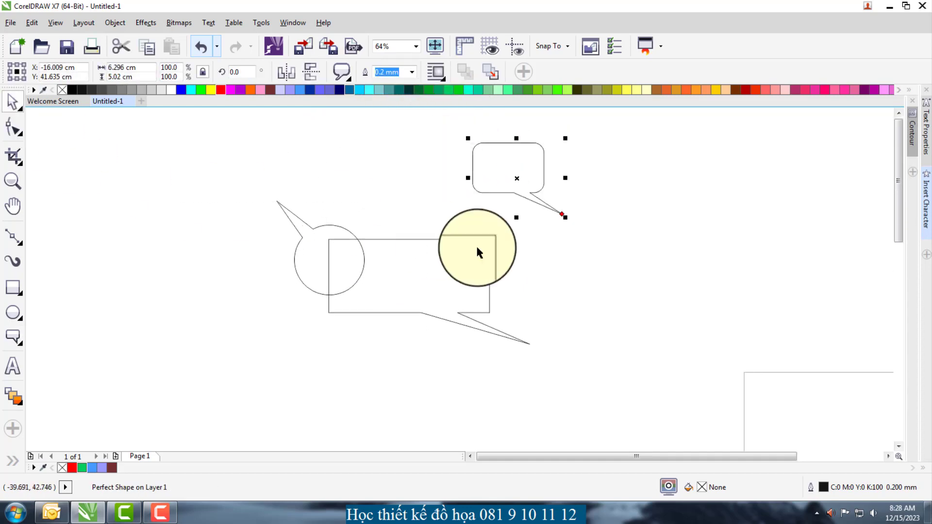
# Step: Fill the rounded callout with dark brown (#663333) and move it left, just above the rectangular callout
pyautogui.scroll(5, 526, 160)
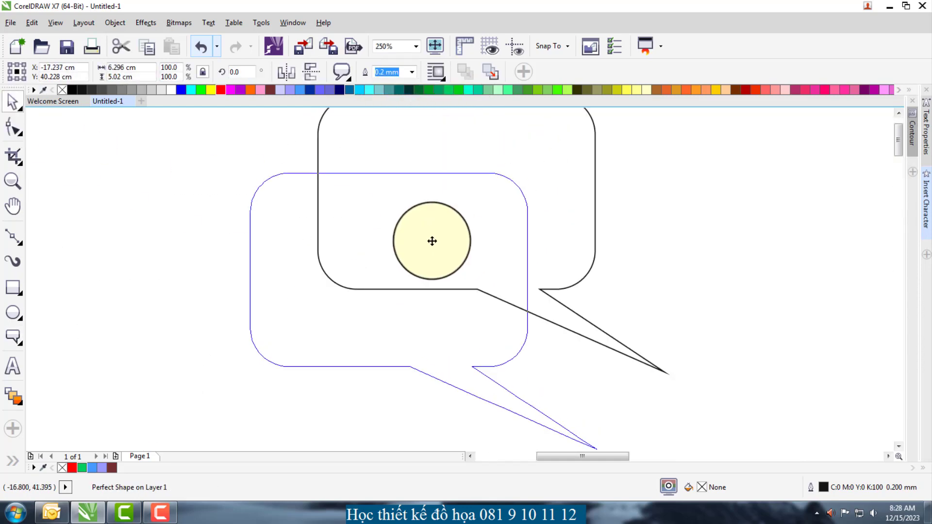
pyautogui.click(230, 90)
pyautogui.click(218, 89)
pyautogui.click(270, 90)
pyautogui.scroll(-2, 422, 173)
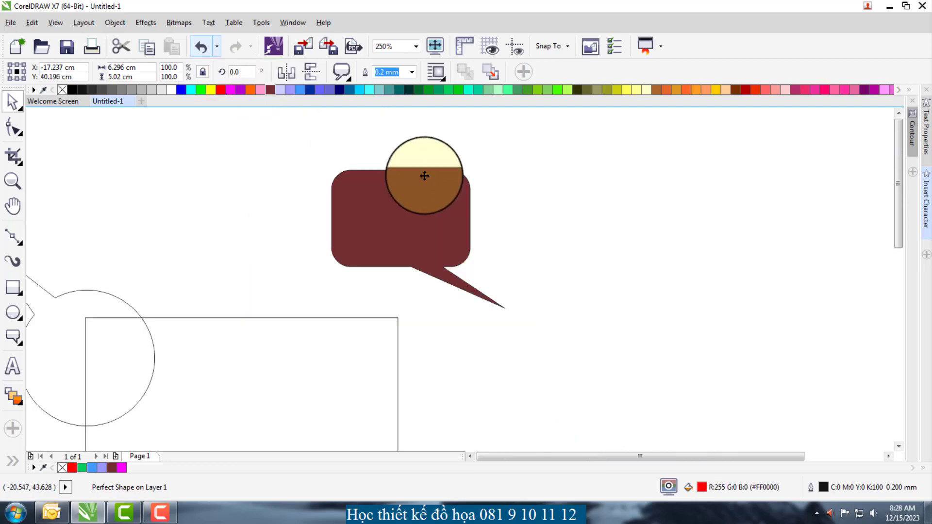
pyautogui.click(349, 198)
pyautogui.rightClick(471, 202)
pyautogui.moveTo(419, 206); pyautogui.dragTo(392, 210)
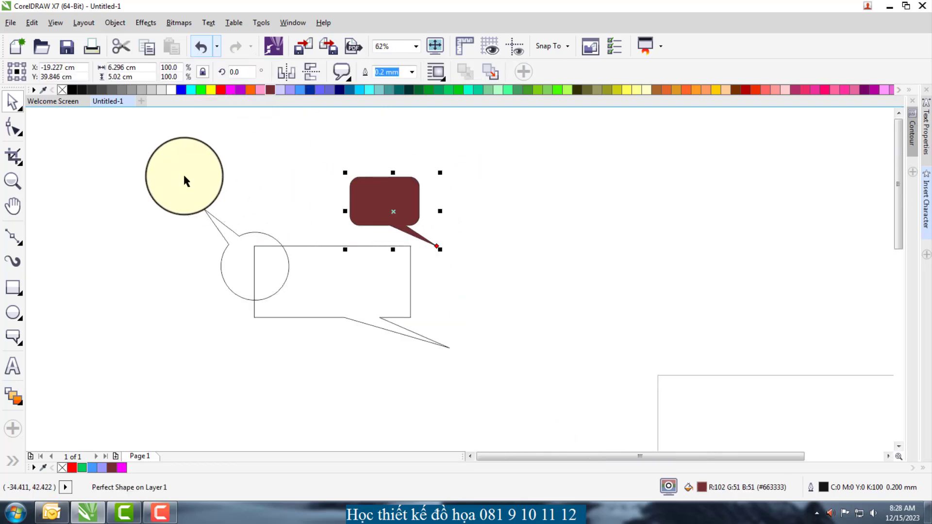
# Step: Select all three speech callouts and delete them
pyautogui.moveTo(150, 156); pyautogui.dragTo(510, 360)
pyautogui.press('Delete')
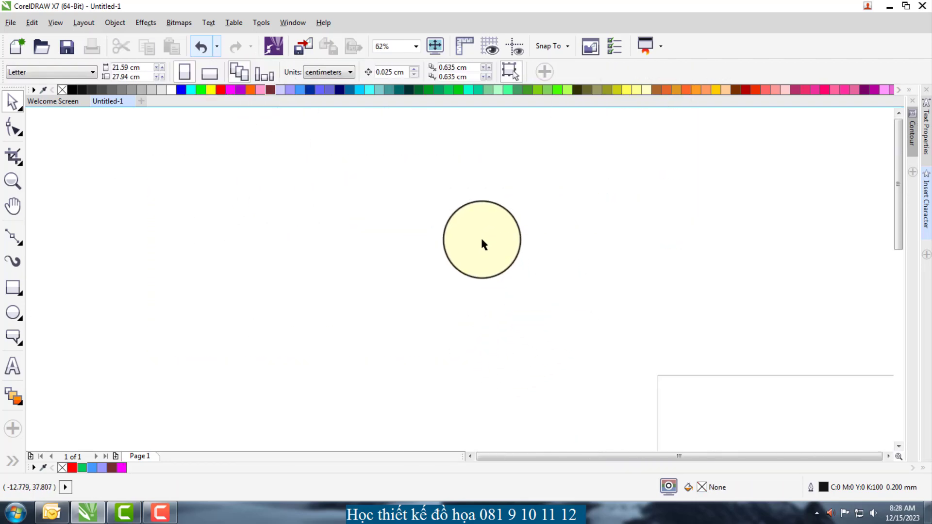
# Step: Display the Insert Character docker with the Wingdings glyphs
pyautogui.click(210, 24)
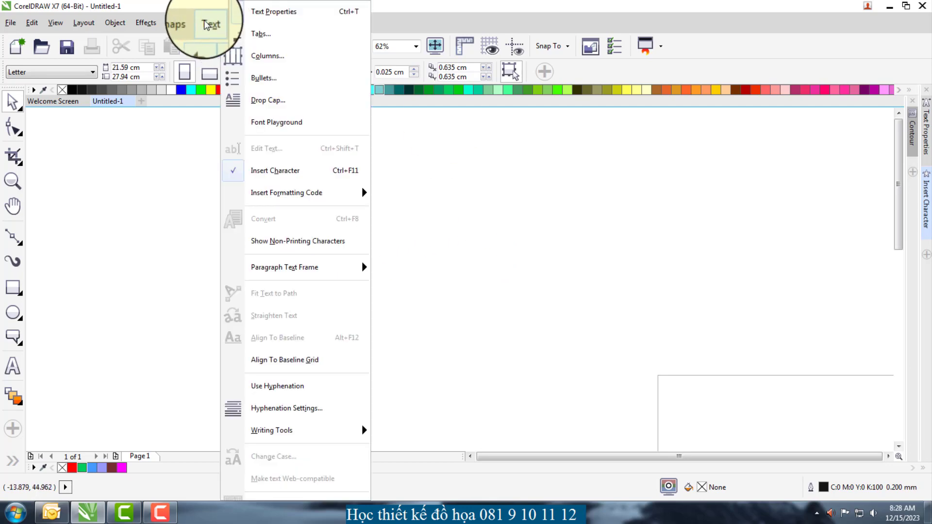
pyautogui.click(311, 179)
pyautogui.click(208, 22)
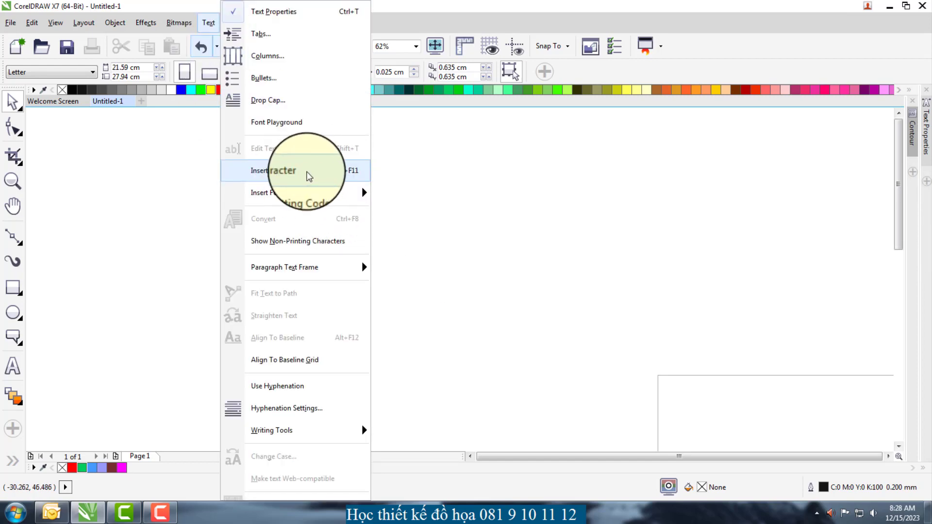
pyautogui.click(308, 176)
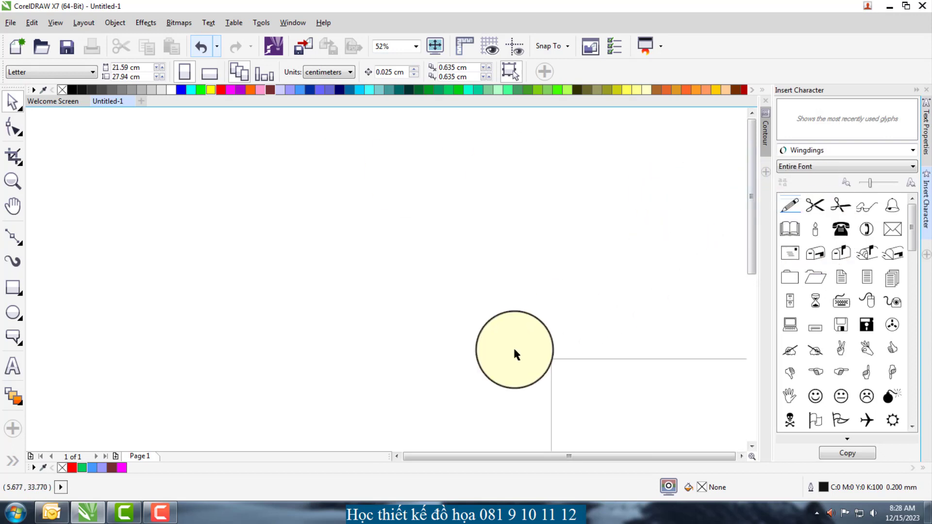
pyautogui.click(167, 513)
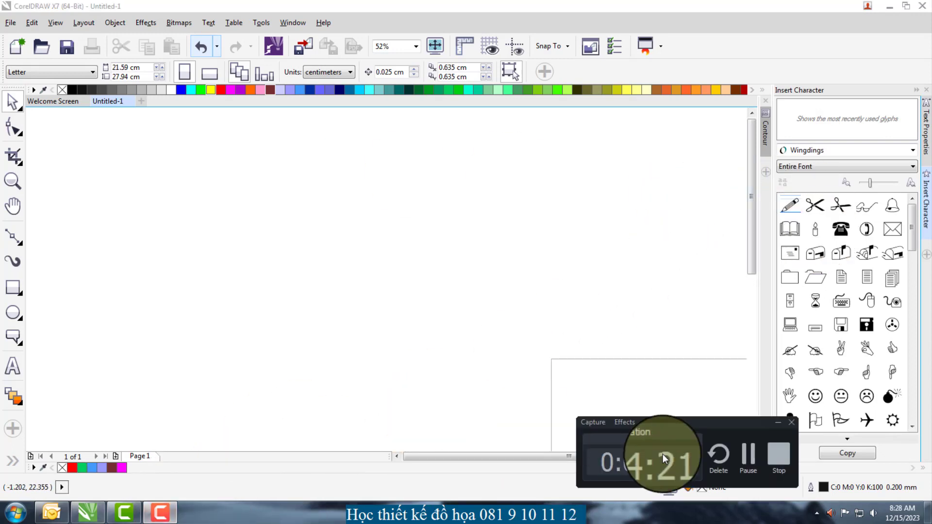
pyautogui.click(739, 465)
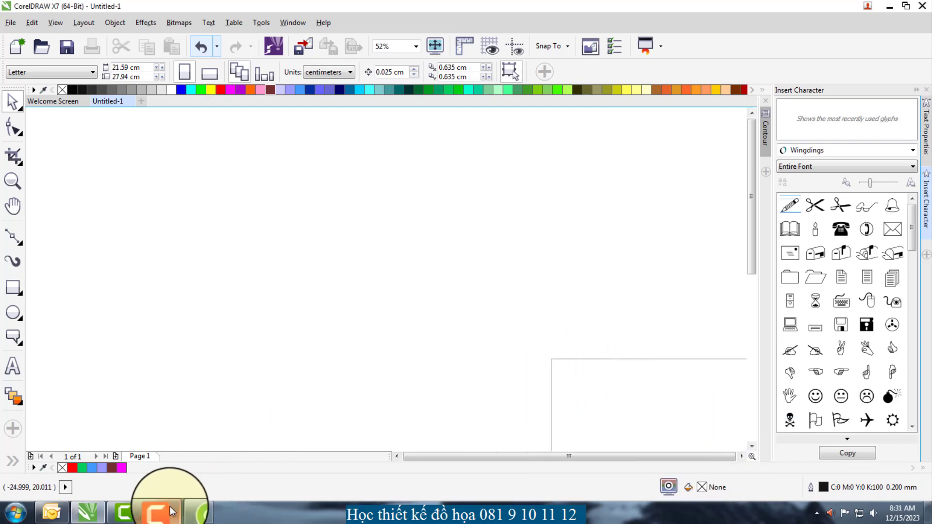
pyautogui.click(170, 512)
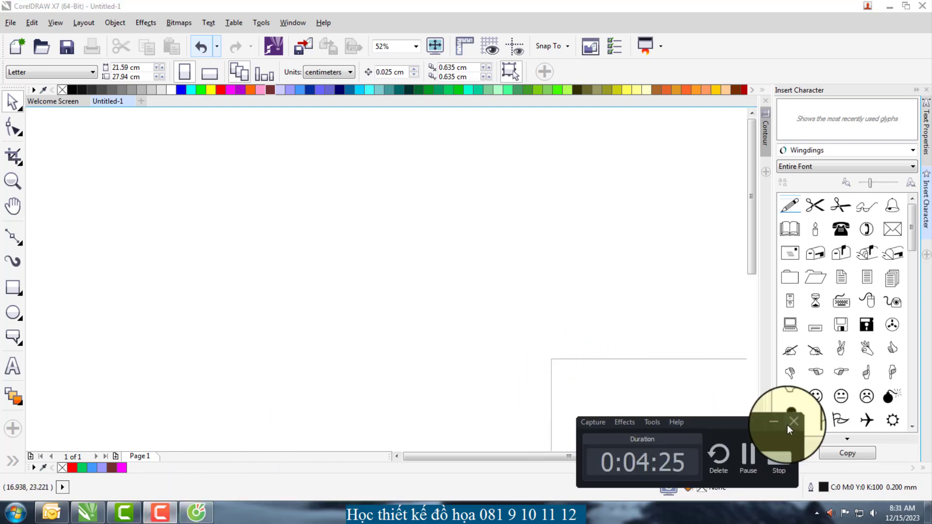
pyautogui.click(776, 423)
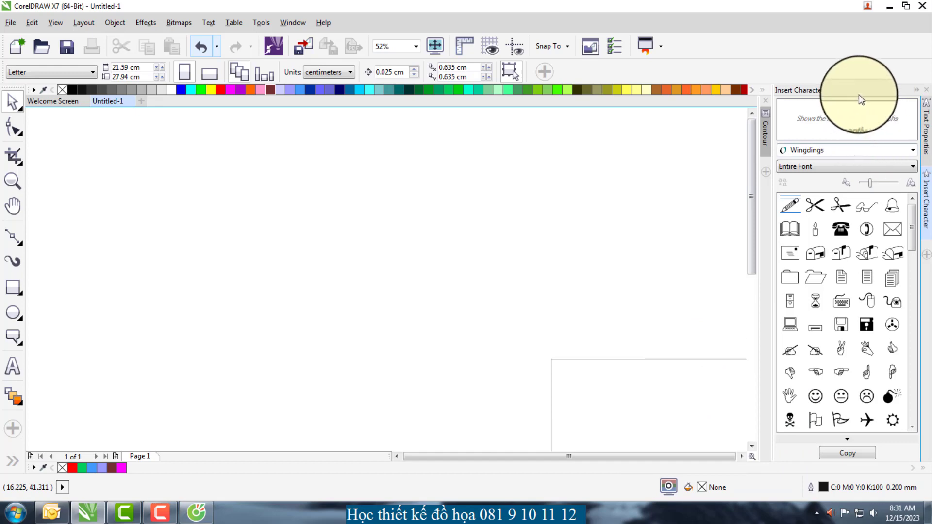
# Step: Float the Insert Character docker over the canvas and place the Wingdings pencil, both scissors and telephone glyphs in the empty area
pyautogui.moveTo(860, 100); pyautogui.dragTo(633, 119)
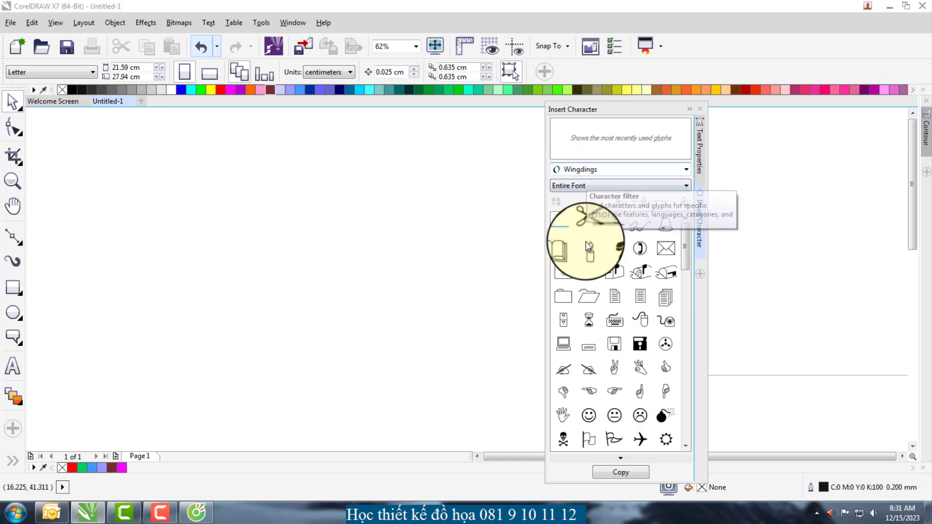
pyautogui.moveTo(563, 225); pyautogui.dragTo(358, 252)
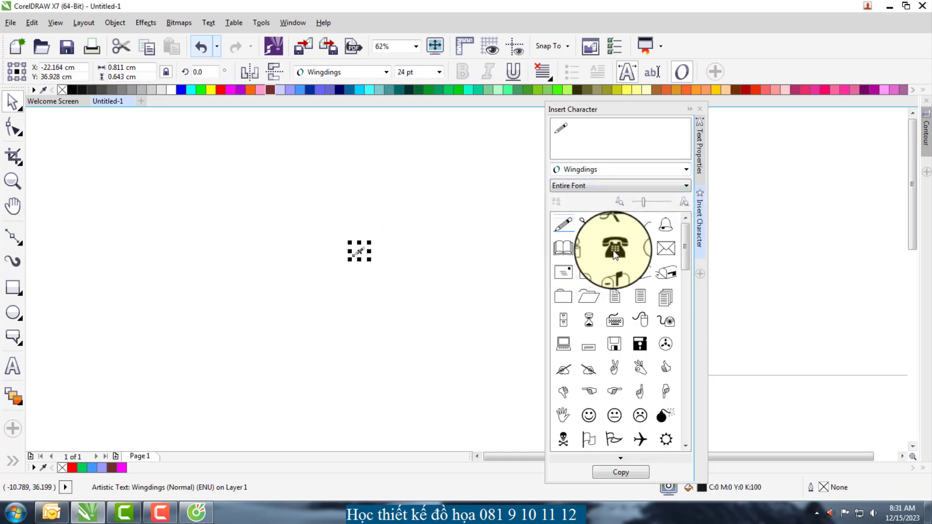
pyautogui.moveTo(588, 224); pyautogui.dragTo(391, 275)
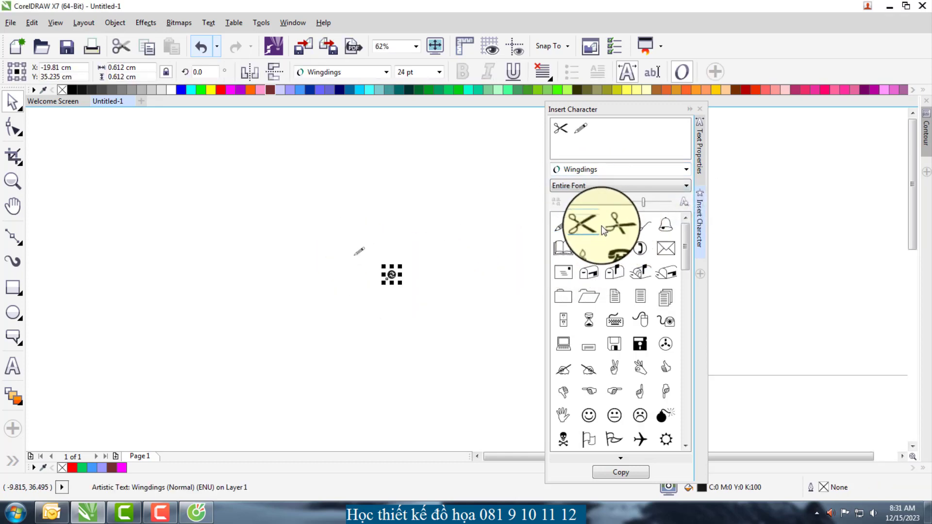
pyautogui.moveTo(602, 230); pyautogui.dragTo(321, 268)
pyautogui.moveTo(612, 248); pyautogui.dragTo(436, 281)
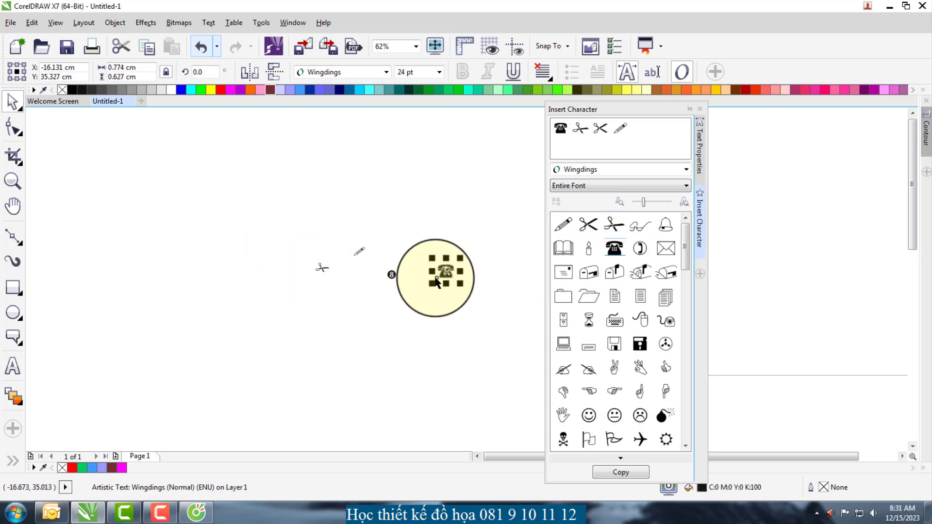
pyautogui.click(167, 510)
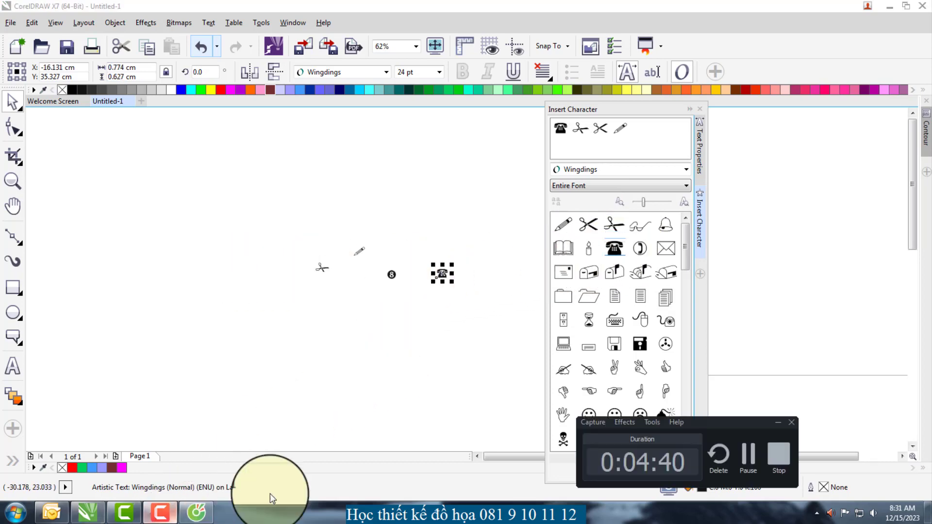
pyautogui.click(744, 452)
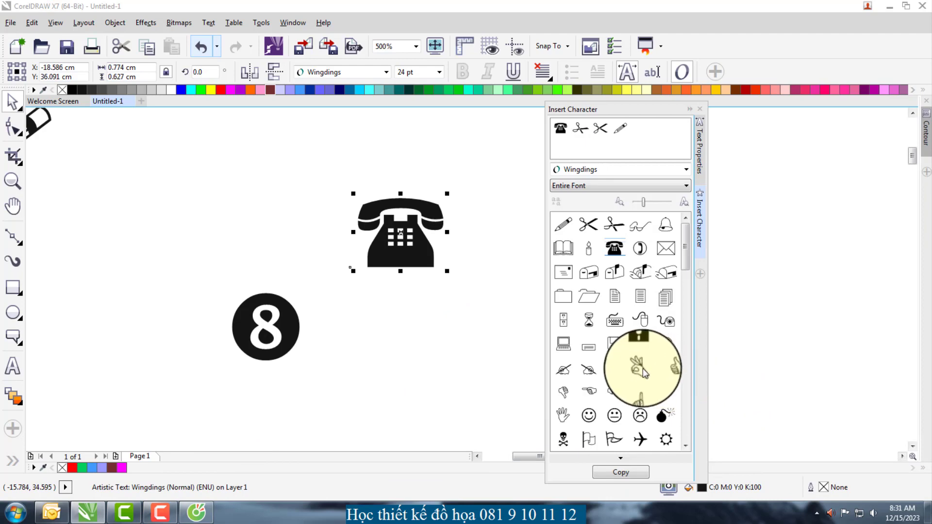
# Step: Place the Wingdings OK-hand glyph directly below the telephone and the right-handed writing glyph to the right of it
pyautogui.moveTo(643, 363); pyautogui.dragTo(451, 323)
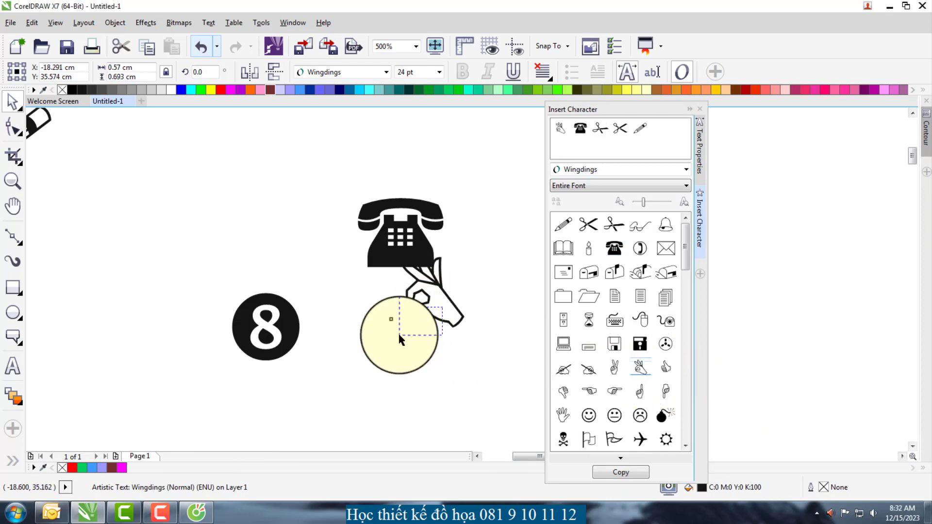
pyautogui.moveTo(399, 339)
pyautogui.mouseDown()
pyautogui.moveTo(431, 290)
pyautogui.moveTo(400, 326)
pyautogui.mouseUp()
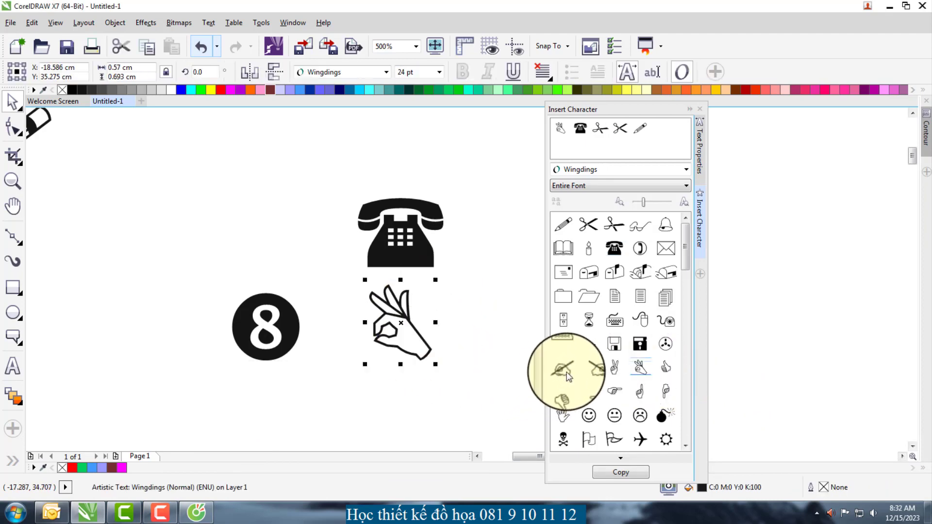
pyautogui.moveTo(568, 376); pyautogui.dragTo(456, 315)
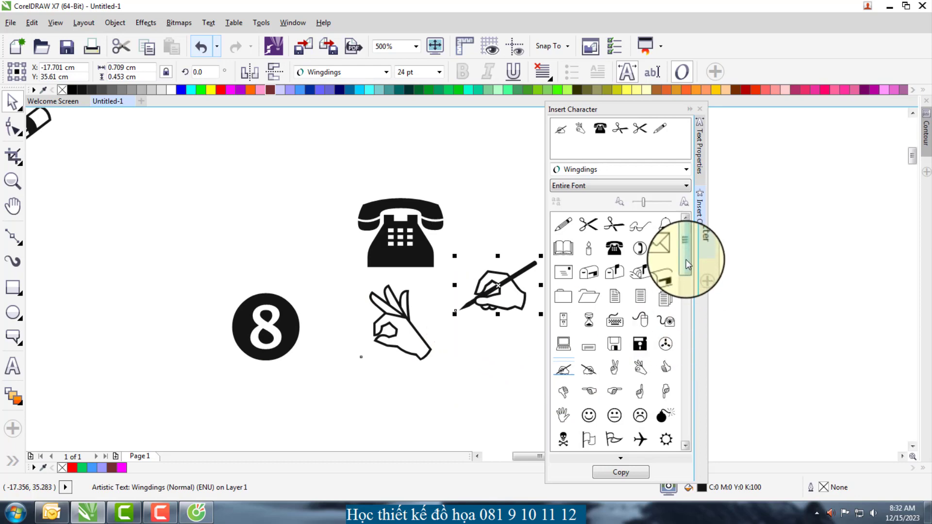
# Step: Insert the white-on-black four-petal ornament from further down the Wingdings glyphs, overlapping the telephone's upper left
pyautogui.moveTo(692, 267); pyautogui.dragTo(686, 393)
pyautogui.moveTo(640, 249); pyautogui.dragTo(328, 218)
pyautogui.click(233, 204)
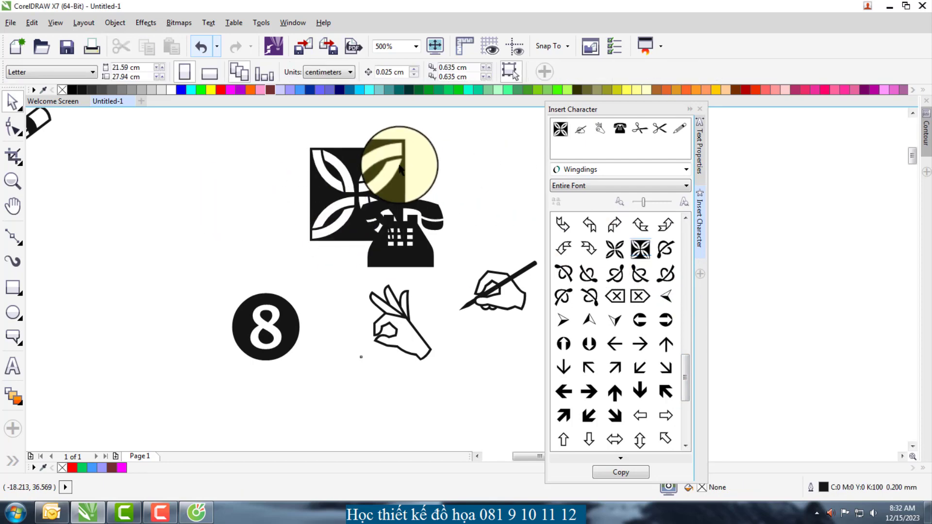
# Step: Move the four-petal ornament off the telephone into the empty area above the circled 8, and browse the Wingdings 2 glyphs
pyautogui.moveTo(383, 161); pyautogui.dragTo(254, 164)
pyautogui.click(593, 169)
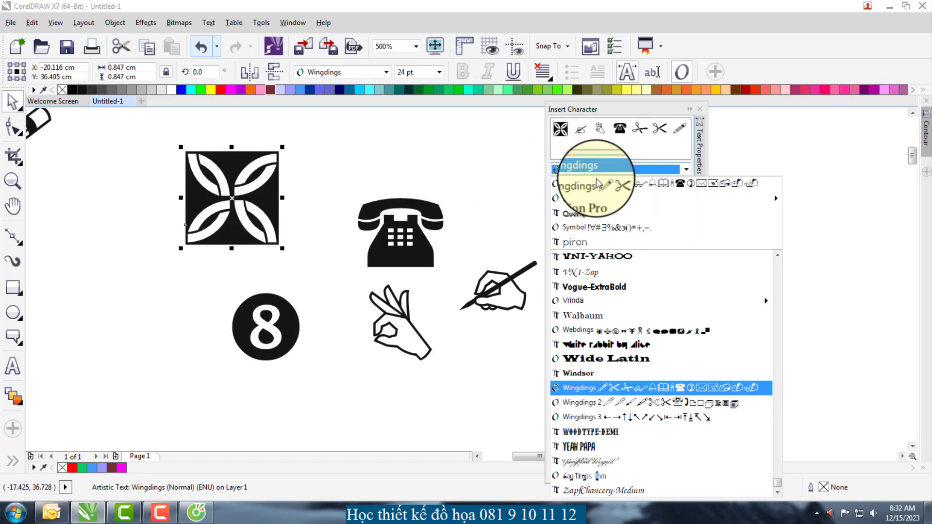
pyautogui.click(622, 402)
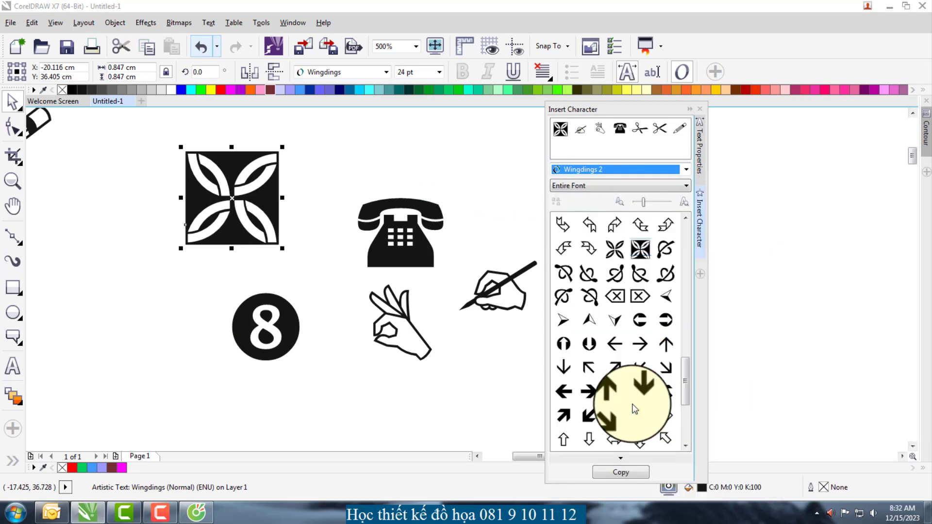
pyautogui.scroll(-3, 621, 359)
pyautogui.moveTo(687, 368); pyautogui.dragTo(640, 181)
# Step: Place the solid right-pointing triangle from the Wingdings 3 glyphs above and to the right of the telephone
pyautogui.click(640, 169)
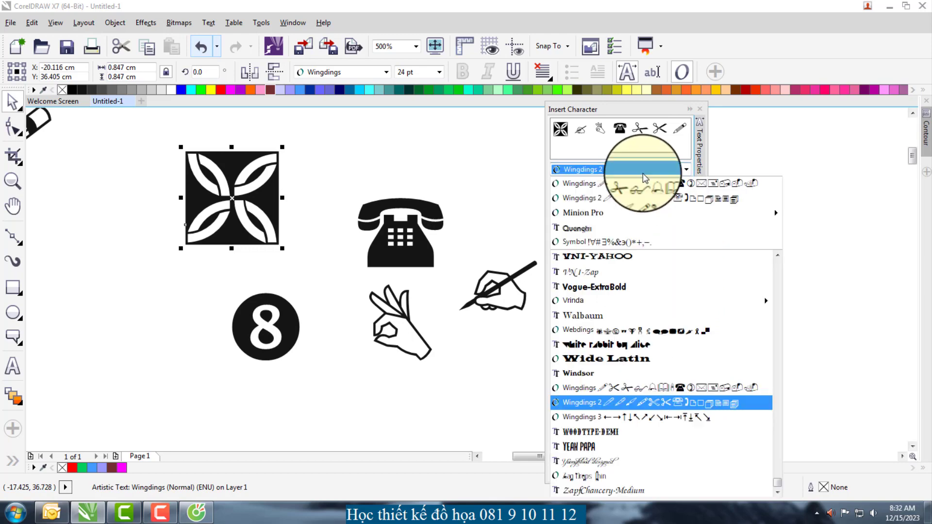
pyautogui.click(630, 420)
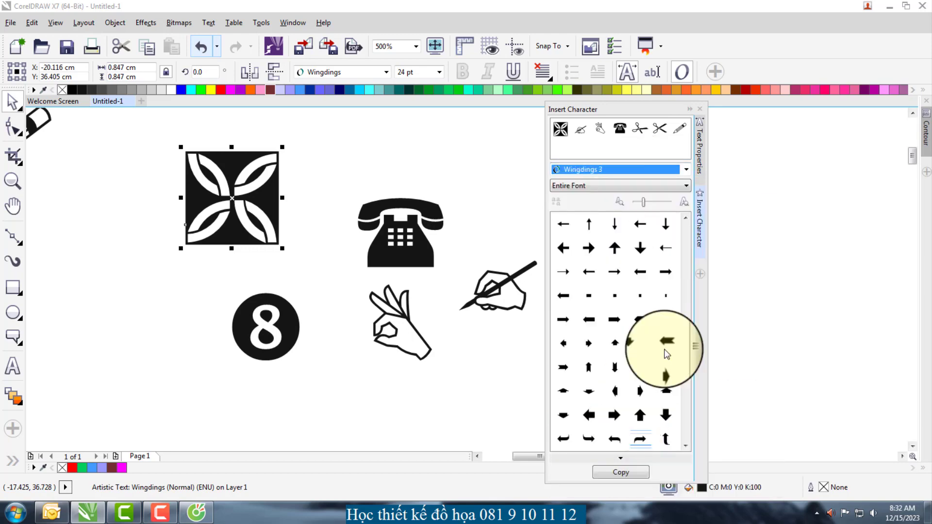
pyautogui.moveTo(686, 348); pyautogui.dragTo(678, 429)
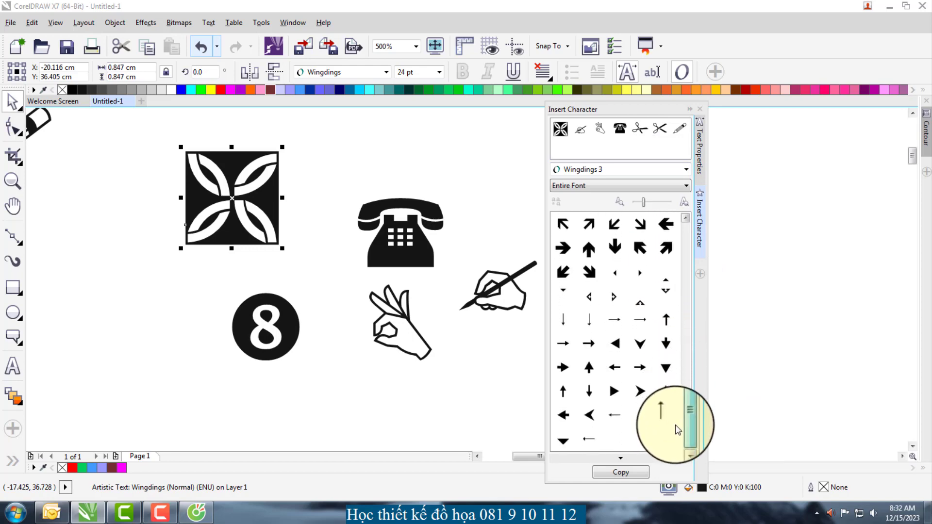
pyautogui.moveTo(613, 392); pyautogui.dragTo(464, 178)
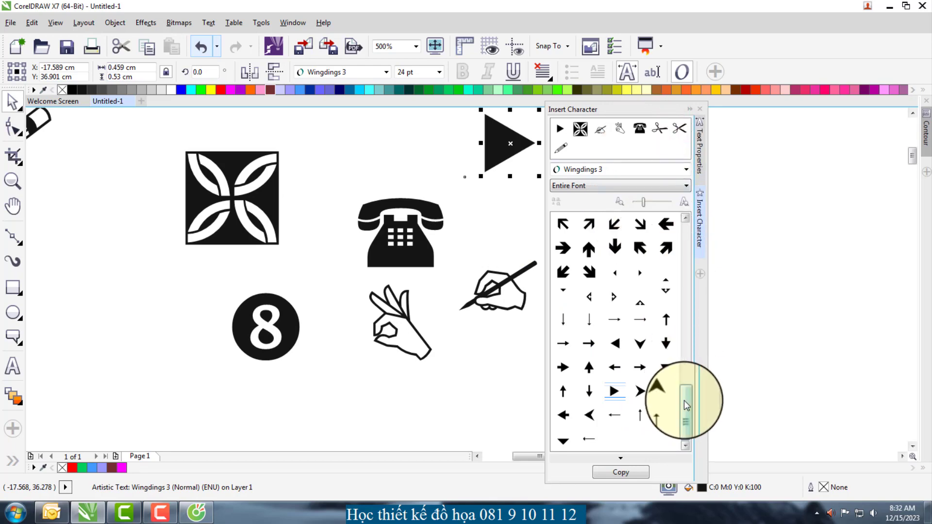
pyautogui.moveTo(685, 405)
pyautogui.mouseDown()
pyautogui.moveTo(684, 269)
pyautogui.moveTo(684, 413)
pyautogui.mouseUp()
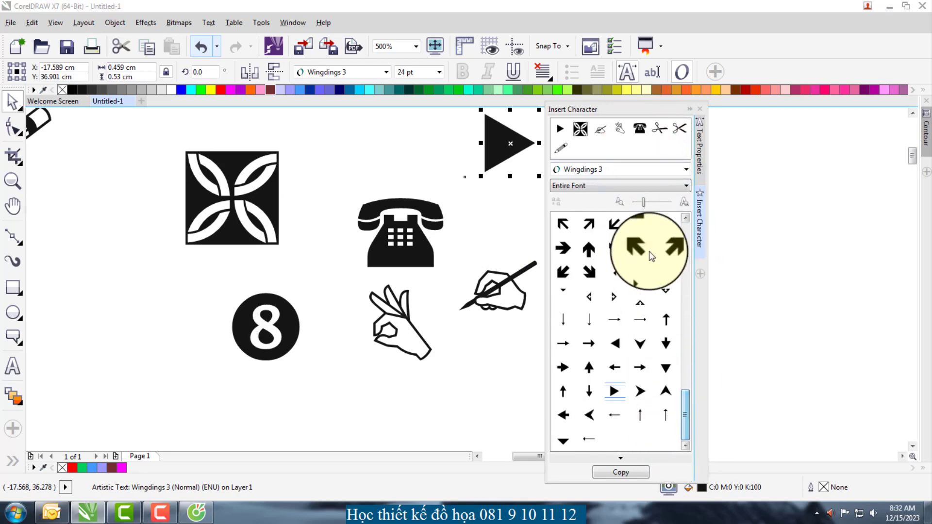
pyautogui.click(617, 170)
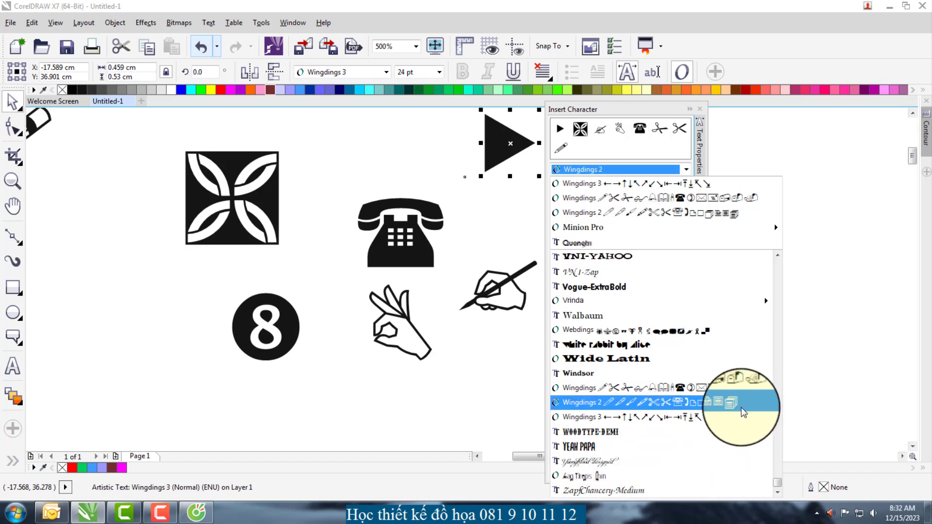
pyautogui.click(575, 416)
pyautogui.click(270, 424)
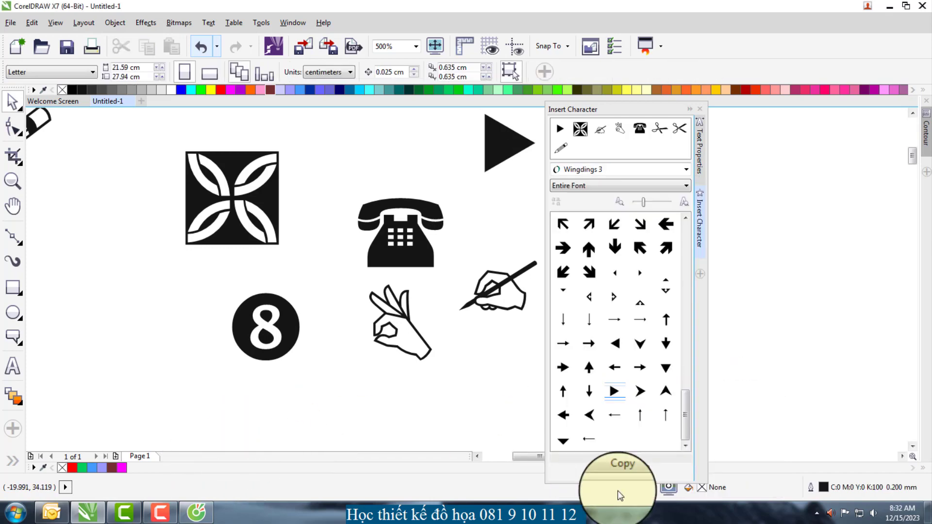
pyautogui.click(122, 508)
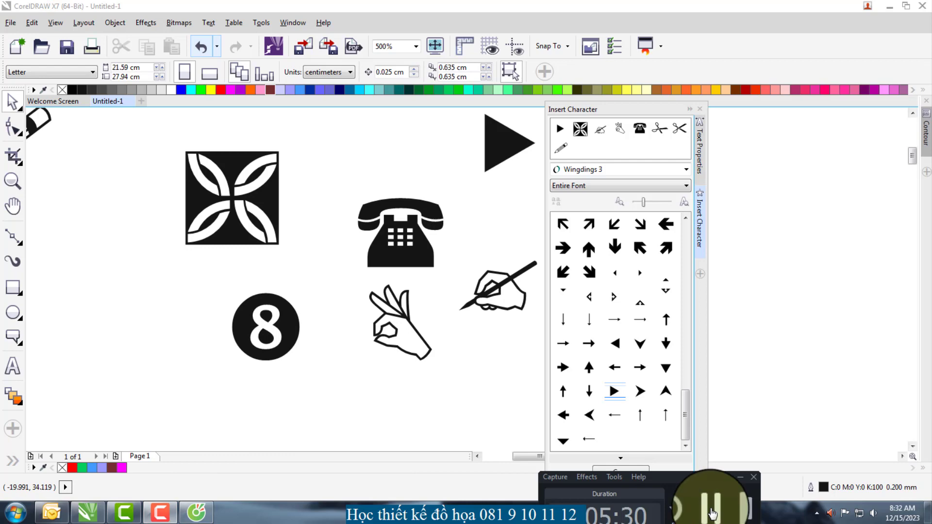
pyautogui.click(711, 512)
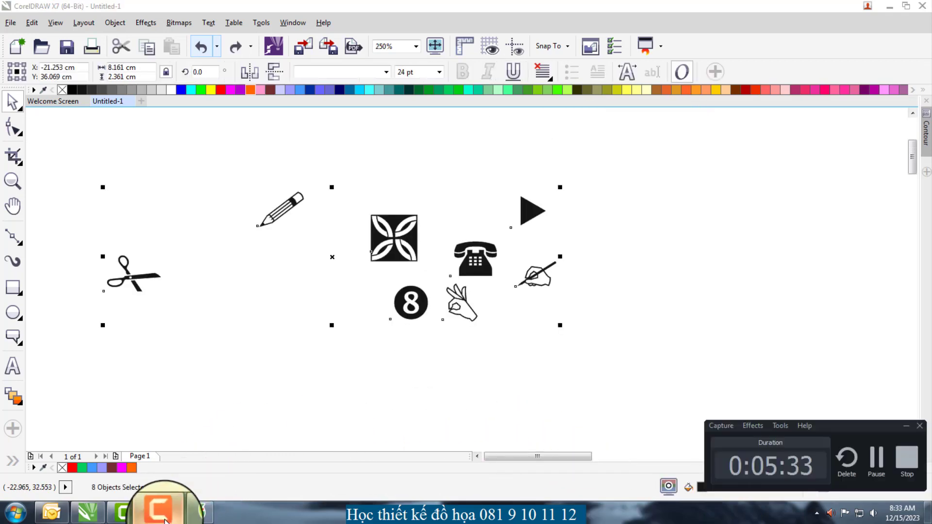
pyautogui.click(164, 518)
# Step: Move the scissors glyph from the far left to just below the pencil
pyautogui.click(292, 382)
pyautogui.moveTo(137, 277)
pyautogui.mouseDown()
pyautogui.moveTo(311, 244)
pyautogui.moveTo(632, 359)
pyautogui.mouseUp()
pyautogui.click(202, 154)
pyautogui.click(365, 216)
# Step: Fill the four-petal ornament with light blue #6699FF and the pencil with red #FF0000
pyautogui.scroll(2, 364, 216)
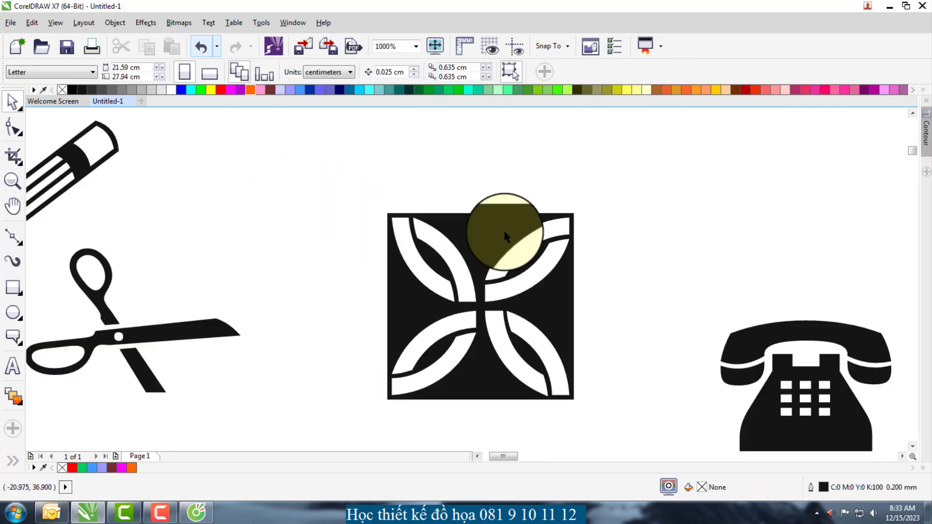
pyautogui.click(507, 232)
pyautogui.click(300, 90)
pyautogui.scroll(-1, 351, 174)
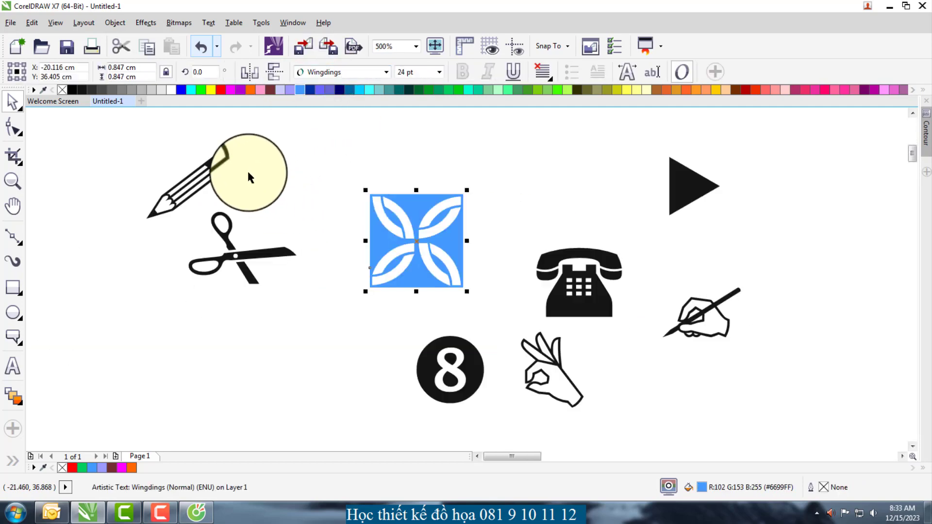
pyautogui.click(212, 169)
pyautogui.click(220, 89)
pyautogui.click(234, 258)
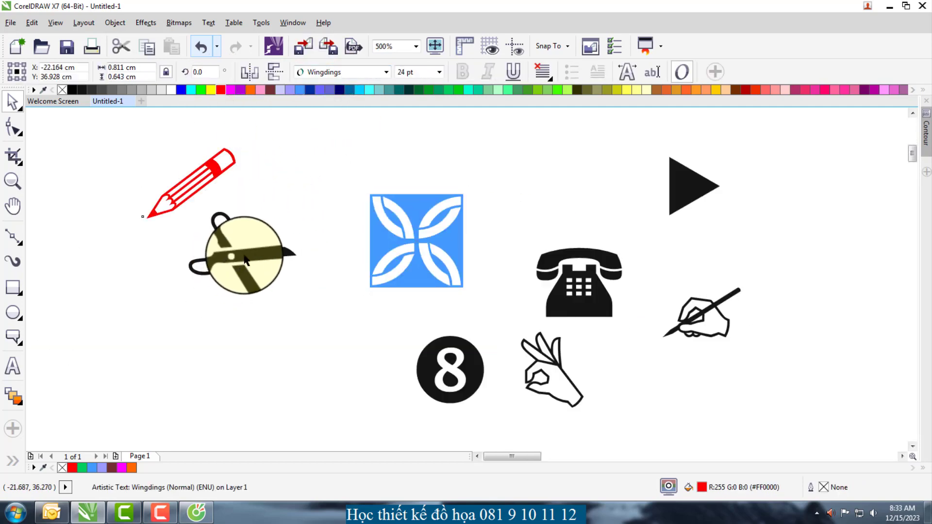
# Step: Fill the telephone with green and the circled 8 with pink
pyautogui.click(591, 277)
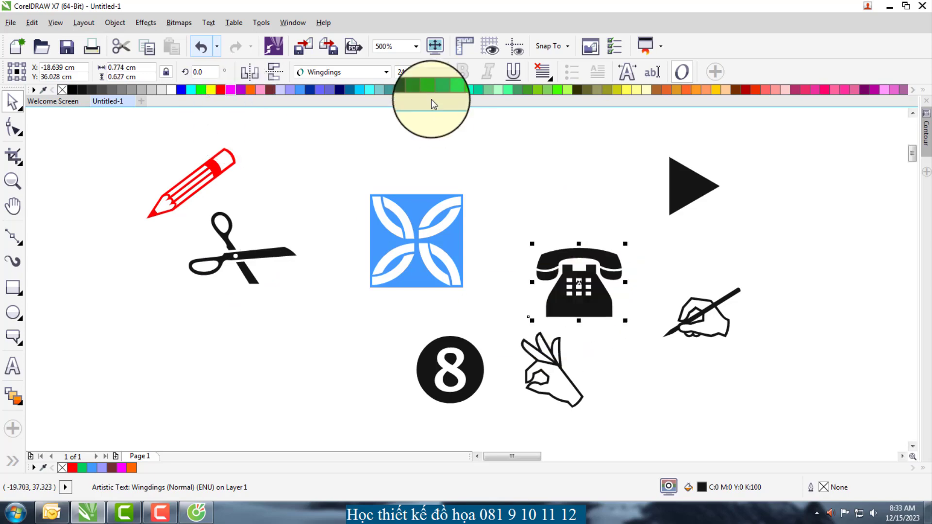
pyautogui.click(429, 93)
pyautogui.click(449, 344)
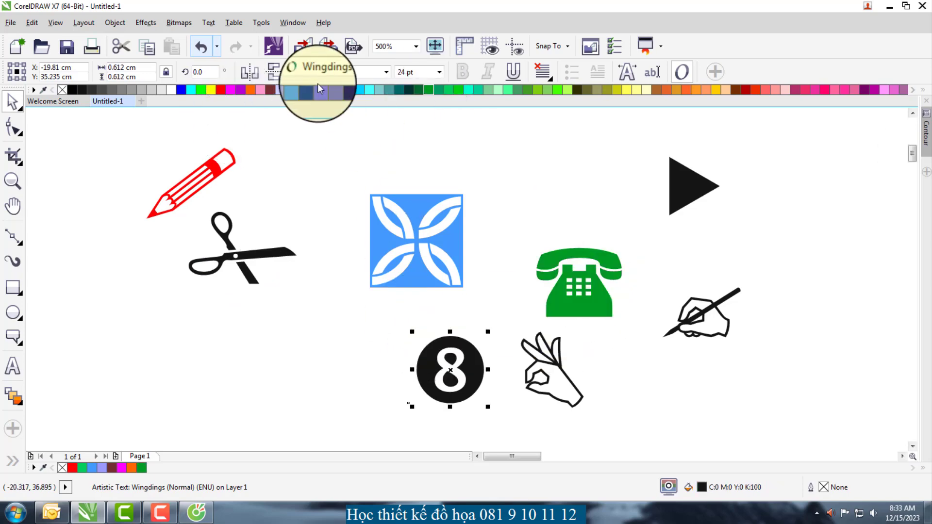
pyautogui.click(260, 89)
# Step: Fill the OK-hand glyph with violet-blue #6666FF and move it between the ornament and the telephone
pyautogui.click(546, 370)
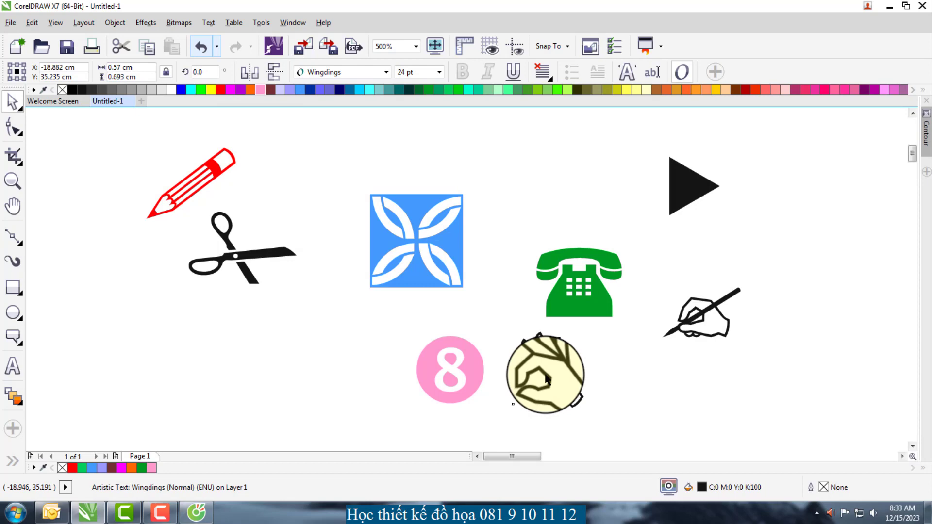
pyautogui.click(321, 92)
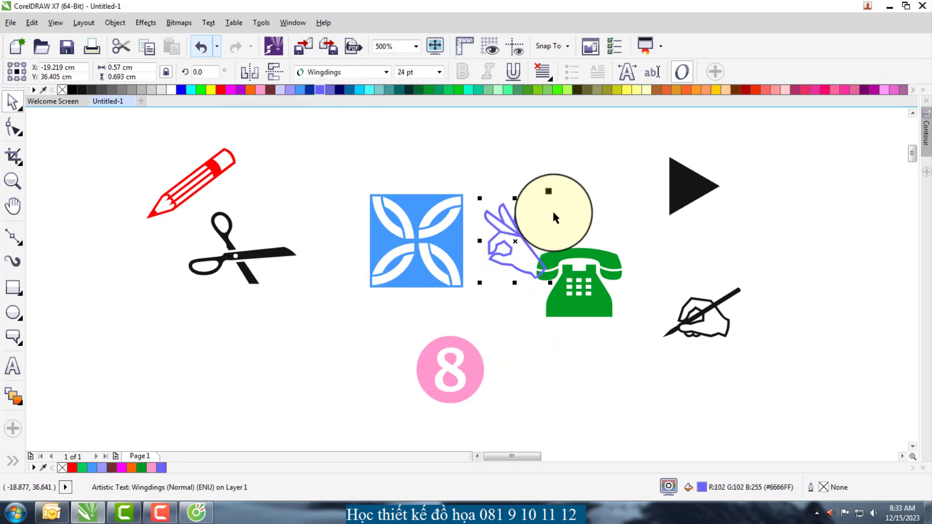
pyautogui.click(551, 210)
pyautogui.scroll(-2, 480, 248)
pyautogui.press('z')
pyautogui.moveTo(377, 190); pyautogui.dragTo(673, 304)
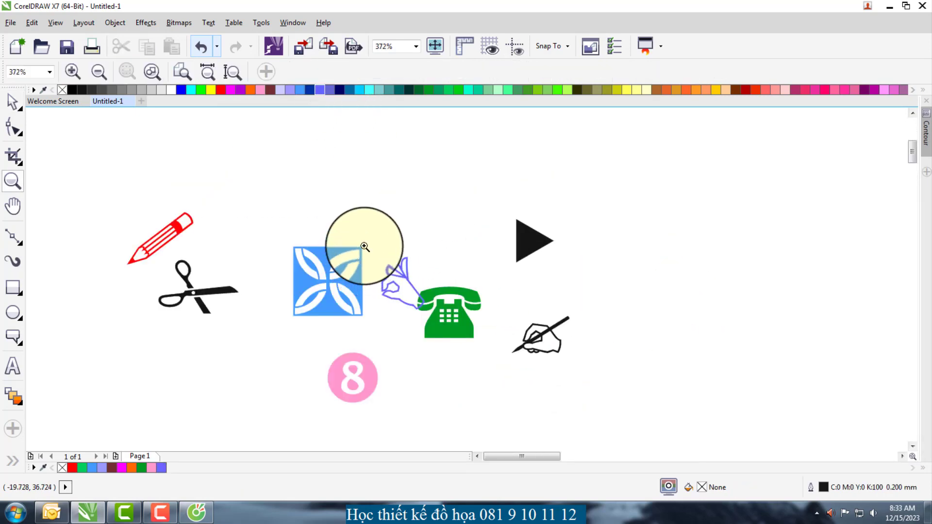
pyautogui.press('space')
pyautogui.rightClick(420, 181)
pyautogui.click(370, 173)
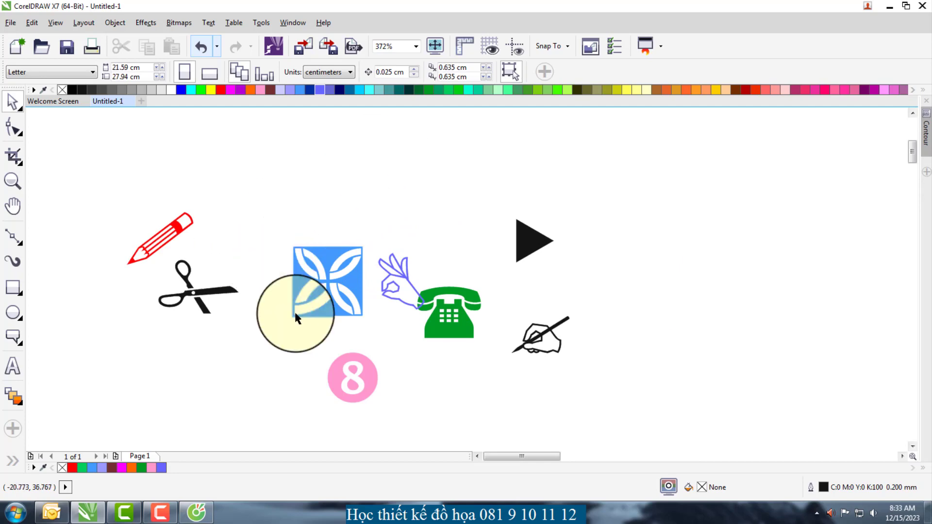
pyautogui.click(163, 511)
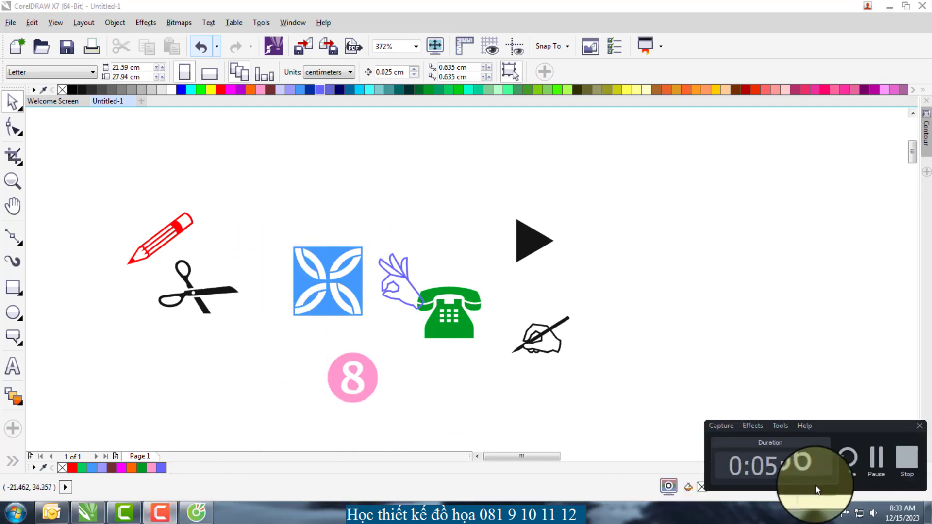
pyautogui.click(876, 458)
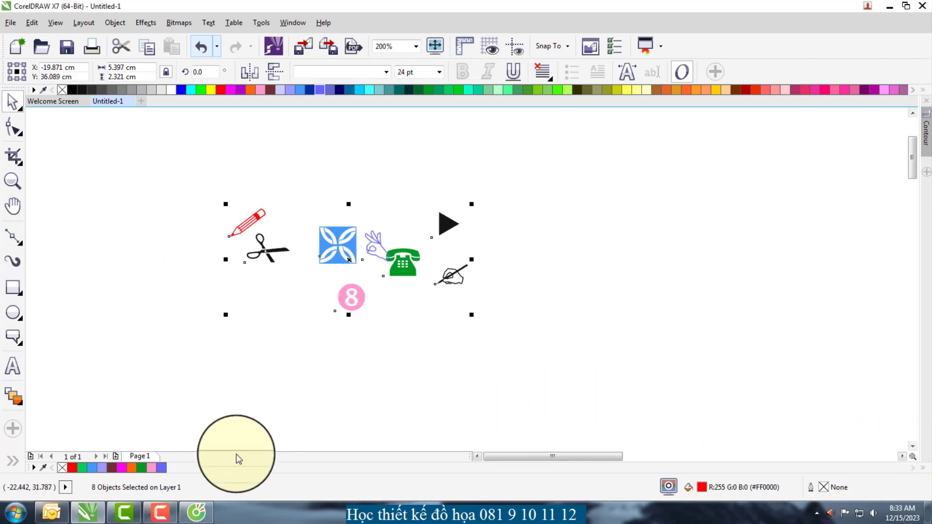
pyautogui.click(162, 510)
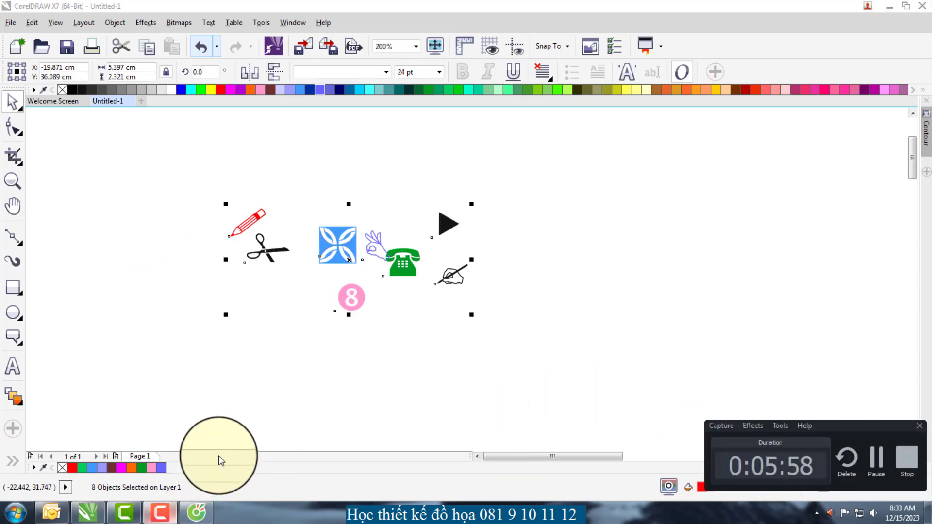
# Step: Delete all the glyphs from the canvas
pyautogui.click(245, 262)
pyautogui.moveTo(709, 382); pyautogui.dragTo(709, 381)
pyautogui.press('Delete')
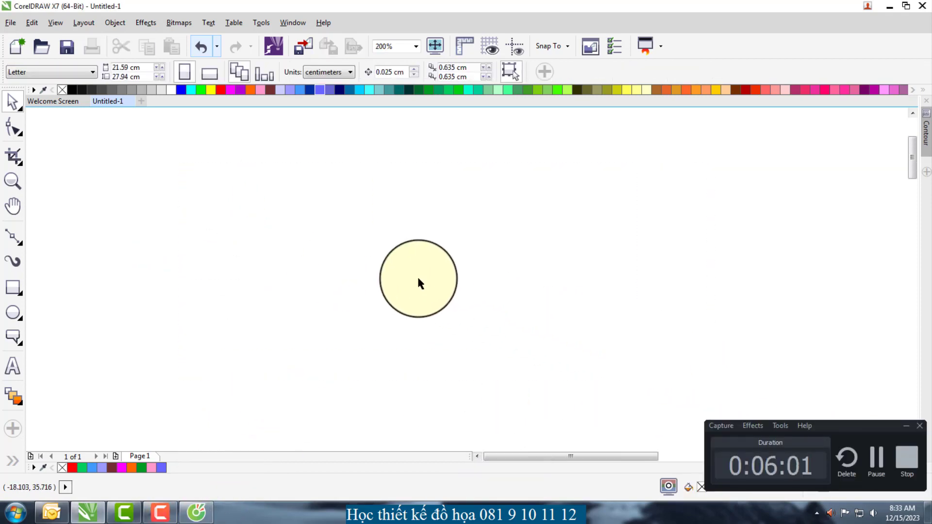
# Step: Draw two curved Artistic Media preset strokes, 1.0 cm wide, one below the other in the empty area
pyautogui.click(11, 263)
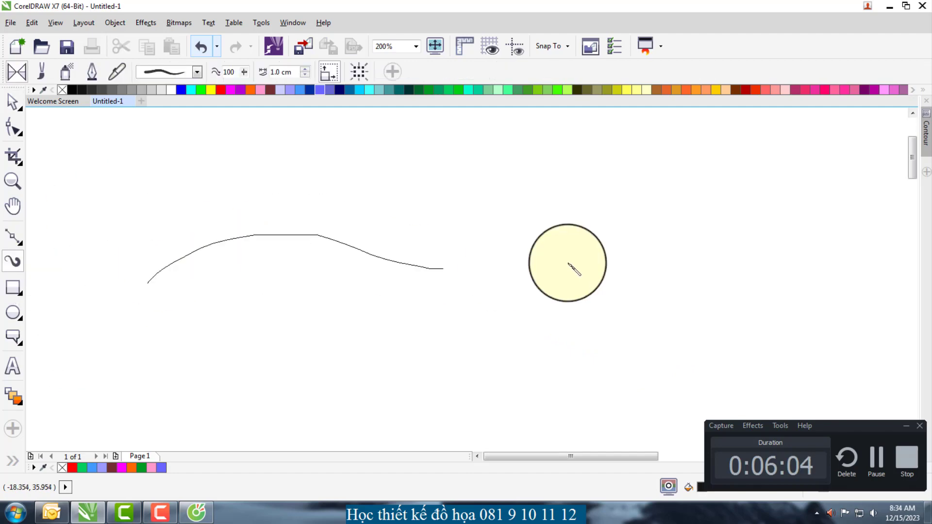
pyautogui.moveTo(574, 270); pyautogui.dragTo(618, 247)
pyautogui.moveTo(708, 238)
pyautogui.mouseDown()
pyautogui.moveTo(502, 384)
pyautogui.moveTo(310, 359)
pyautogui.moveTo(303, 383)
pyautogui.mouseUp()
pyautogui.scroll(-1, 413, 297)
# Step: Apply the double-bulge tapered preset to the lower stroke, and draw a long wave above and a zigzag to the left with it
pyautogui.click(197, 71)
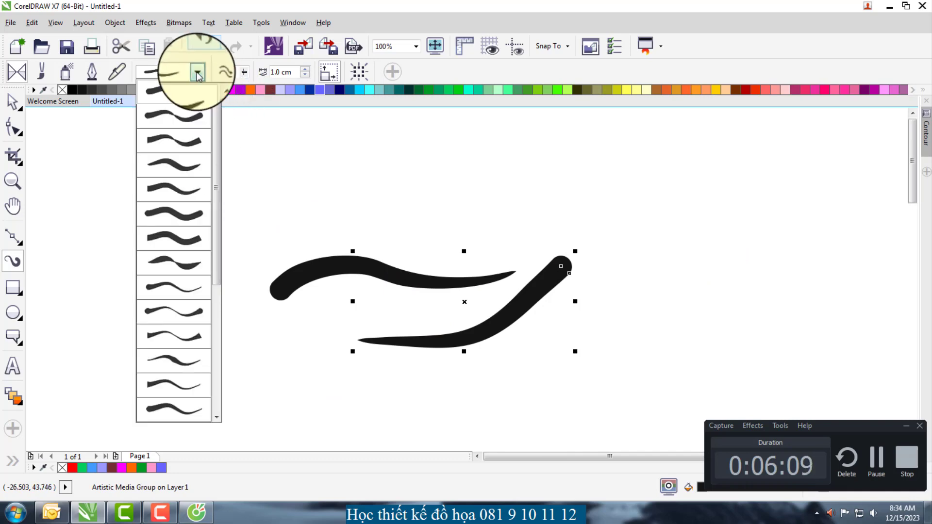
pyautogui.click(186, 268)
pyautogui.moveTo(157, 234)
pyautogui.mouseDown()
pyautogui.moveTo(573, 236)
pyautogui.moveTo(666, 204)
pyautogui.mouseUp()
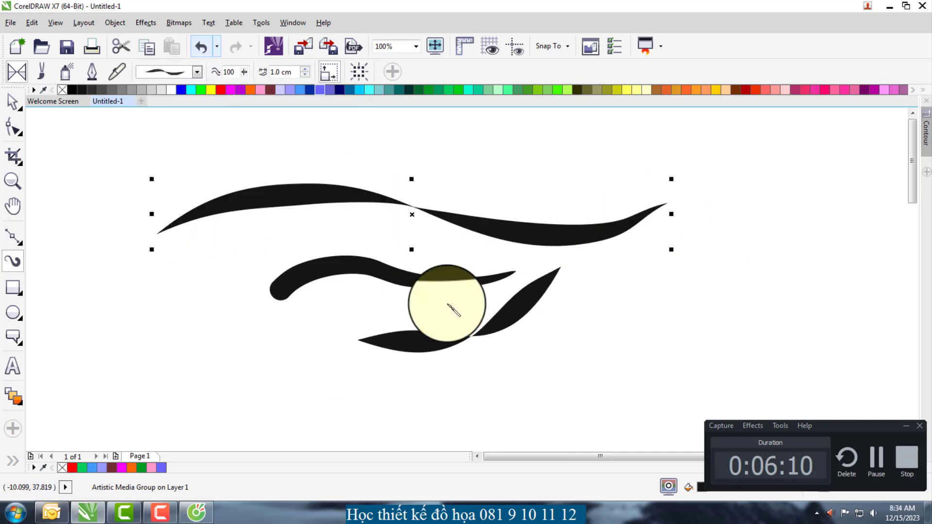
pyautogui.moveTo(249, 253)
pyautogui.mouseDown()
pyautogui.moveTo(333, 347)
pyautogui.moveTo(340, 330)
pyautogui.mouseUp()
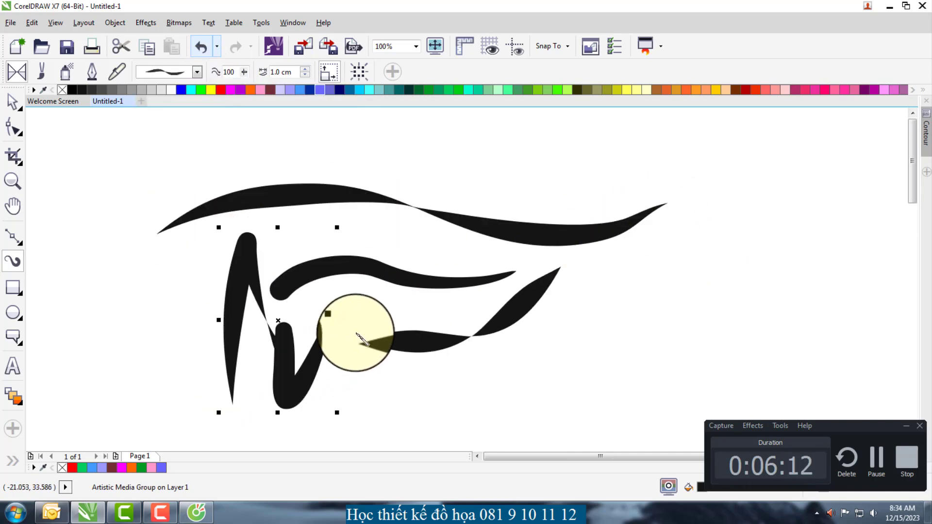
# Step: Try handwriting a crossed, looped capital followed by smaller letters above the existing Artistic Media strokes
pyautogui.scroll(-1, 357, 332)
pyautogui.scroll(2, 301, 153)
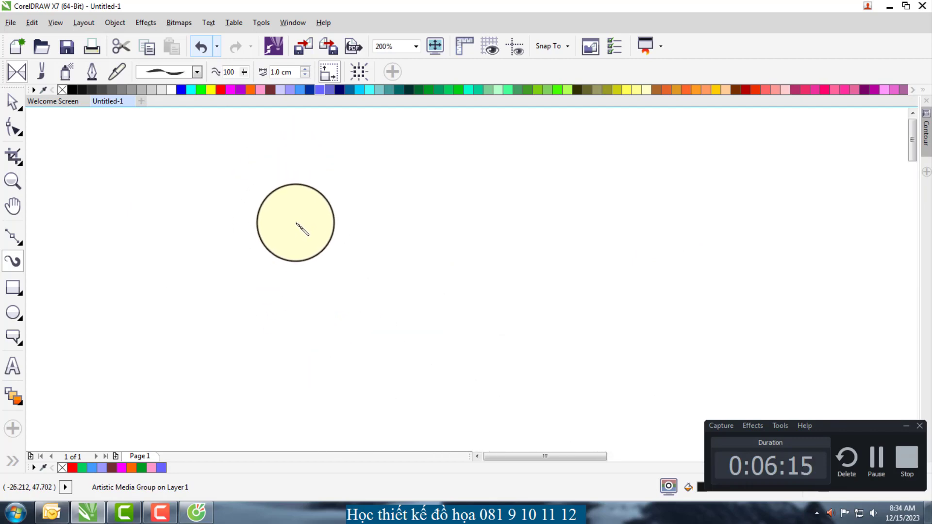
pyautogui.scroll(-2, 297, 224)
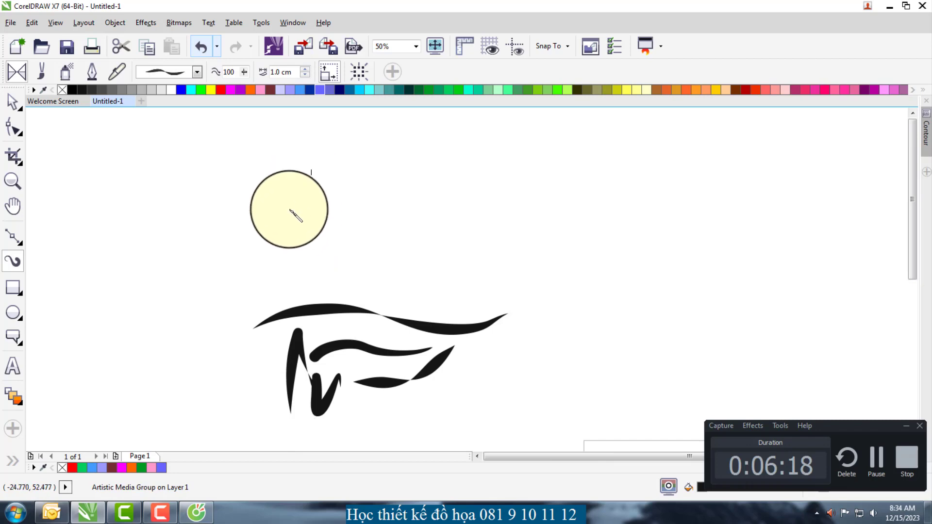
pyautogui.moveTo(311, 241)
pyautogui.mouseDown()
pyautogui.moveTo(333, 253)
pyautogui.moveTo(342, 228)
pyautogui.mouseUp()
pyautogui.scroll(2, 306, 223)
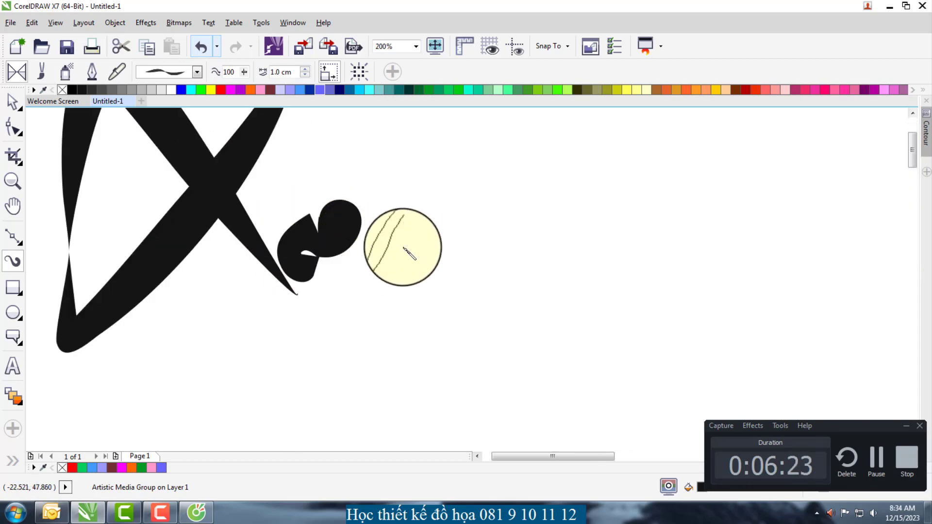
pyautogui.moveTo(477, 206); pyautogui.dragTo(453, 228)
pyautogui.scroll(-2, 395, 239)
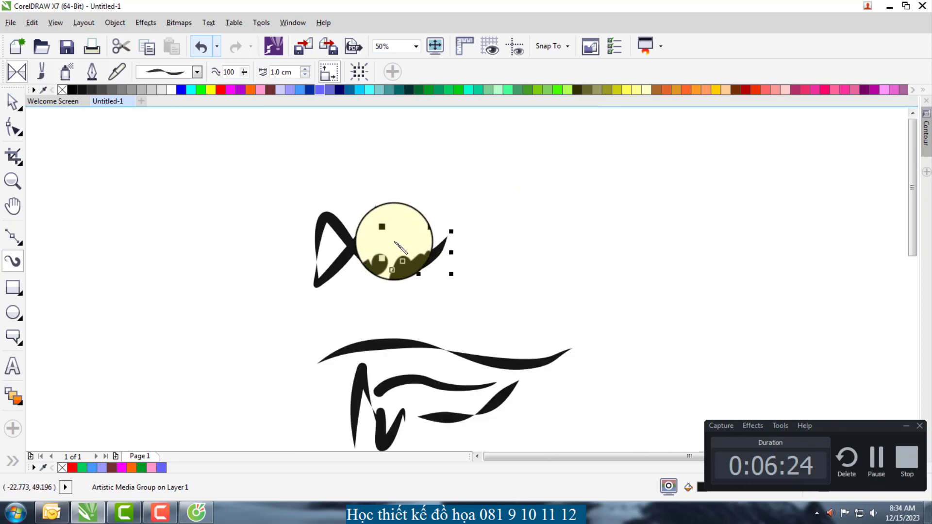
# Step: Handwrite the word "Xuân" in large letters over the wave strokes with the same Artistic Media preset
pyautogui.moveTo(453, 277)
pyautogui.mouseDown()
pyautogui.moveTo(381, 266)
pyautogui.moveTo(389, 253)
pyautogui.moveTo(328, 261)
pyautogui.mouseUp()
pyautogui.moveTo(353, 175)
pyautogui.mouseDown()
pyautogui.moveTo(499, 343)
pyautogui.moveTo(555, 318)
pyautogui.mouseUp()
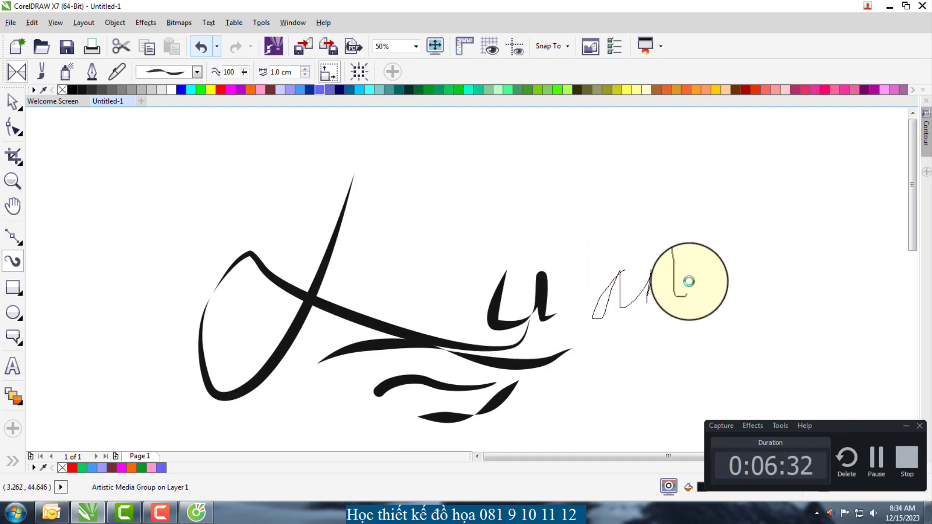
pyautogui.moveTo(600, 255); pyautogui.dragTo(661, 246)
# Step: Delete all the Artistic Media strokes from the drawing
pyautogui.scroll(-2, 424, 320)
pyautogui.press('space')
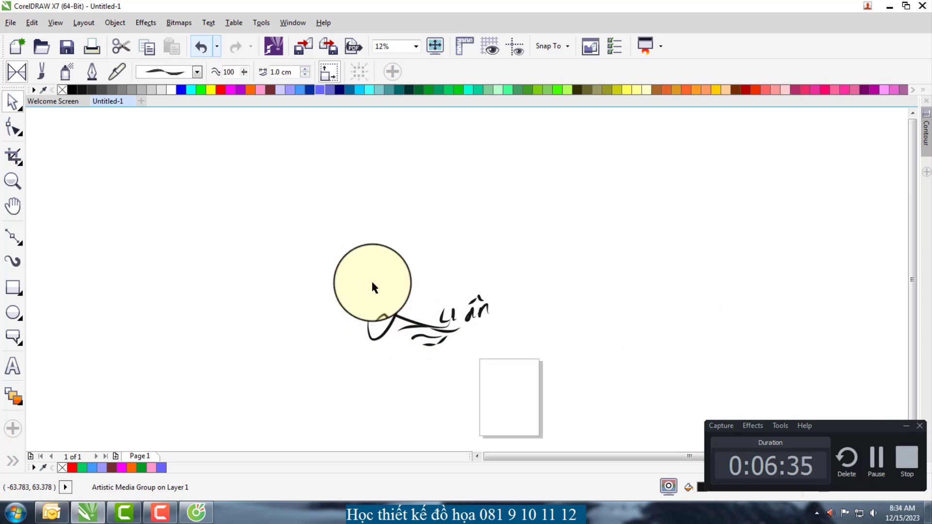
pyautogui.hotkey('ctrl', 'a')
pyautogui.press('Delete')
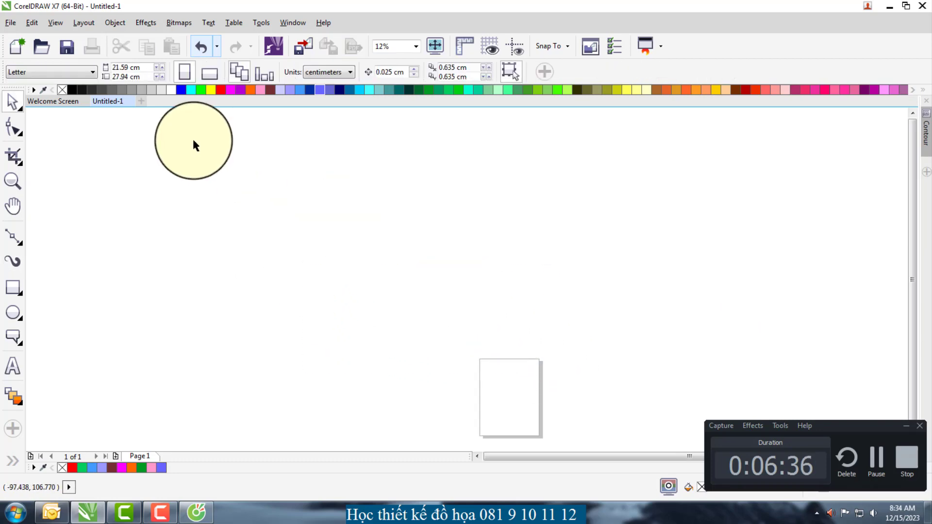
# Step: Draw a long wave, a steep diagonal and a short horizontal Artistic Media stroke with a preset tapered at both ends
pyautogui.click(16, 263)
pyautogui.click(176, 72)
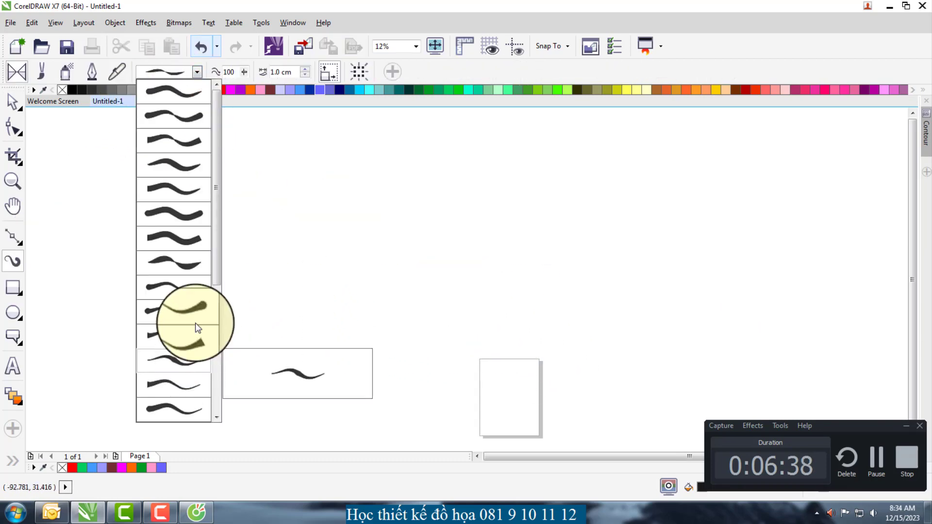
pyautogui.moveTo(216, 223); pyautogui.dragTo(218, 358)
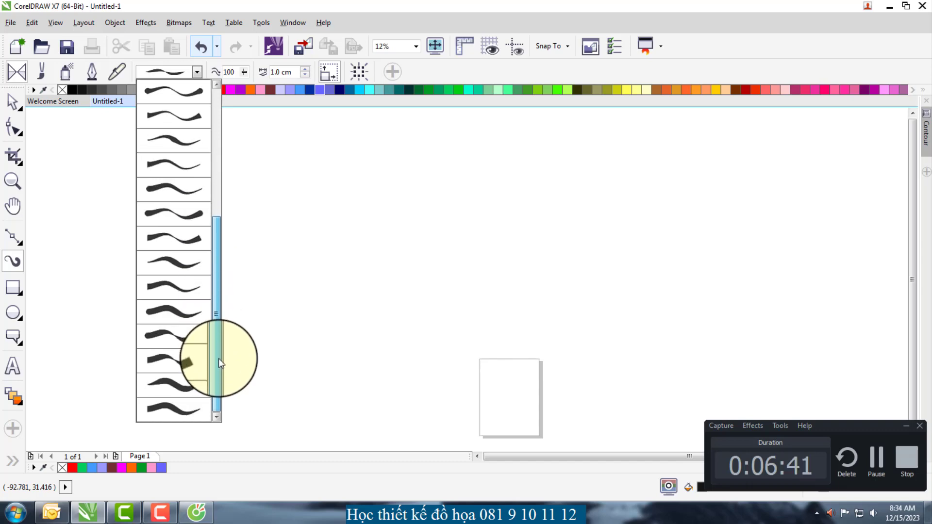
pyautogui.click(176, 264)
pyautogui.moveTo(170, 285)
pyautogui.mouseDown()
pyautogui.moveTo(243, 235)
pyautogui.moveTo(526, 260)
pyautogui.mouseUp()
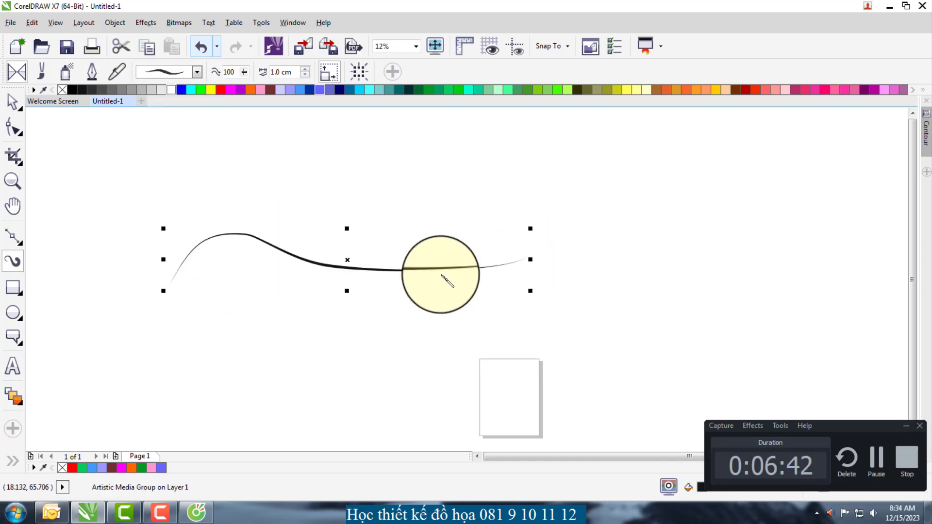
pyautogui.moveTo(334, 348); pyautogui.dragTo(455, 171)
pyautogui.scroll(3, 389, 256)
pyautogui.moveTo(226, 214); pyautogui.dragTo(655, 212)
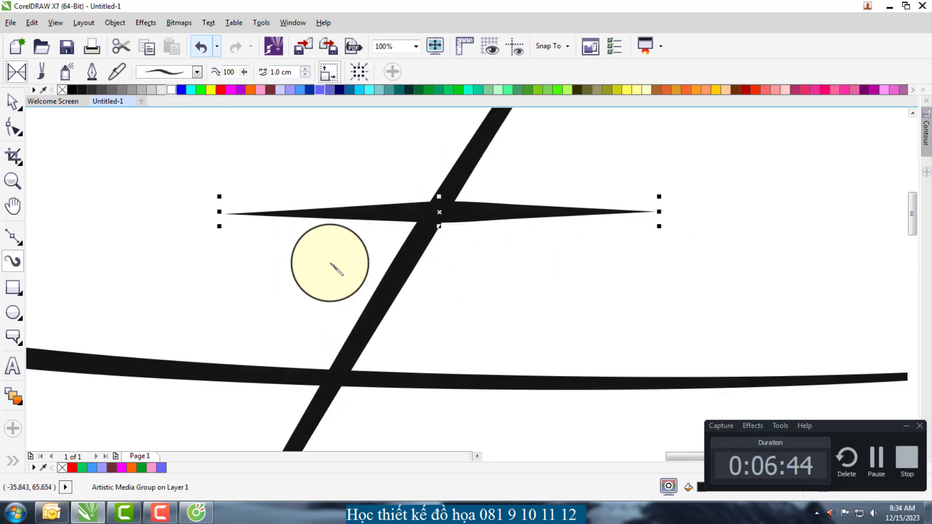
# Step: Draw a horizontal twig stroke above the short tapered line with the Artistic Media Brush mode's Symbol category
pyautogui.click(40, 75)
pyautogui.click(170, 74)
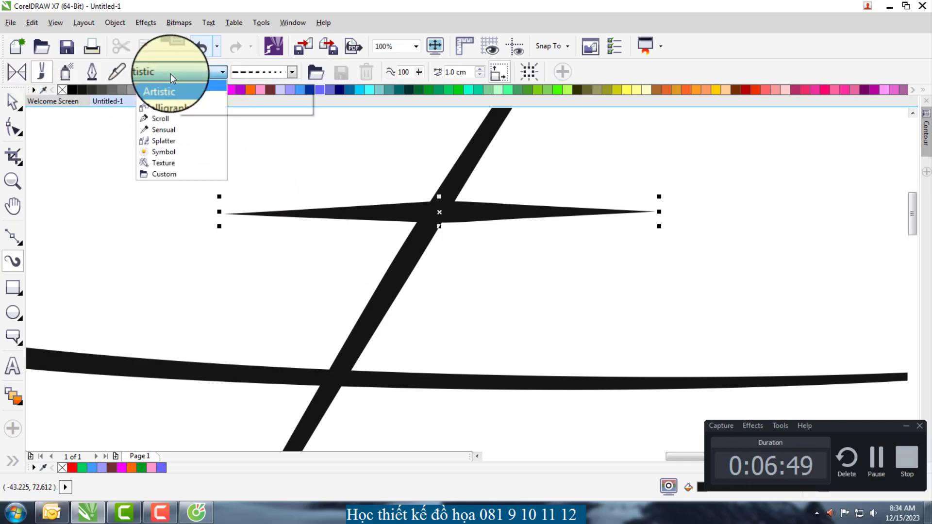
pyautogui.click(162, 153)
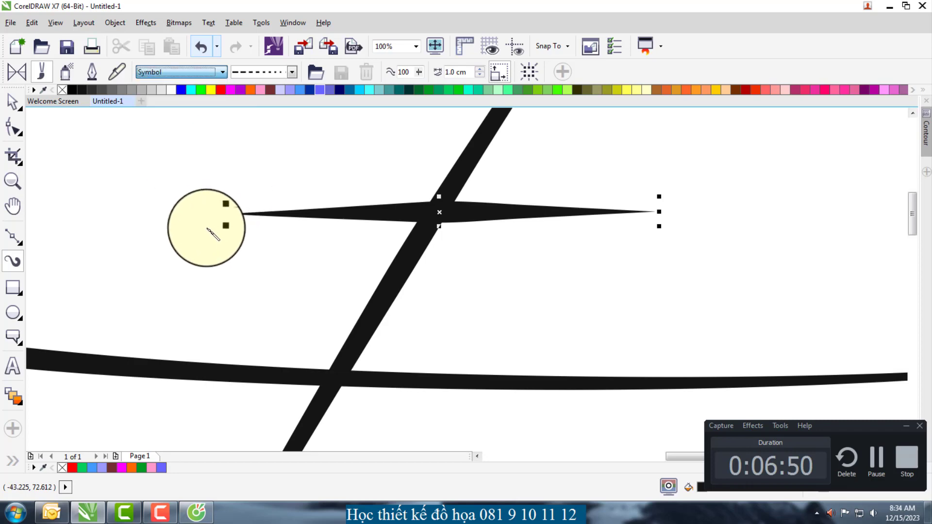
pyautogui.moveTo(129, 191); pyautogui.dragTo(625, 172)
pyautogui.scroll(-2, 456, 218)
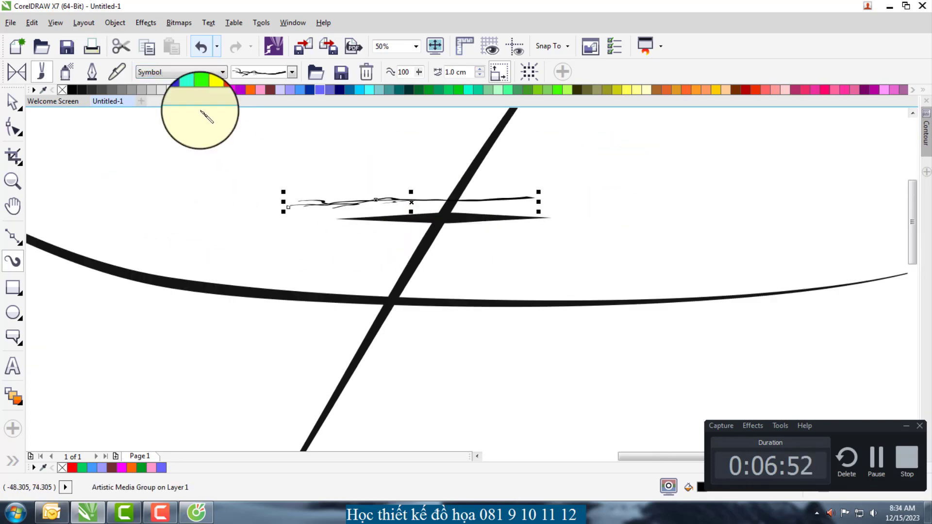
# Step: Draw three more slanted twig strokes around the right part of the long wave
pyautogui.click(264, 68)
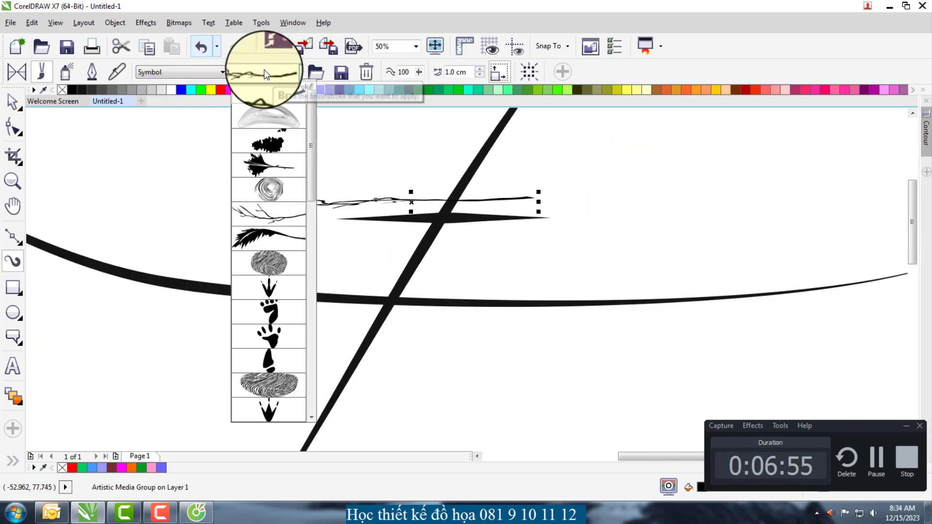
pyautogui.click(264, 69)
pyautogui.moveTo(466, 399); pyautogui.dragTo(542, 189)
pyautogui.moveTo(576, 226); pyautogui.dragTo(509, 305)
pyautogui.moveTo(577, 285); pyautogui.dragTo(631, 379)
# Step: Apply the feather brush to the last twig, and draw a long feather above the wave and a short one below it
pyautogui.click(268, 72)
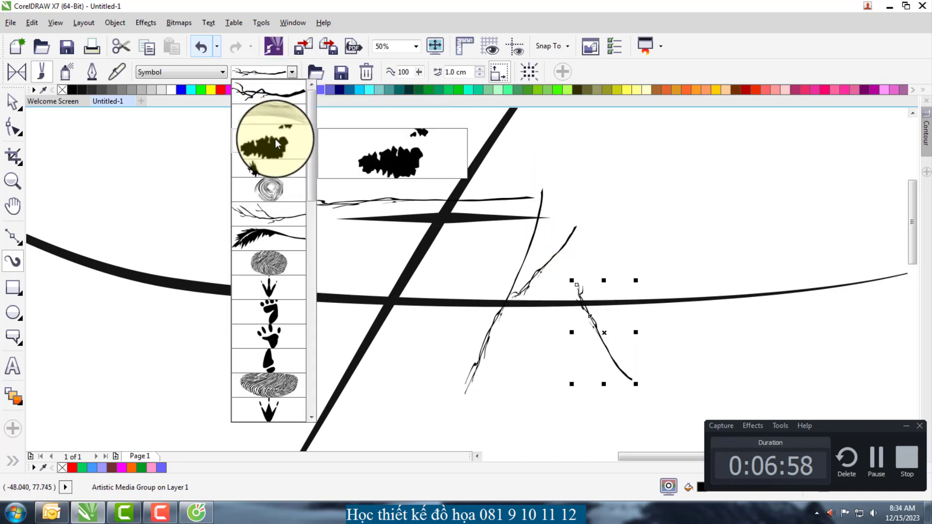
pyautogui.click(266, 238)
pyautogui.scroll(-2, 341, 236)
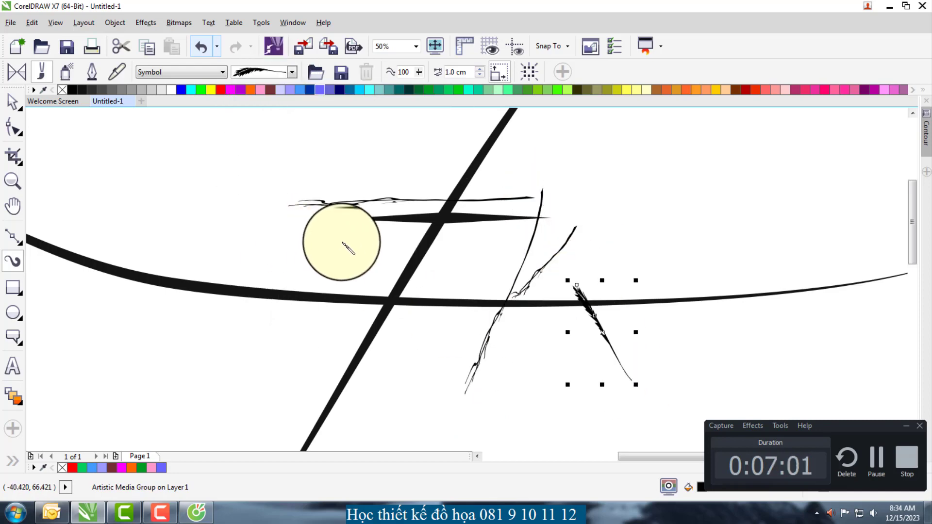
pyautogui.moveTo(253, 173); pyautogui.dragTo(533, 178)
pyautogui.moveTo(233, 322); pyautogui.dragTo(299, 274)
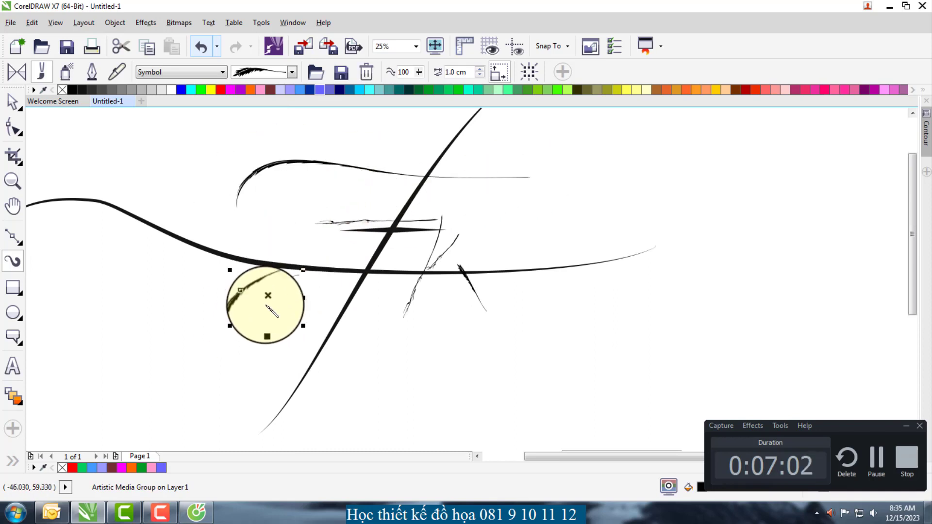
# Step: Draw two more curved feather strokes on either side of the short feather below the wave
pyautogui.scroll(2, 230, 313)
pyautogui.scroll(2, 259, 304)
pyautogui.scroll(-2, 369, 291)
pyautogui.moveTo(177, 323); pyautogui.dragTo(340, 193)
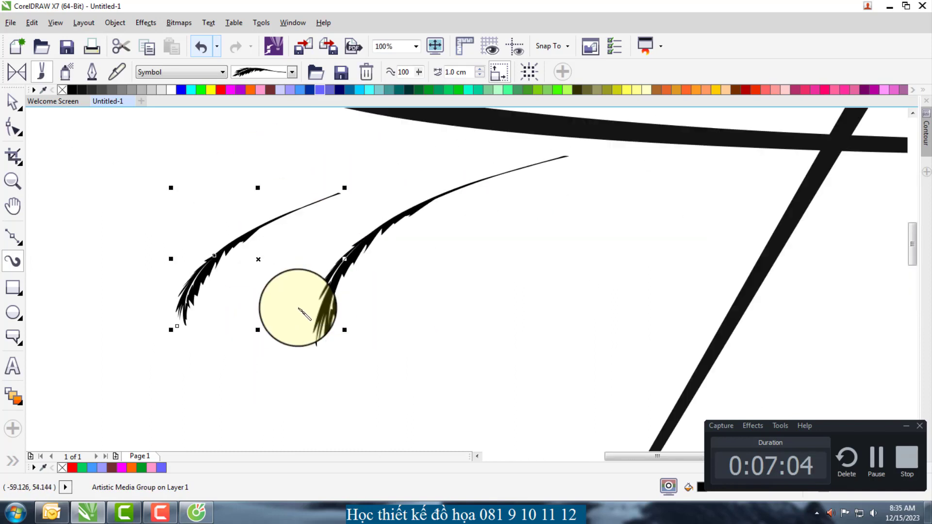
pyautogui.moveTo(550, 232); pyautogui.dragTo(549, 232)
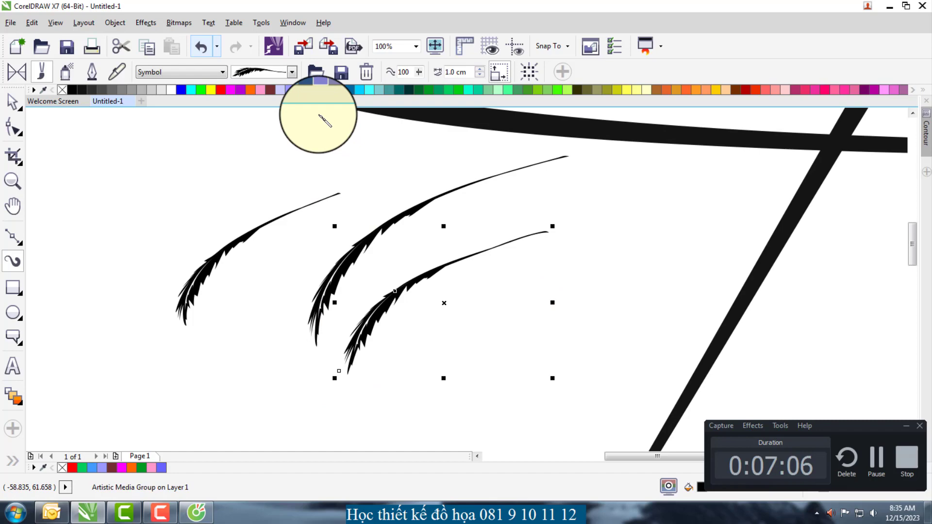
# Step: Apply the oval fingerprint brush to the last feather, and draw a horizontal and a near-vertical fingerprint stroke with it
pyautogui.click(292, 72)
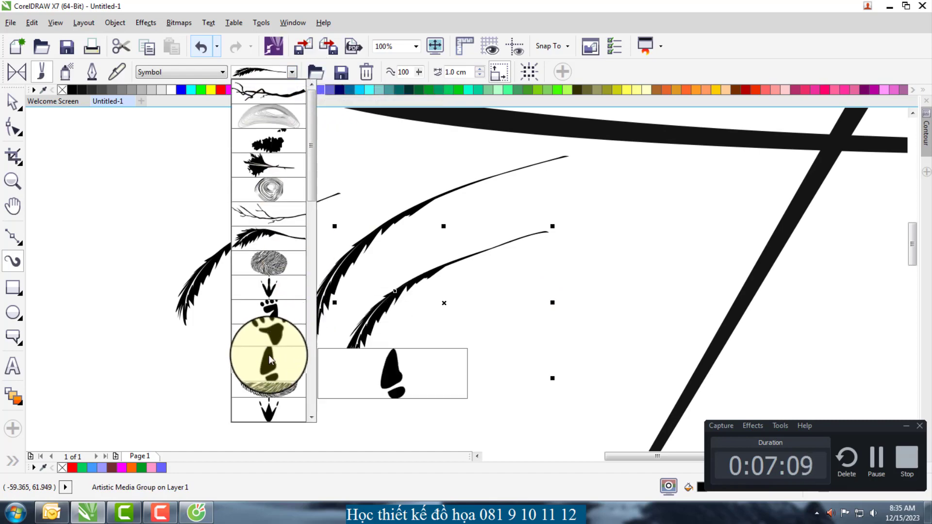
pyautogui.click(272, 383)
pyautogui.moveTo(424, 353)
pyautogui.mouseDown()
pyautogui.moveTo(585, 335)
pyautogui.moveTo(590, 345)
pyautogui.moveTo(537, 354)
pyautogui.mouseUp()
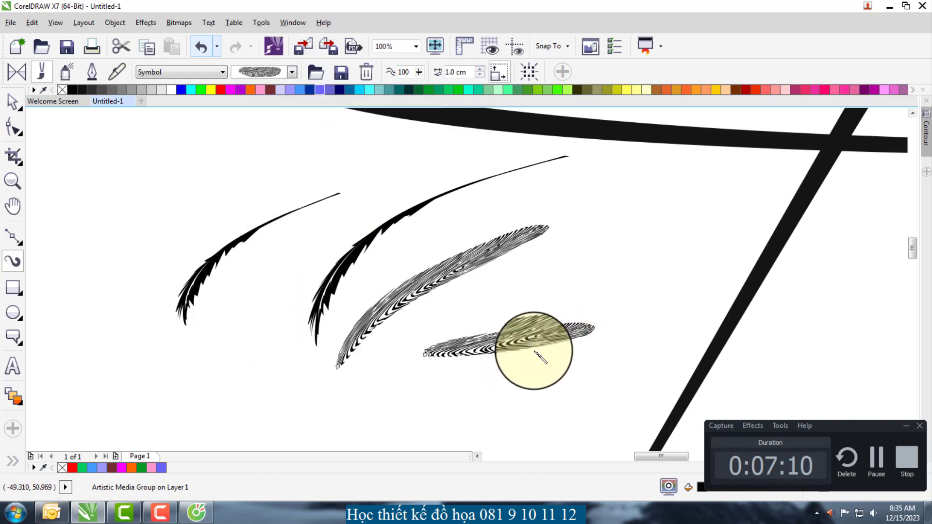
pyautogui.scroll(2, 535, 351)
pyautogui.scroll(-3, 500, 258)
pyautogui.moveTo(372, 318); pyautogui.dragTo(388, 382)
pyautogui.scroll(2, 381, 365)
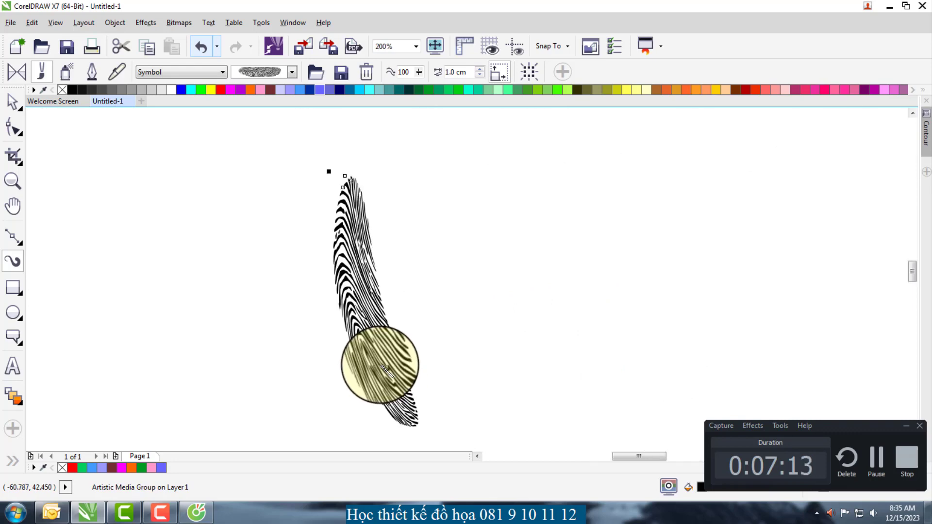
pyautogui.scroll(2, 386, 371)
# Step: Apply the concentric wood-ring brush to the near-vertical fingerprint stroke, and draw a horizontal ring stroke beside it
pyautogui.click(264, 74)
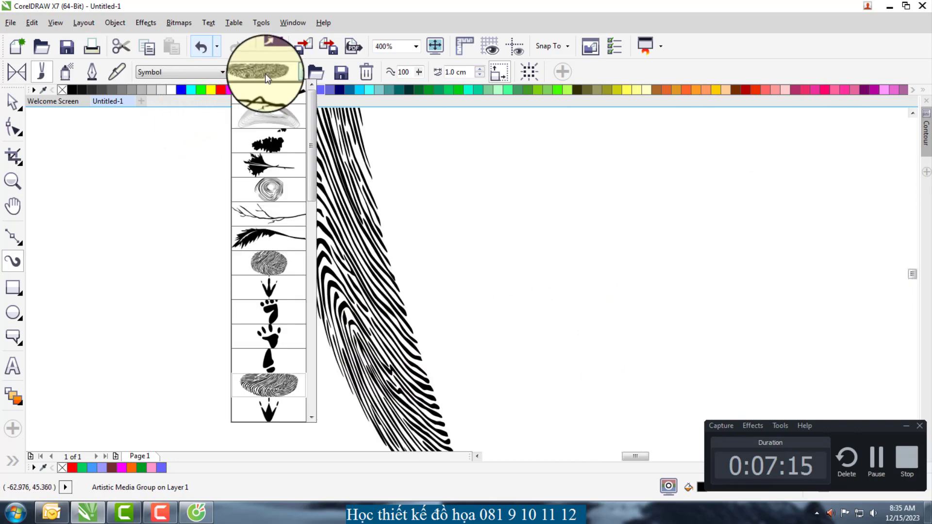
pyautogui.click(272, 179)
pyautogui.moveTo(461, 246); pyautogui.dragTo(682, 240)
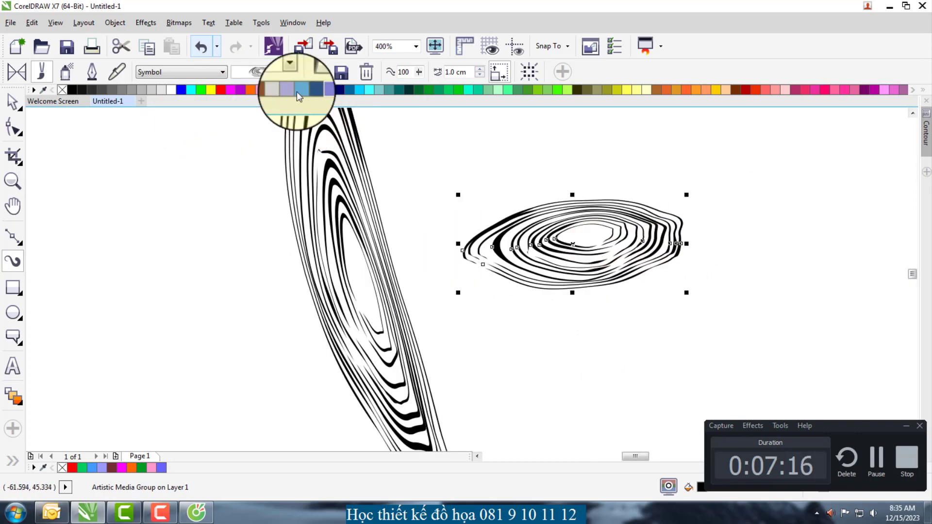
pyautogui.click(291, 73)
# Step: Delete the near-vertical ring stroke, and move and enlarge the horizontal one to a stroke width of about 3.3 cm
pyautogui.click(13, 98)
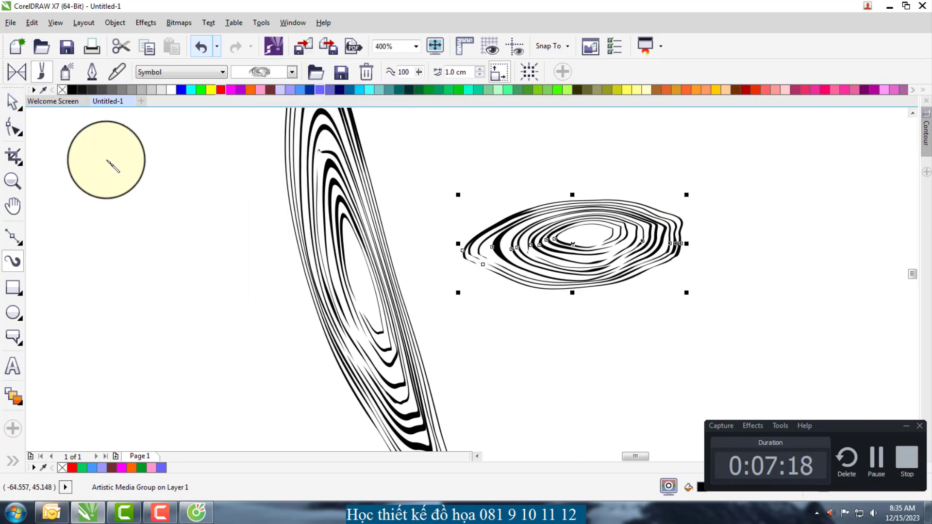
pyautogui.scroll(-2, 364, 232)
pyautogui.click(12, 102)
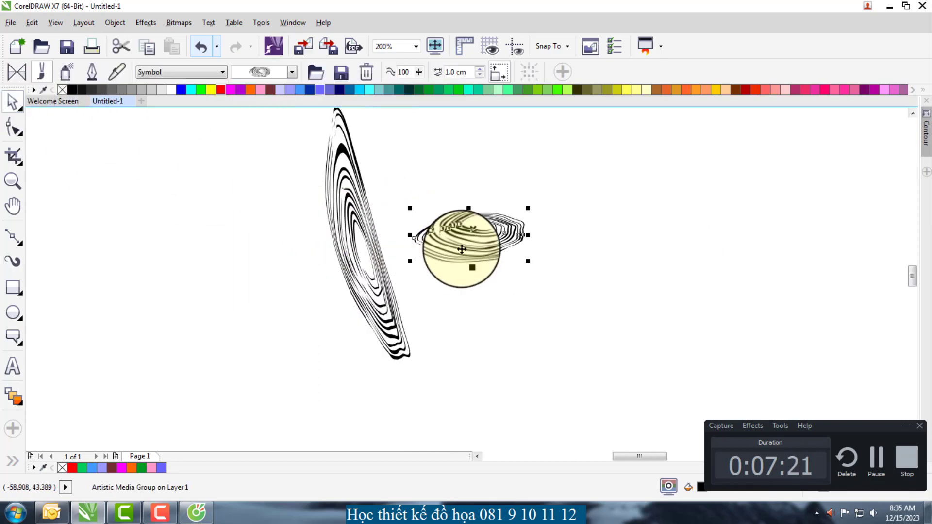
pyautogui.moveTo(461, 249)
pyautogui.mouseDown()
pyautogui.moveTo(484, 269)
pyautogui.moveTo(379, 249)
pyautogui.mouseUp()
pyautogui.click(367, 208)
pyautogui.press('Delete')
pyautogui.moveTo(457, 285); pyautogui.dragTo(585, 337)
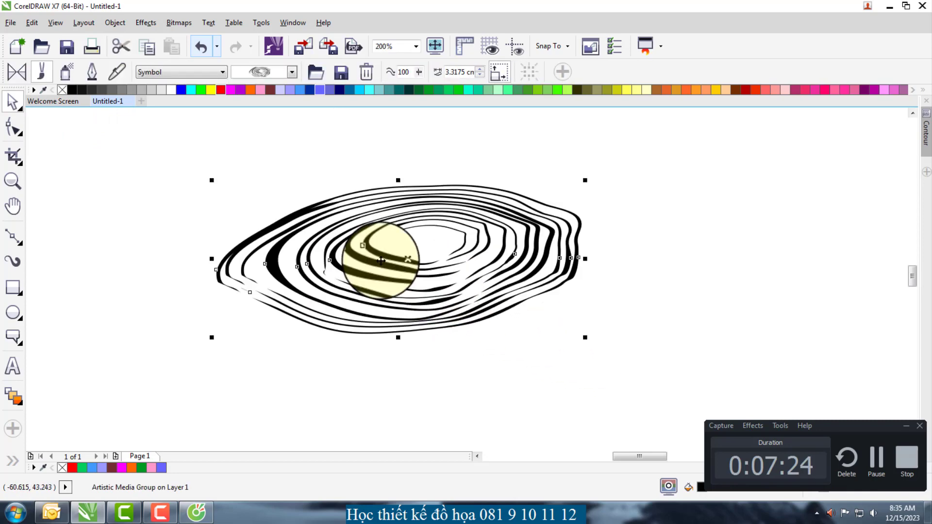
# Step: Recolour the wood-ring stroke red, then change it to brown
pyautogui.click(222, 87)
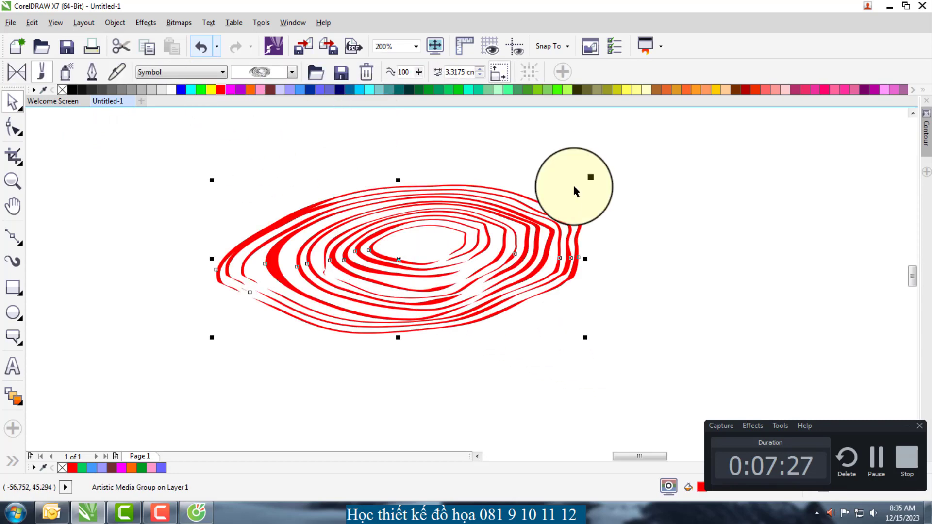
pyautogui.click(657, 89)
pyautogui.click(176, 235)
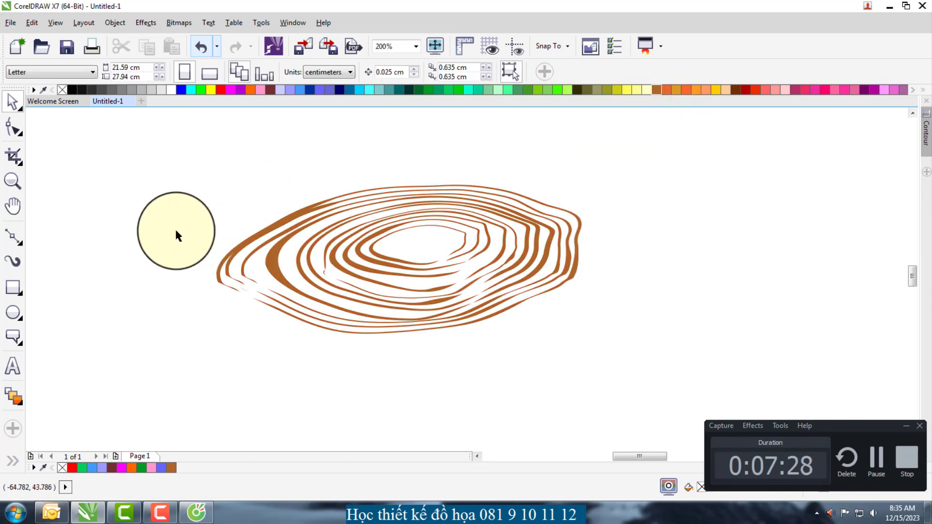
# Step: Draw an ellipse about 9.4 × 4.4 cm around the wood rings, filled golden orange and placed behind them
pyautogui.click(13, 312)
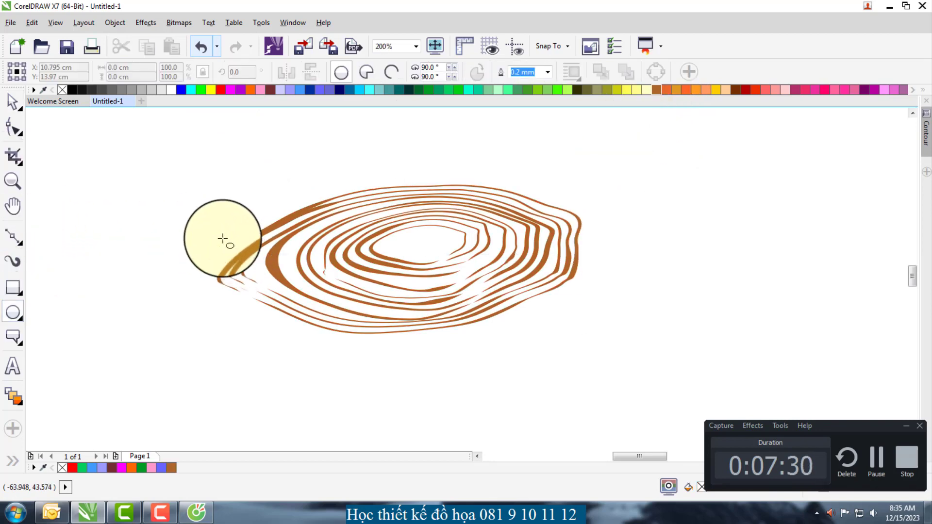
pyautogui.moveTo(202, 160); pyautogui.dragTo(616, 355)
pyautogui.press('space')
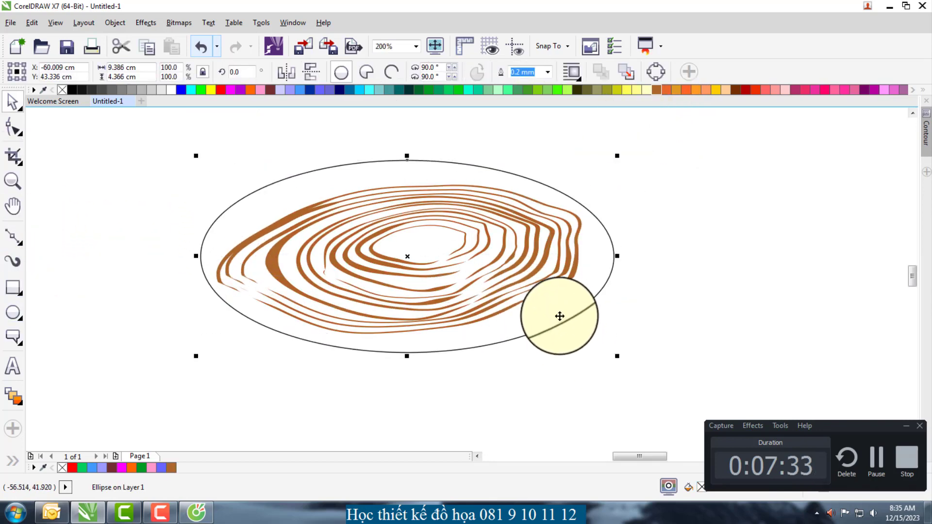
pyautogui.click(678, 90)
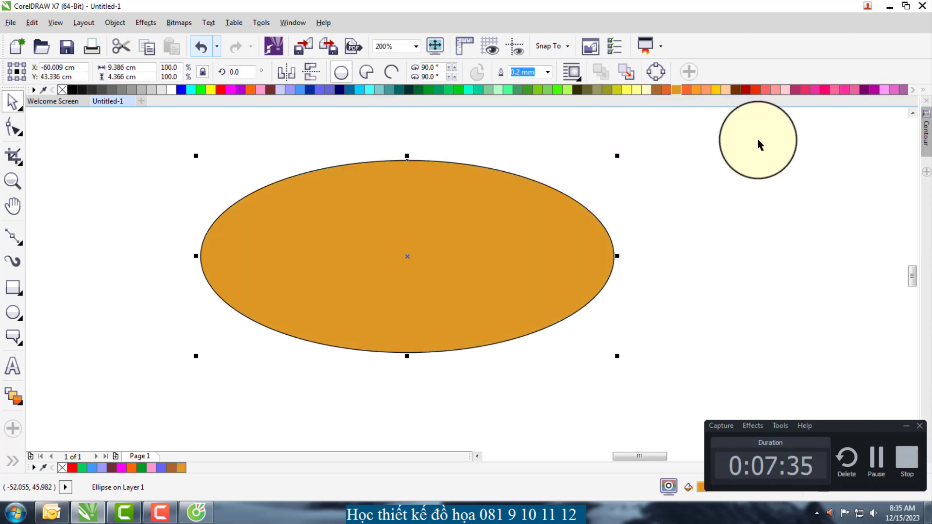
pyautogui.hotkey('shift', 'pagedown')
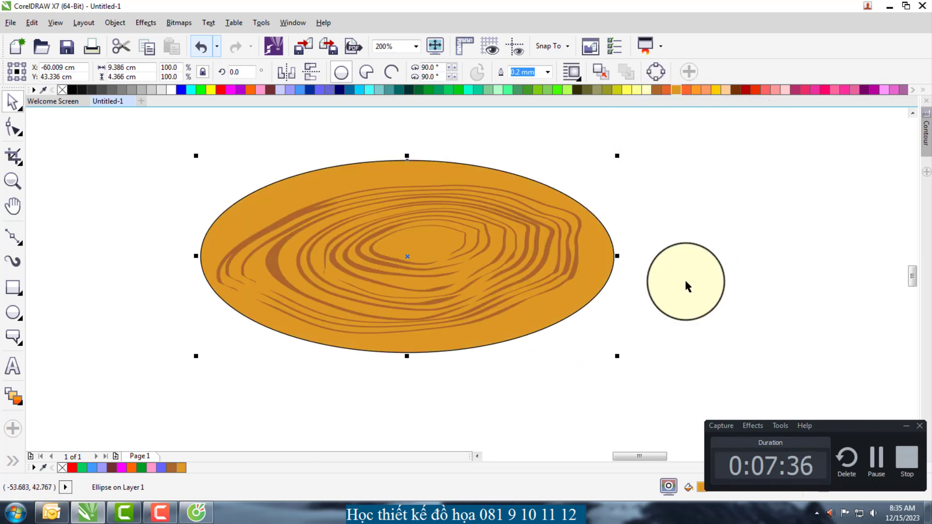
# Step: Swap the two colours, filling the ellipse brown and the wood rings golden orange
pyautogui.click(572, 264)
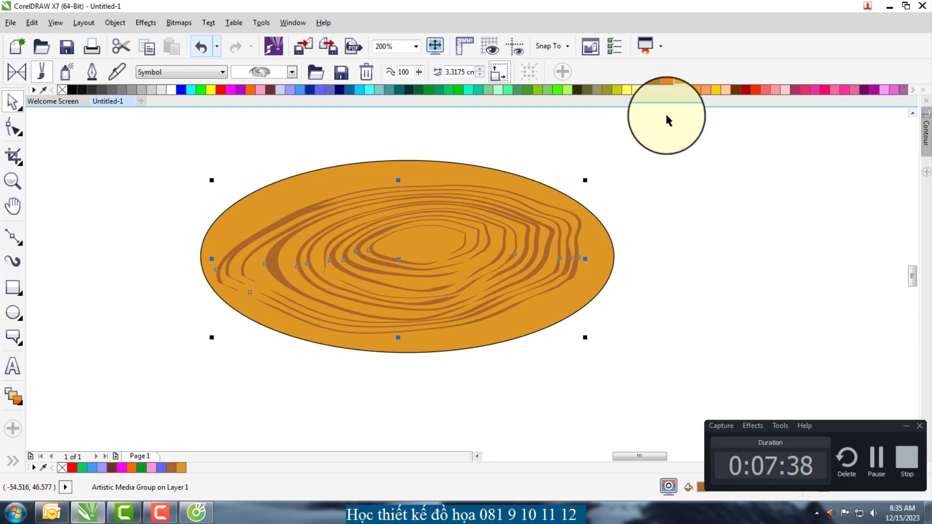
pyautogui.click(607, 265)
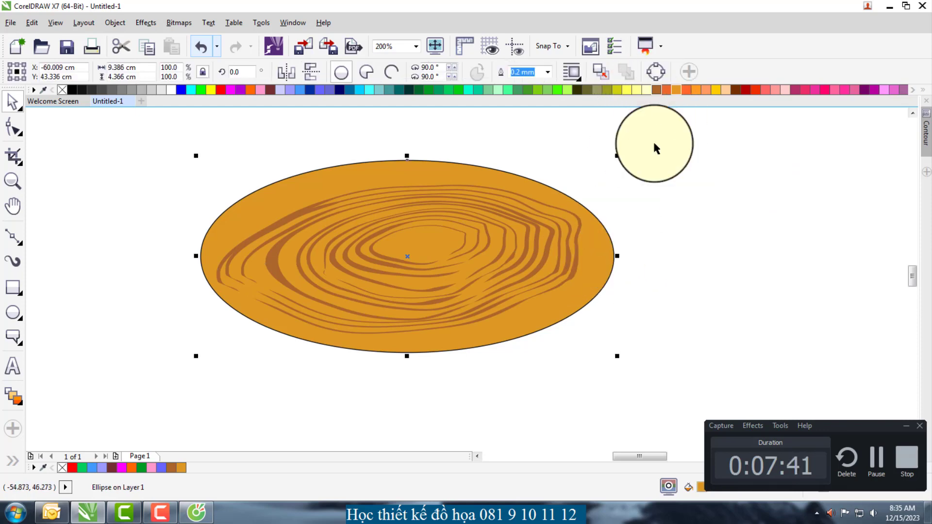
pyautogui.click(656, 89)
pyautogui.click(569, 223)
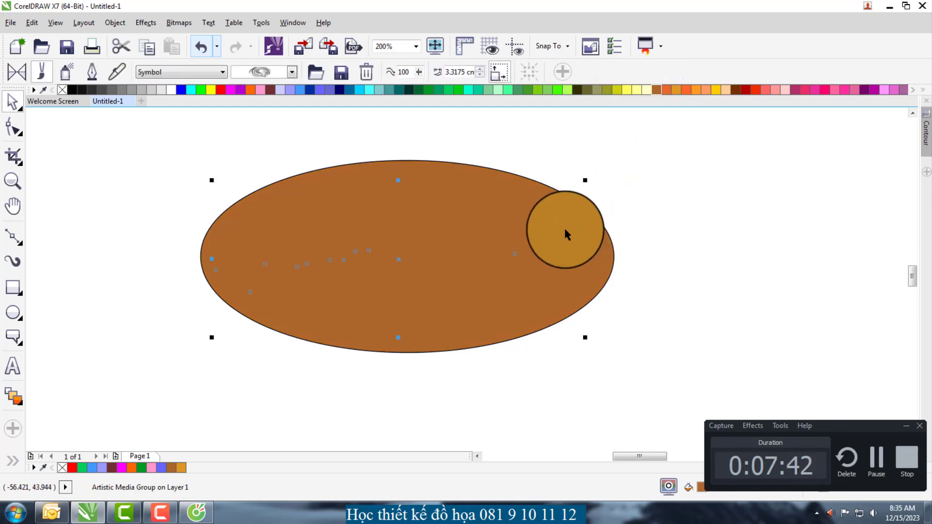
pyautogui.click(673, 90)
# Step: Enlarge the wood rings over the ellipse to a stroke width of about 3.95 cm and recolour them dark brown, #5C3A18
pyautogui.moveTo(594, 345); pyautogui.dragTo(588, 349)
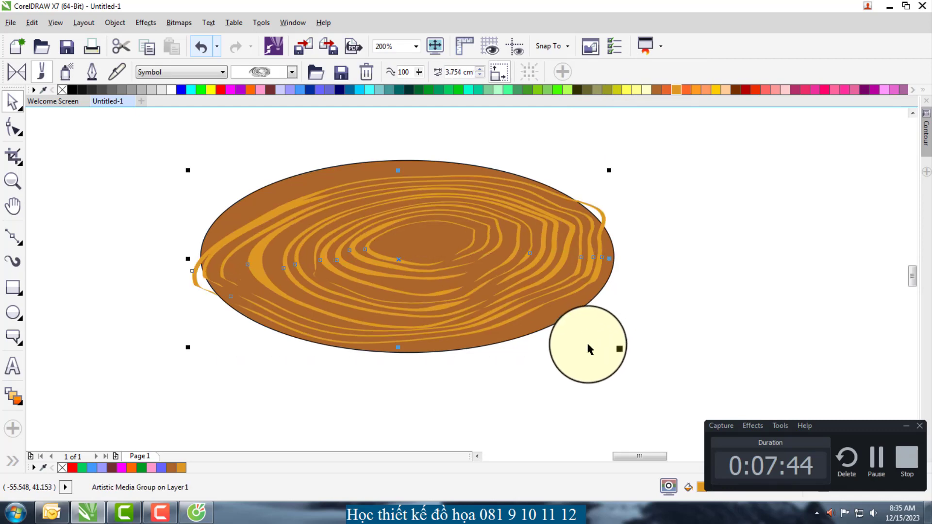
pyautogui.moveTo(396, 346); pyautogui.dragTo(408, 357)
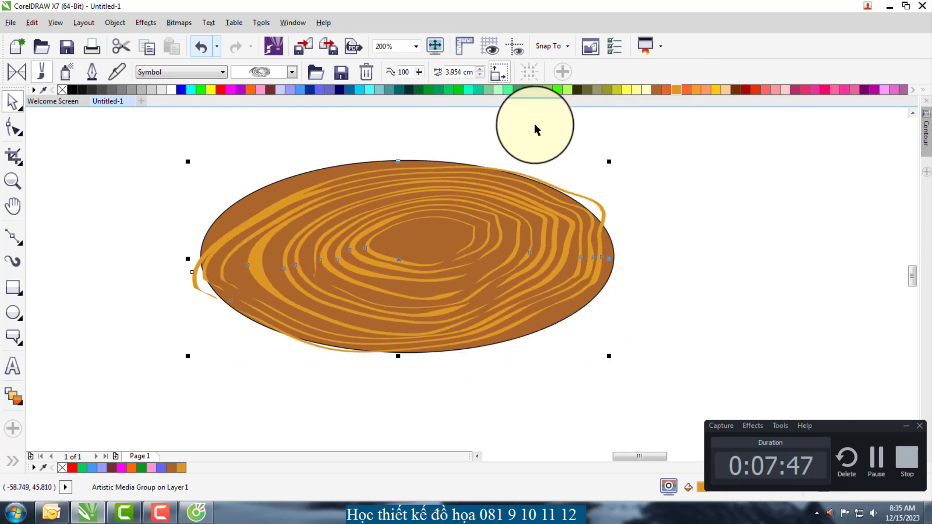
pyautogui.click(655, 90)
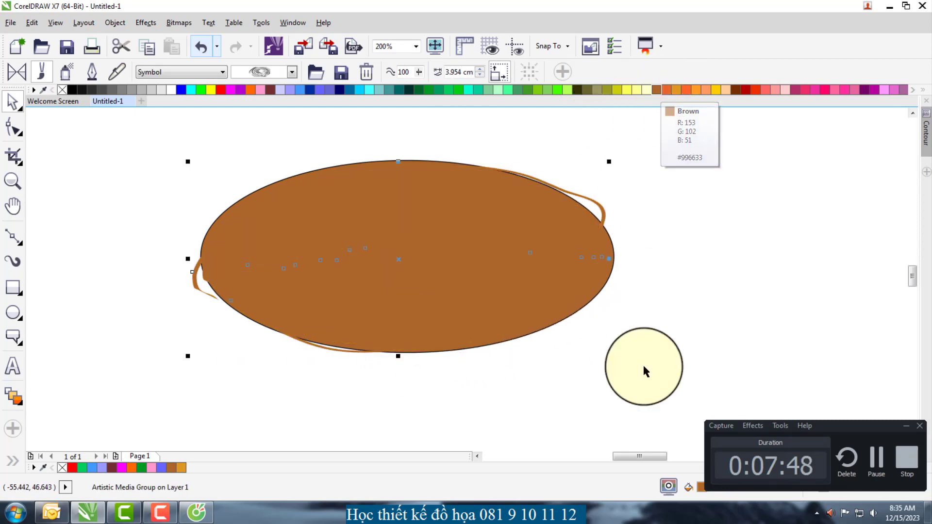
pyautogui.doubleClick(701, 488)
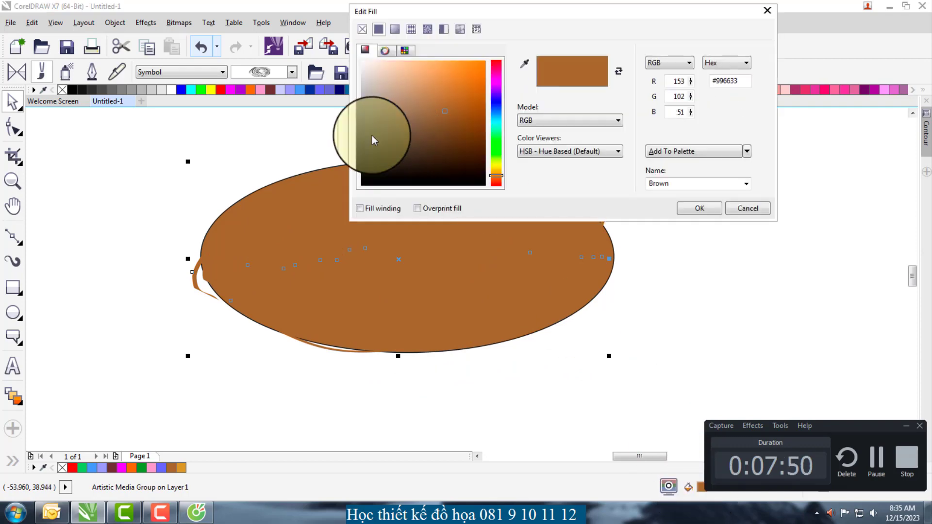
pyautogui.click(447, 140)
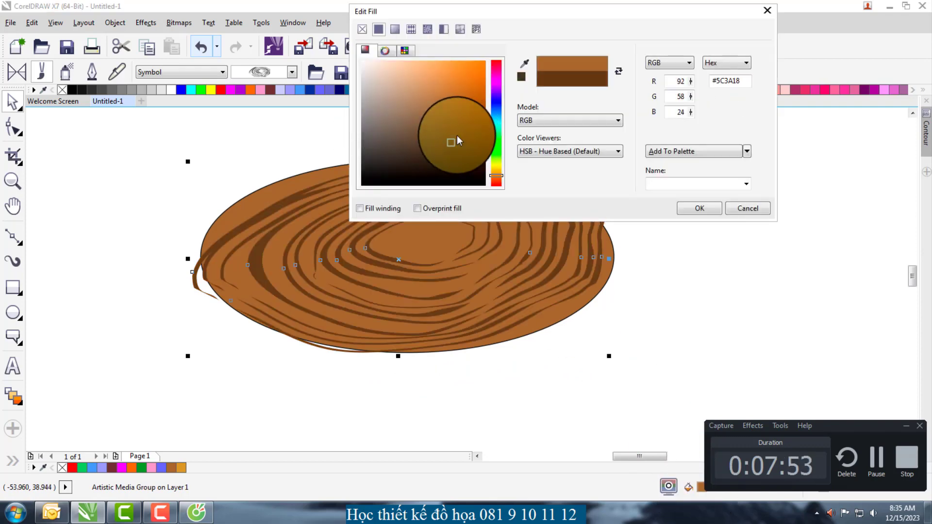
pyautogui.click(697, 207)
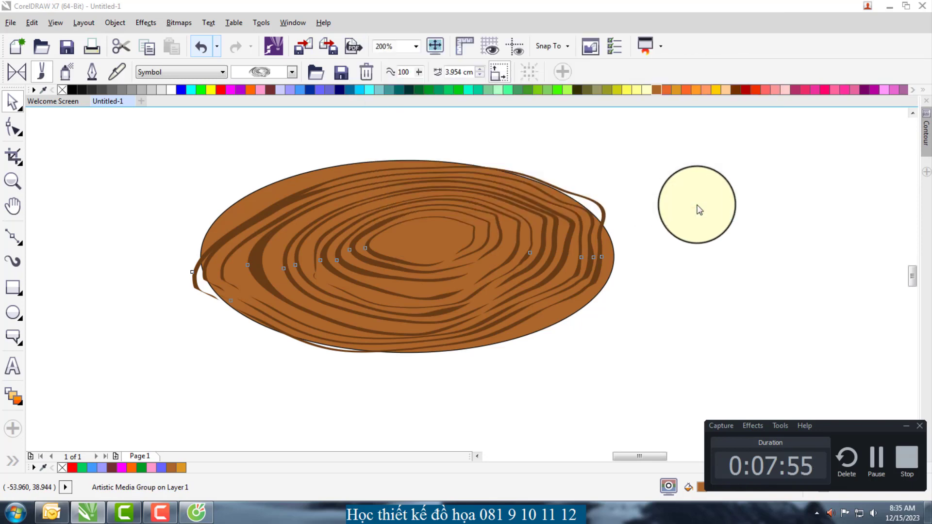
pyautogui.click(646, 220)
# Step: Spray two strokes with the reddish Brush Strokes pattern, a short one above the ellipse and a long one beneath it
pyautogui.click(455, 264)
pyautogui.scroll(-1, 395, 291)
pyautogui.click(255, 233)
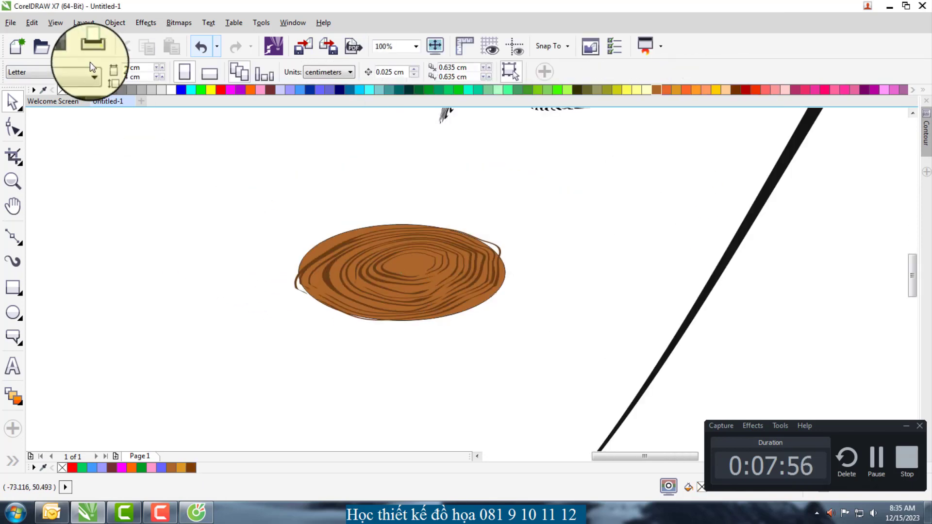
pyautogui.click(17, 256)
pyautogui.click(67, 72)
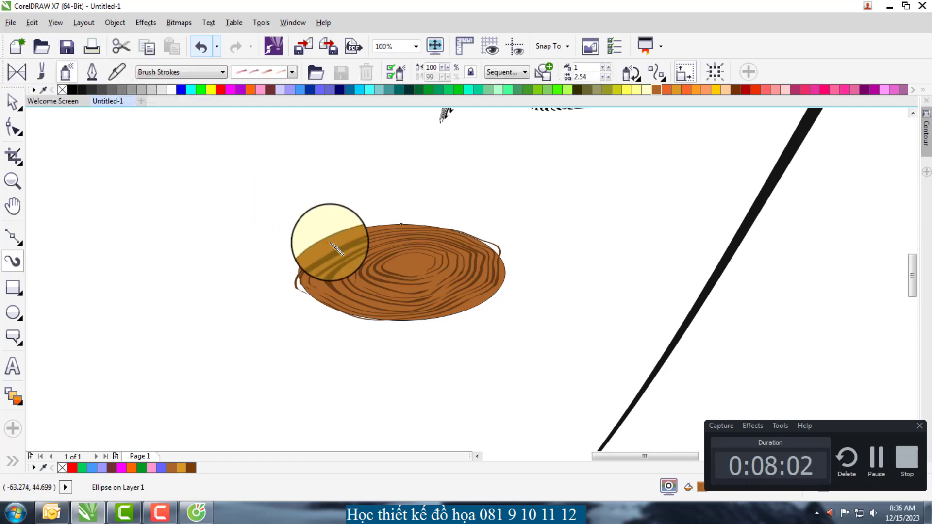
pyautogui.moveTo(228, 214); pyautogui.dragTo(331, 214)
pyautogui.moveTo(232, 333); pyautogui.dragTo(520, 313)
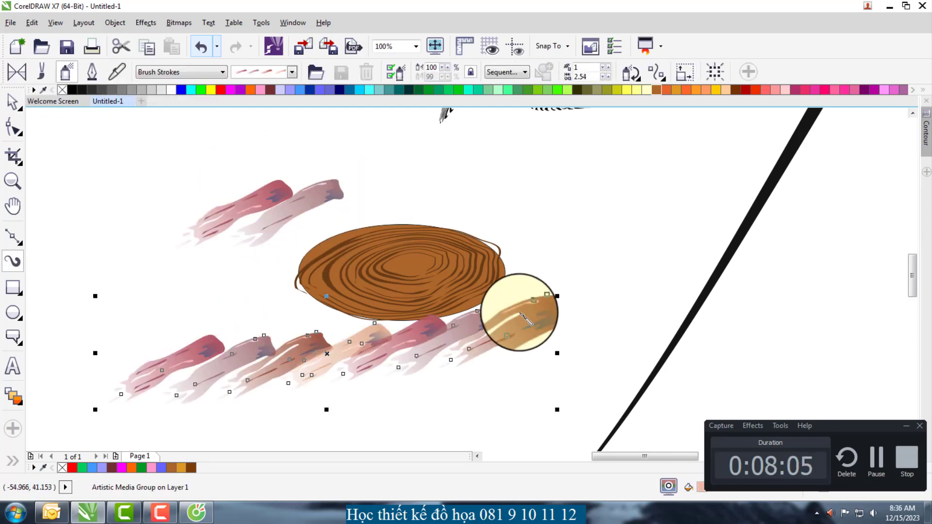
# Step: Change the long lower spray to the green foliage pattern and spray a matching foliage stroke above the ellipse
pyautogui.click(253, 72)
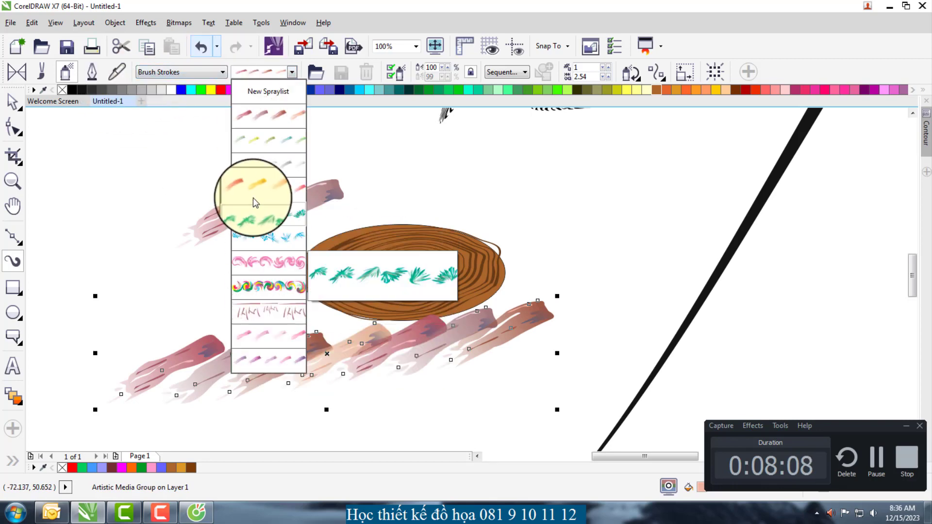
pyautogui.click(246, 219)
pyautogui.moveTo(173, 177); pyautogui.dragTo(512, 197)
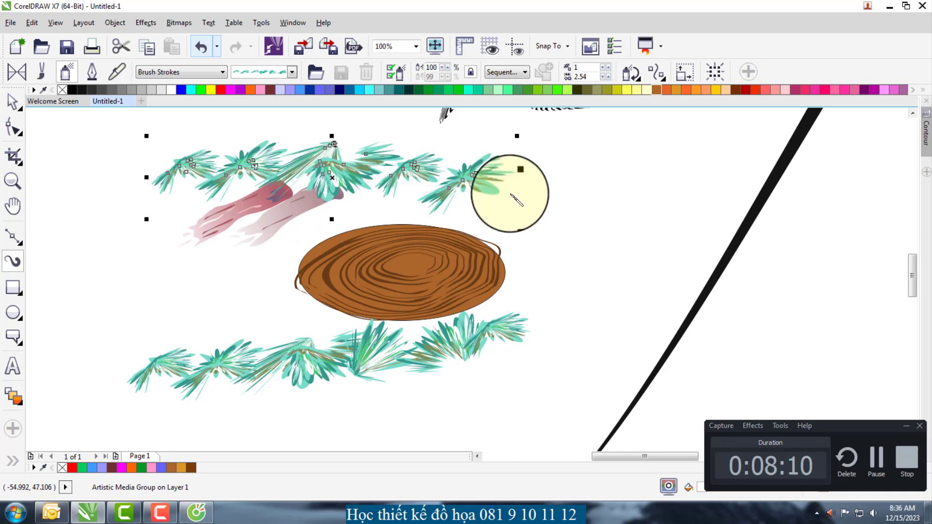
# Step: Choose the Mosaic spray category and spray another green foliage stroke across the left half of the ellipse
pyautogui.click(247, 75)
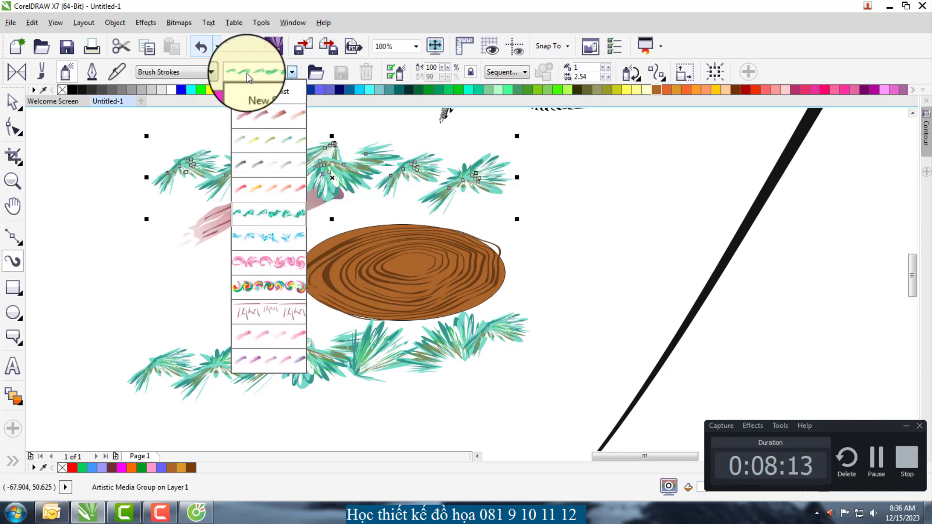
pyautogui.click(211, 72)
pyautogui.click(211, 71)
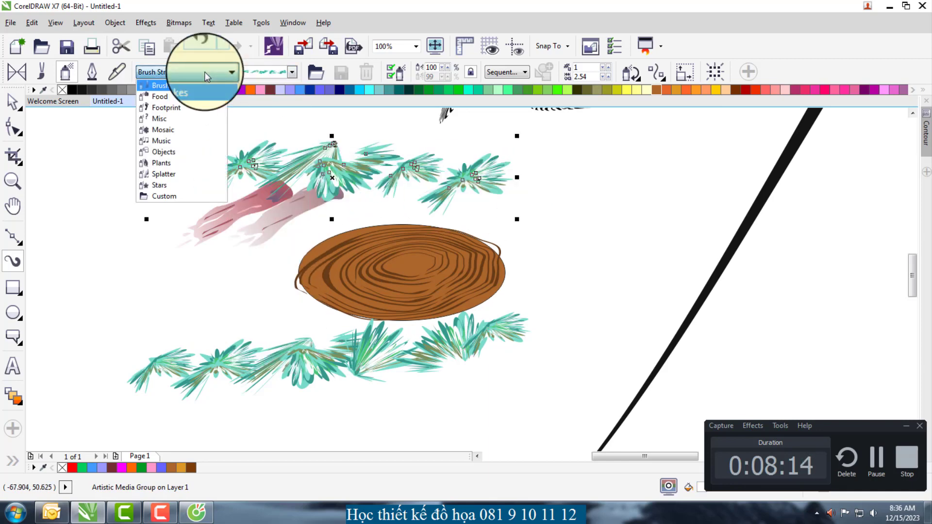
pyautogui.click(170, 130)
pyautogui.moveTo(154, 305); pyautogui.dragTo(434, 292)
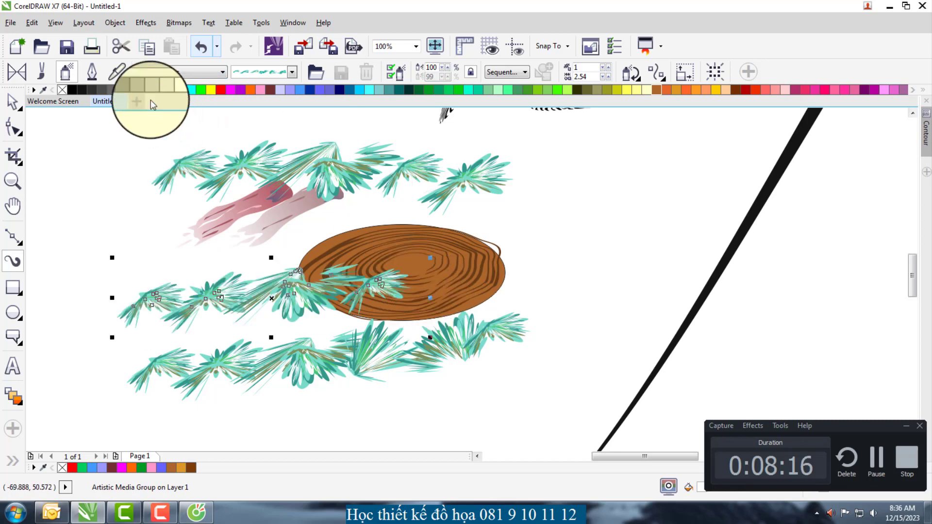
# Step: Draw two 1.0 cm pressure strokes to the right of the ellipse and two 1.0 cm calligraphic strokes at 45° around its left side
pyautogui.click(117, 71)
pyautogui.moveTo(533, 266); pyautogui.dragTo(724, 140)
pyautogui.moveTo(443, 392); pyautogui.dragTo(616, 327)
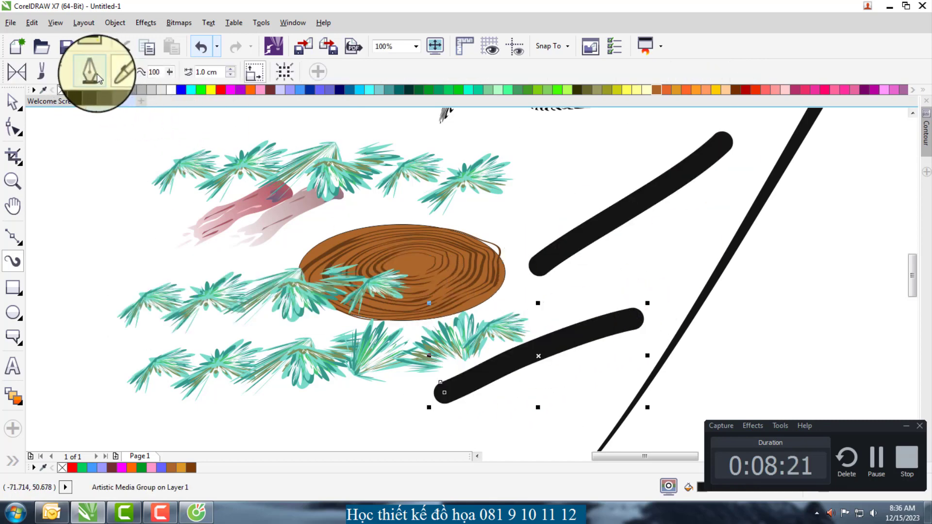
pyautogui.click(91, 72)
pyautogui.moveTo(85, 212); pyautogui.dragTo(297, 253)
pyautogui.moveTo(104, 388); pyautogui.dragTo(356, 318)
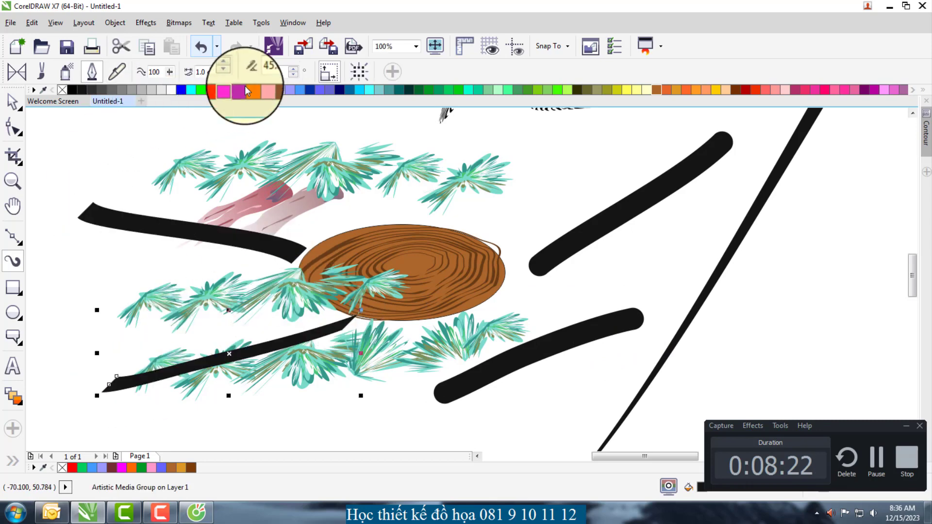
# Step: Delete all the drawn objects, including the long tapered stroke left beside the page
pyautogui.press('space')
pyautogui.scroll(-3, 309, 155)
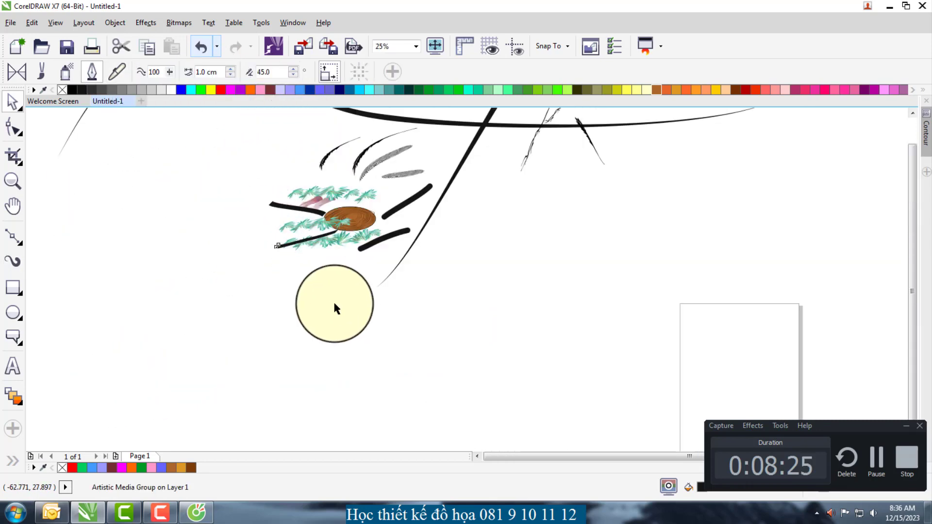
pyautogui.scroll(-2, 333, 301)
pyautogui.hotkey('ctrl', 'a')
pyautogui.press('Delete')
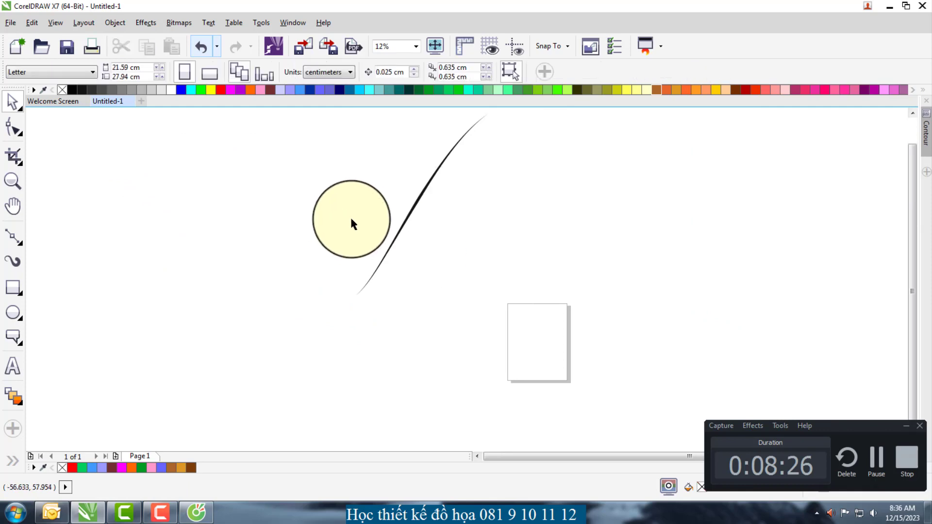
pyautogui.scroll(-3, 398, 271)
pyautogui.moveTo(250, 197); pyautogui.dragTo(463, 307)
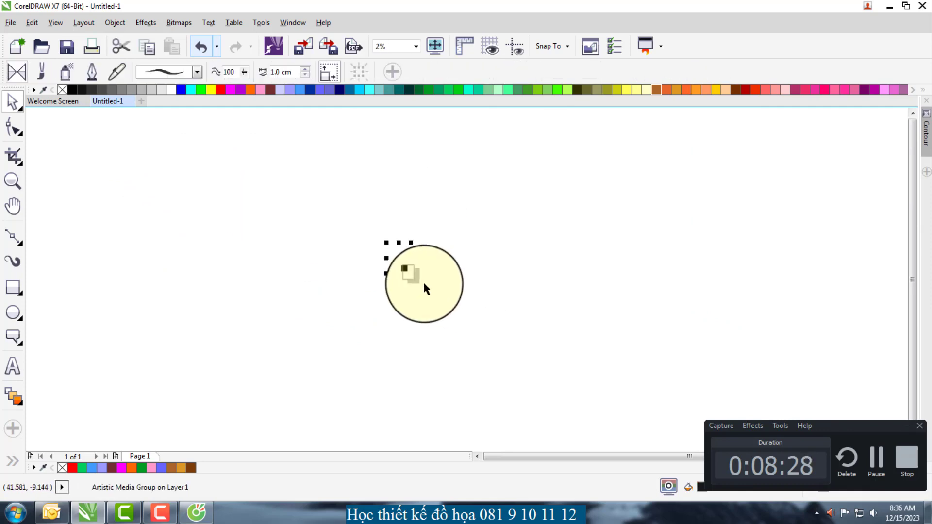
pyautogui.press('Delete')
pyautogui.scroll(3, 394, 269)
pyautogui.scroll(5, 479, 196)
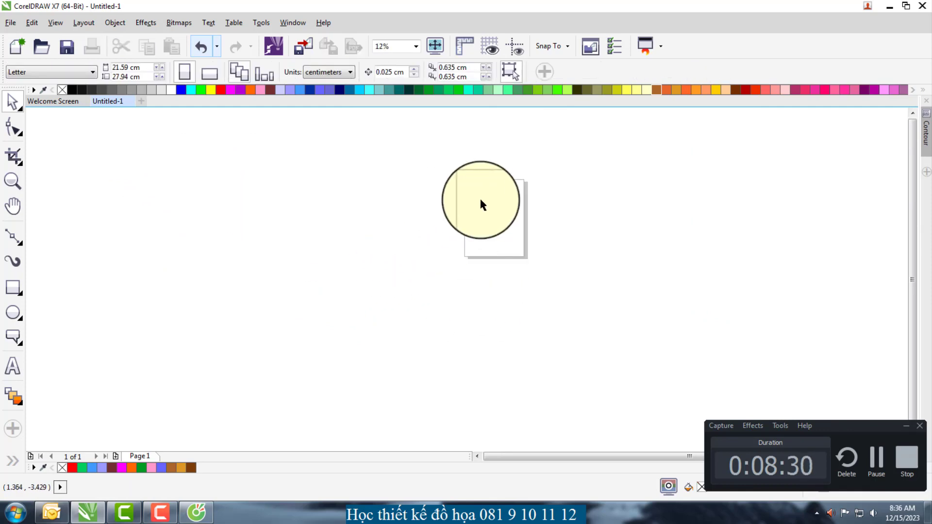
pyautogui.scroll(-2, 433, 275)
pyautogui.moveTo(433, 270); pyautogui.dragTo(442, 298)
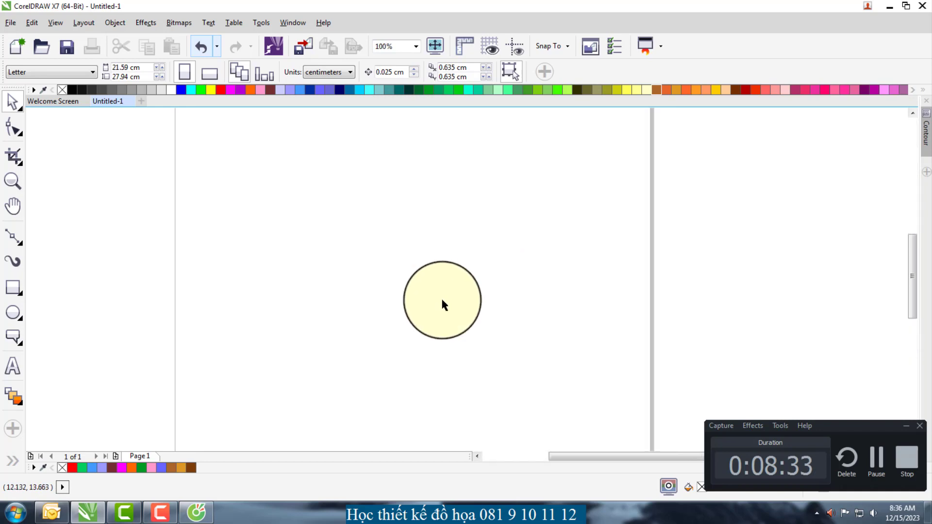
pyautogui.scroll(1, 444, 300)
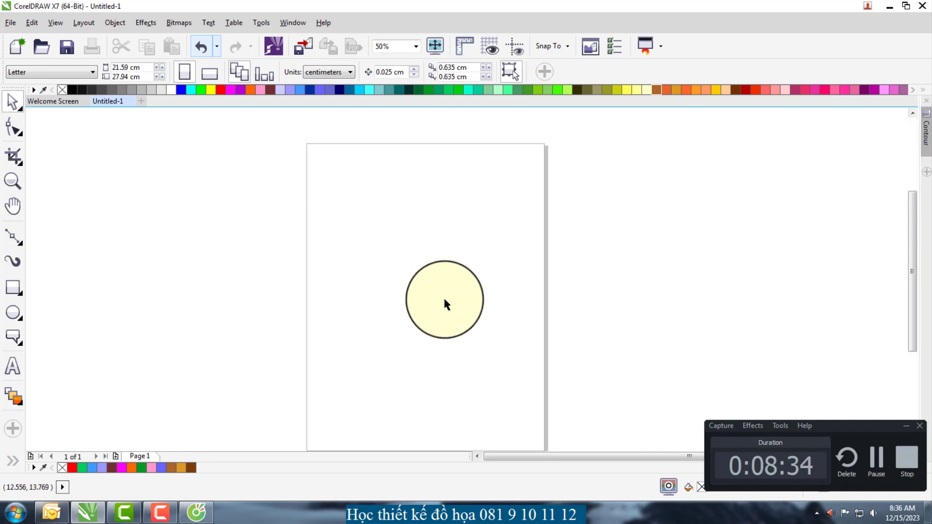
pyautogui.scroll(-1, 443, 297)
# Step: Examine the tools offered in the curve, crop and shape tool groups
pyautogui.moveTo(443, 297); pyautogui.dragTo(5, 249)
pyautogui.click(13, 239)
pyautogui.click(4, 262)
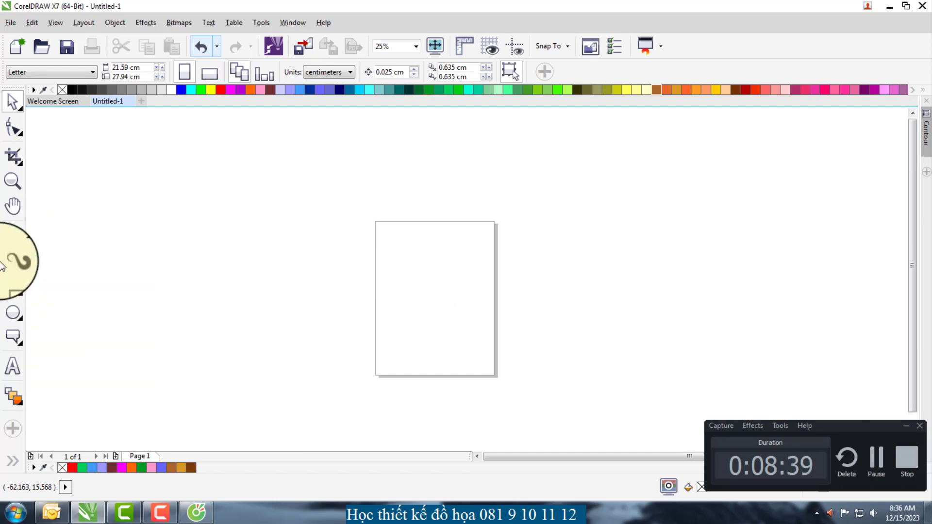
pyautogui.click(12, 238)
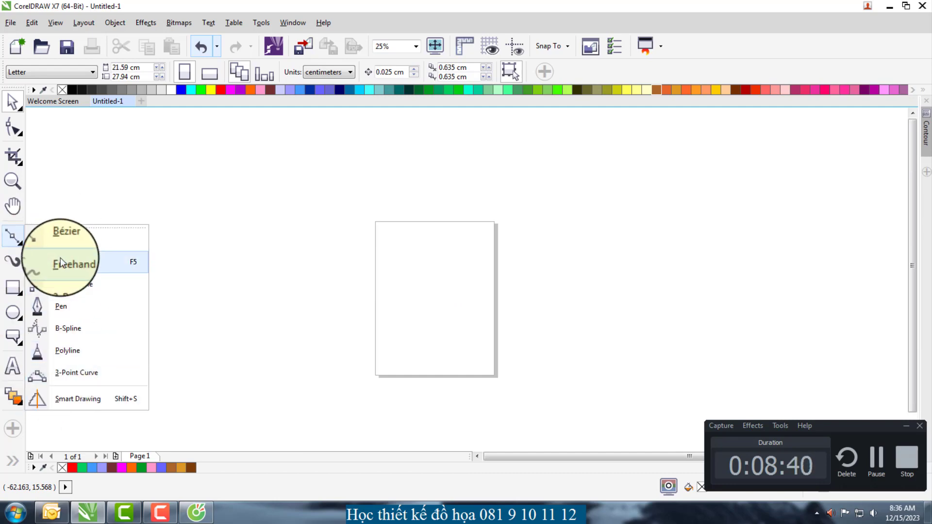
pyautogui.click(18, 211)
pyautogui.click(15, 168)
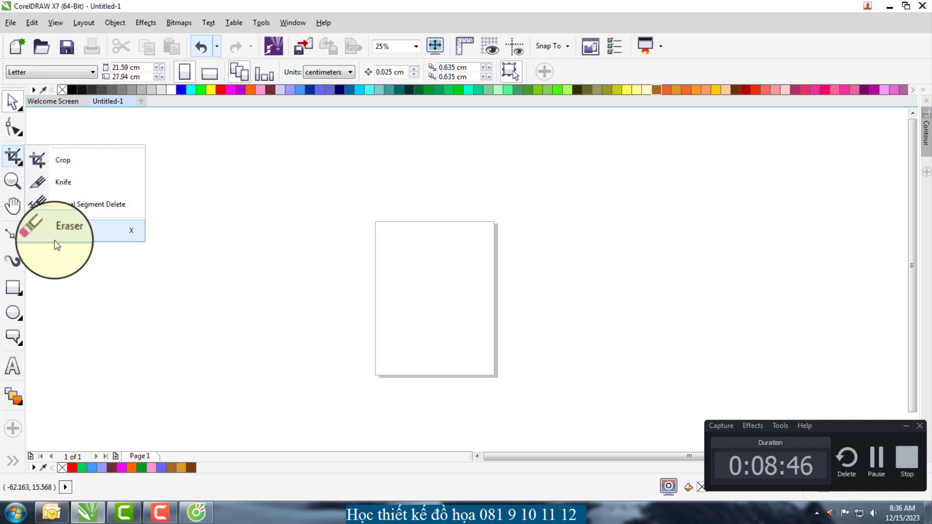
pyautogui.click(13, 130)
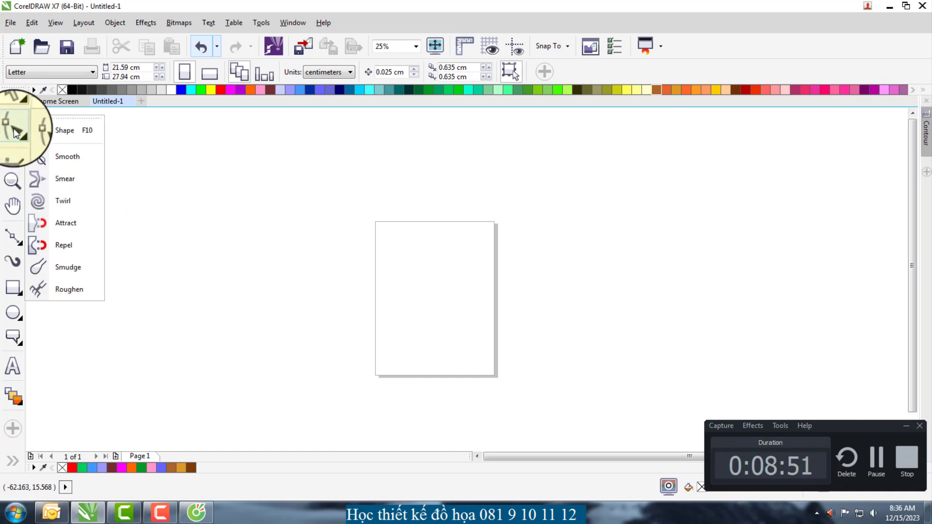
pyautogui.click(194, 198)
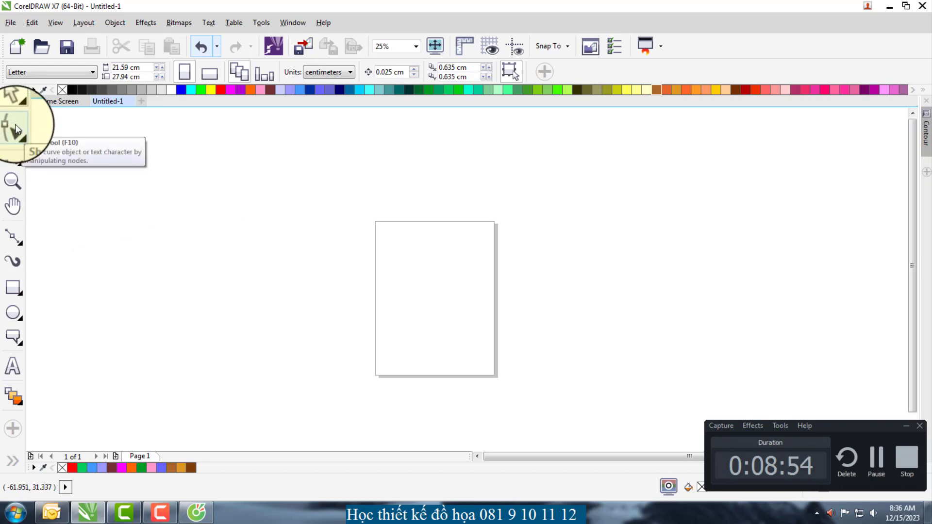
pyautogui.click(10, 186)
pyautogui.rightClick(402, 260)
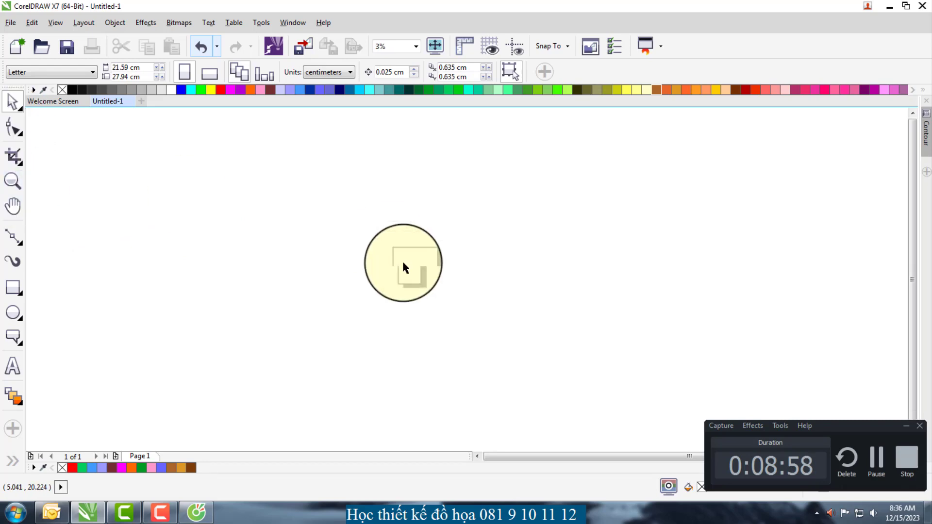
# Step: Draw an arching Bézier curve that starts left of the page and hooks back inside its upper part
pyautogui.click(15, 236)
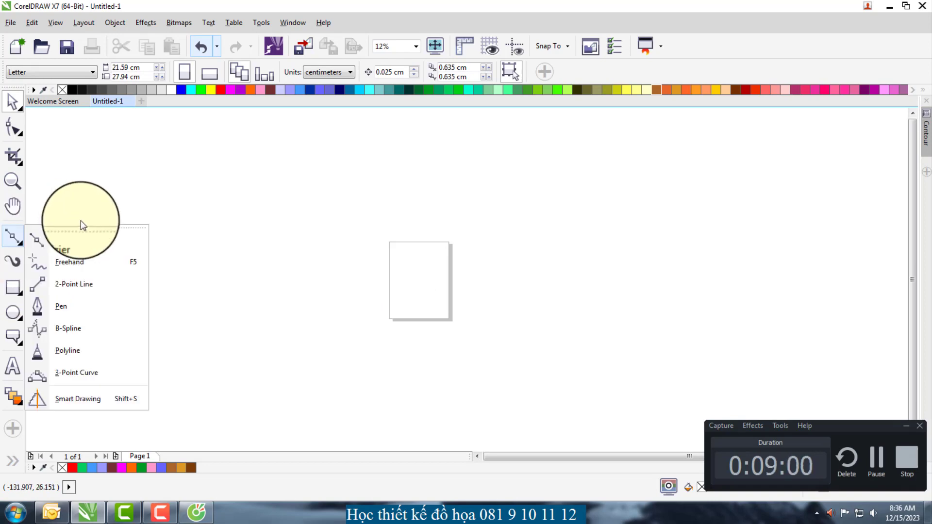
pyautogui.click(61, 281)
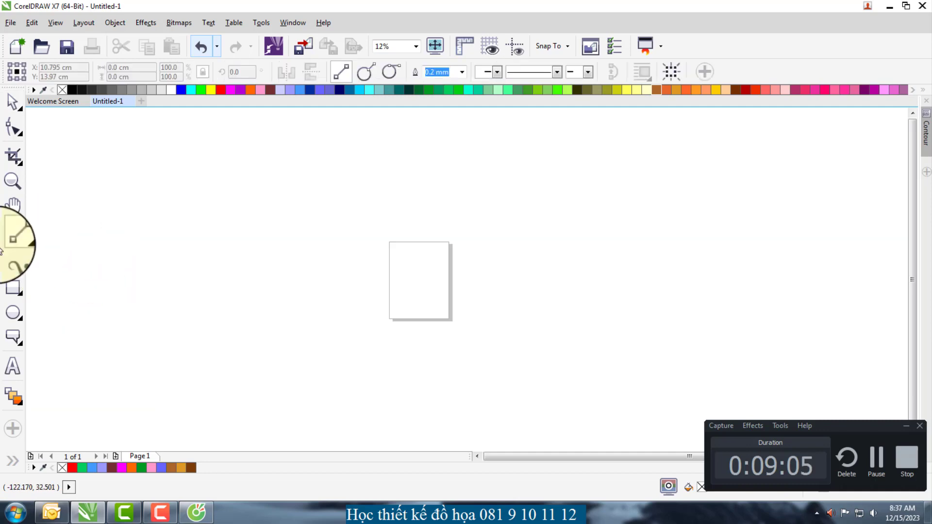
pyautogui.click(16, 237)
pyautogui.click(69, 239)
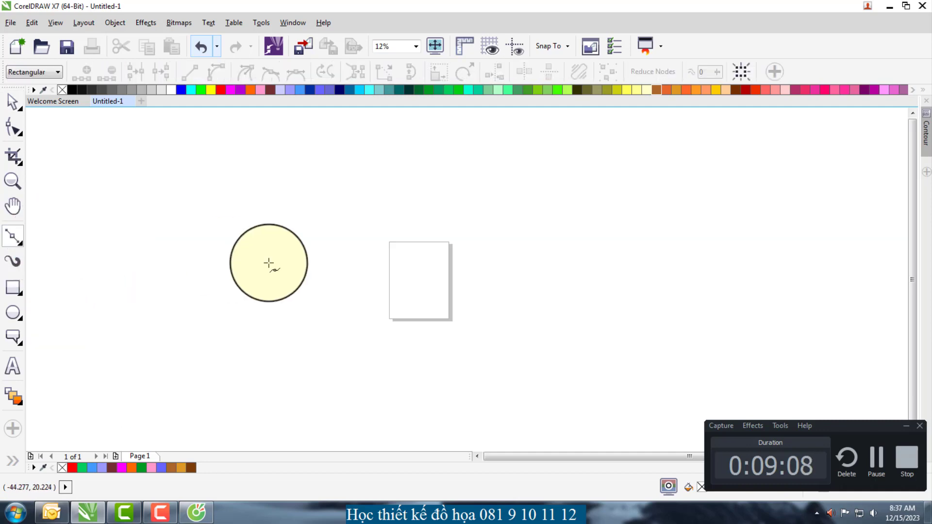
pyautogui.click(13, 237)
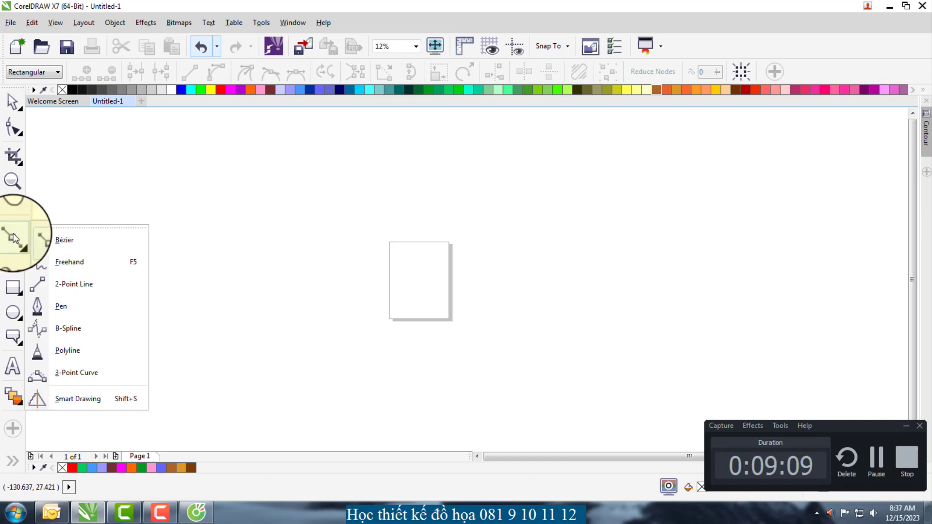
pyautogui.click(67, 241)
pyautogui.scroll(2, 353, 238)
pyautogui.moveTo(353, 239); pyautogui.dragTo(435, 229)
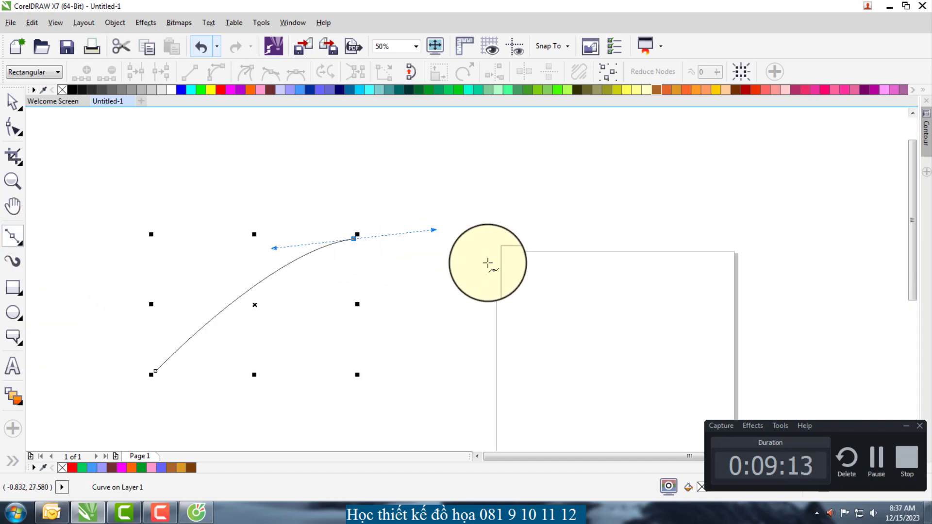
pyautogui.moveTo(495, 277)
pyautogui.mouseDown()
pyautogui.moveTo(548, 317)
pyautogui.moveTo(459, 371)
pyautogui.mouseUp()
pyautogui.scroll(-1, 461, 313)
pyautogui.press('space')
pyautogui.click(152, 289)
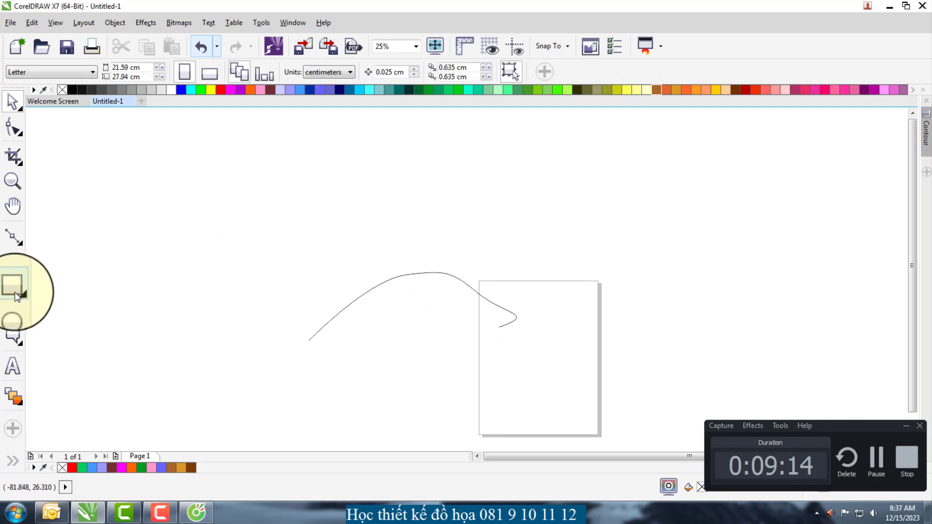
# Step: Draw a wide rectangle about 63.9 by 14.2 cm and place it just above the page
pyautogui.click(16, 287)
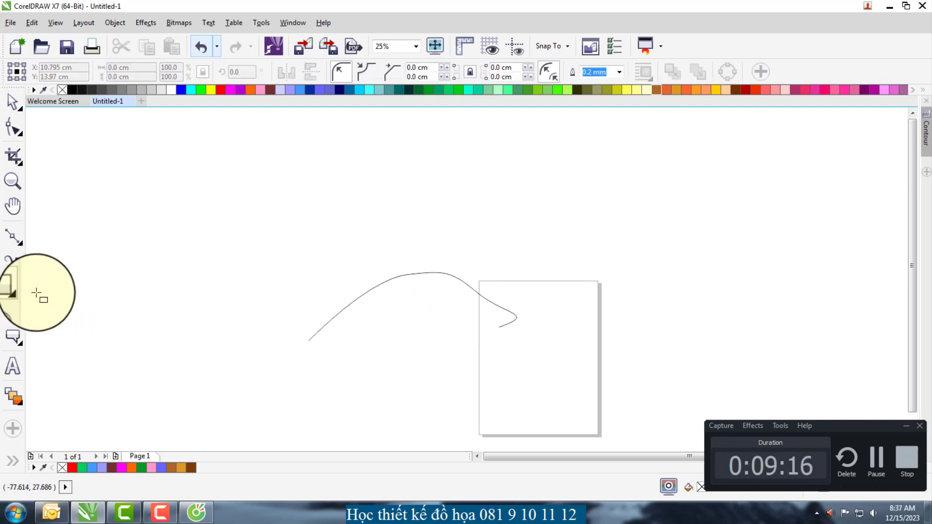
pyautogui.moveTo(110, 194); pyautogui.dragTo(462, 270)
pyautogui.press('space')
pyautogui.moveTo(293, 246); pyautogui.dragTo(450, 225)
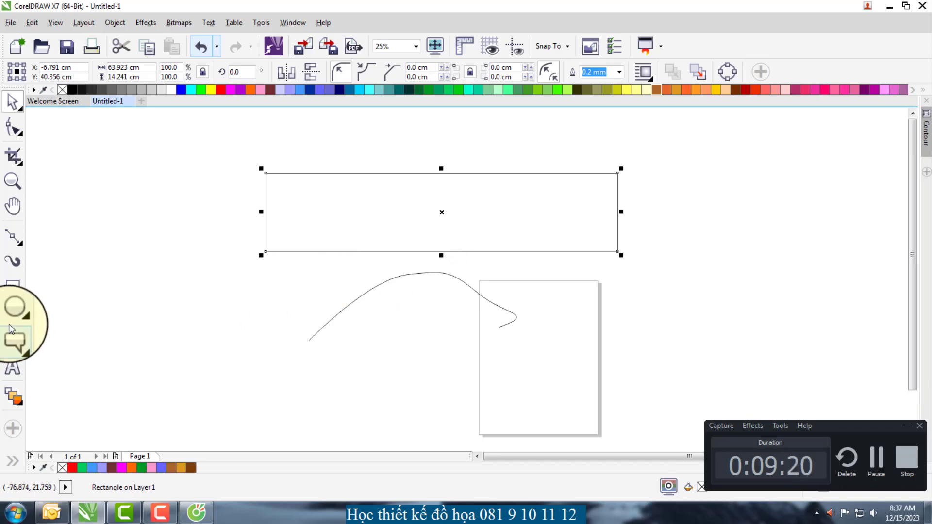
pyautogui.click(324, 228)
pyautogui.click(240, 275)
# Step: Draw a rectangle about 197 by 102 cm around the page and existing objects, and move it downward
pyautogui.click(18, 286)
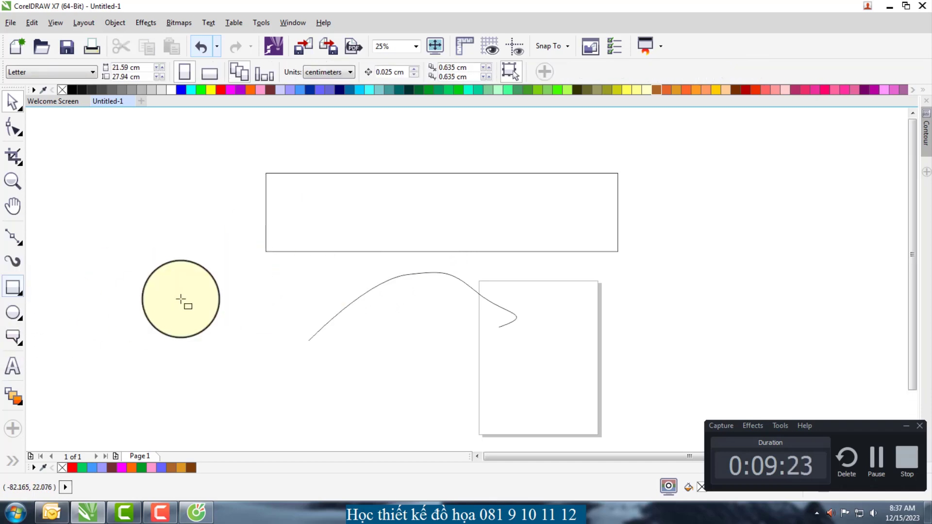
pyautogui.scroll(-2, 363, 242)
pyautogui.moveTo(283, 183); pyautogui.dragTo(553, 323)
pyautogui.press('space')
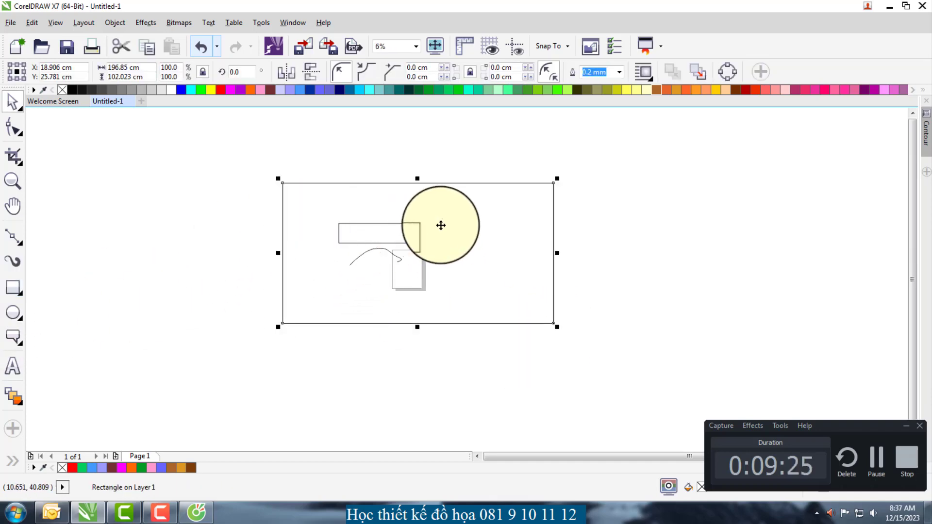
pyautogui.moveTo(441, 227); pyautogui.dragTo(459, 321)
# Step: Delete the smaller rectangle and the curve, then reshape the remaining rectangle to about 68 by 142 cm beside the page
pyautogui.moveTo(264, 194); pyautogui.dragTo(444, 270)
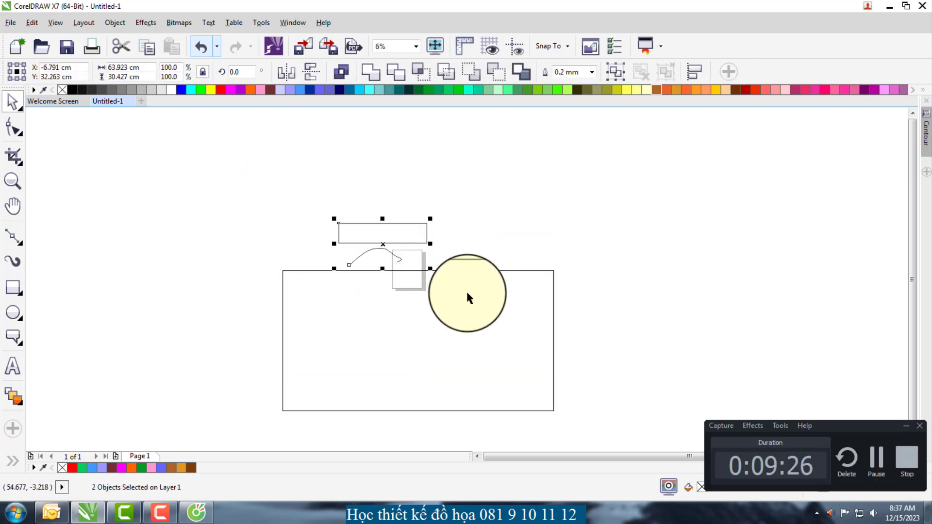
pyautogui.press('Delete')
pyautogui.moveTo(398, 346); pyautogui.dragTo(400, 275)
pyautogui.moveTo(557, 269); pyautogui.dragTo(380, 287)
pyautogui.moveTo(329, 344); pyautogui.dragTo(330, 398)
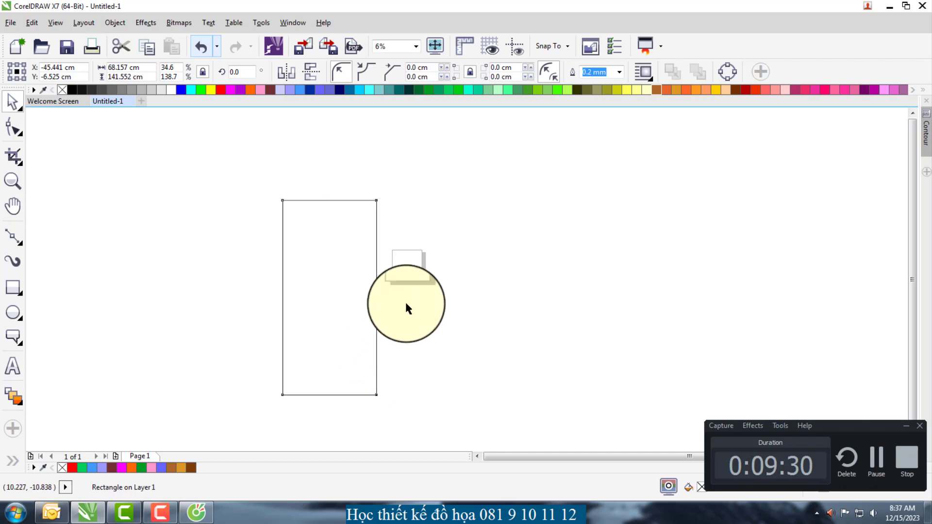
pyautogui.click(159, 320)
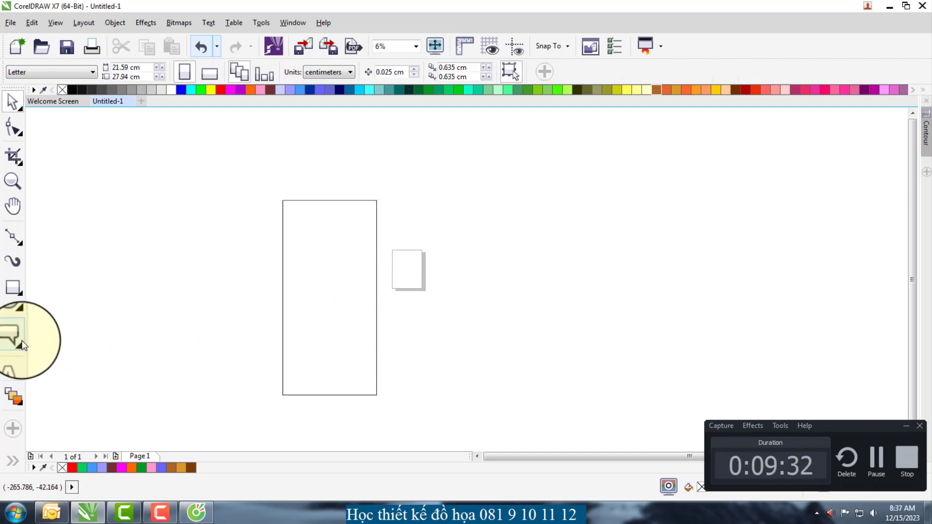
# Step: Examine the interactive effects tool group, try activating the Extrude tool, and return to the Pick tool
pyautogui.click(19, 405)
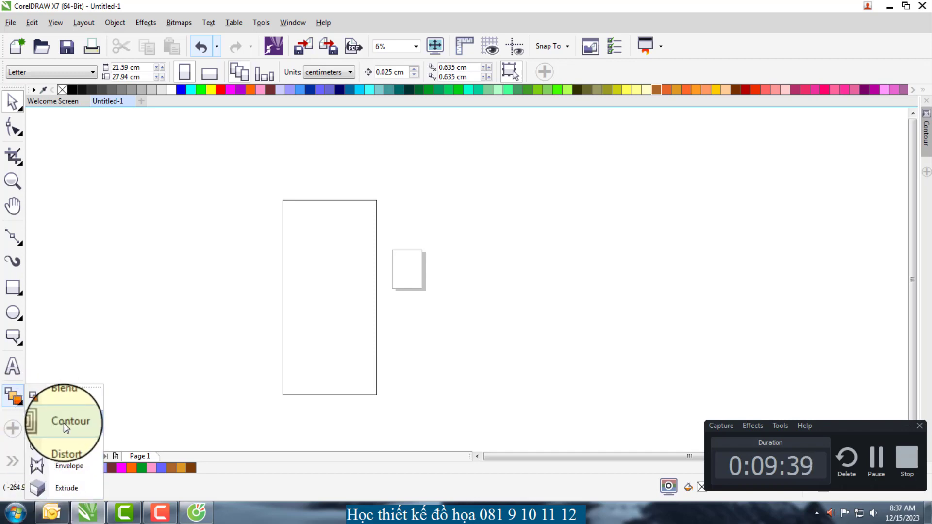
pyautogui.click(50, 482)
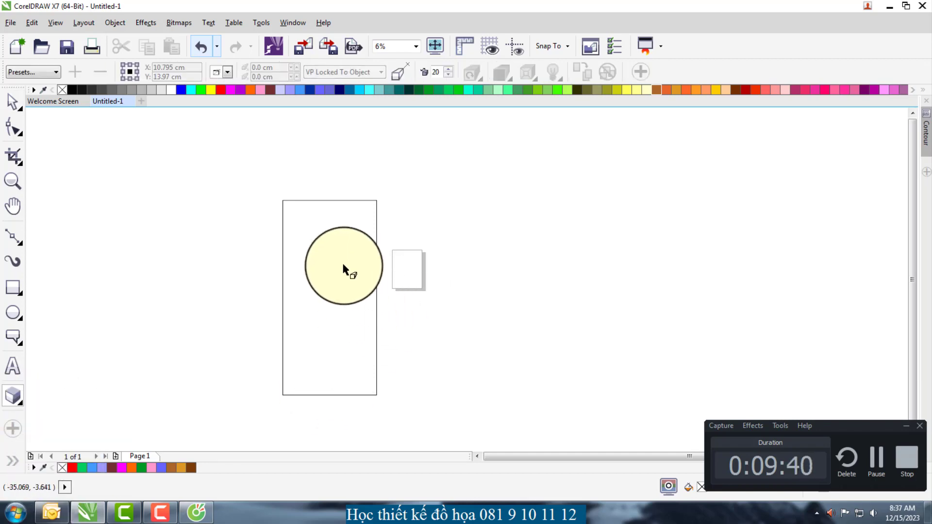
pyautogui.click(12, 101)
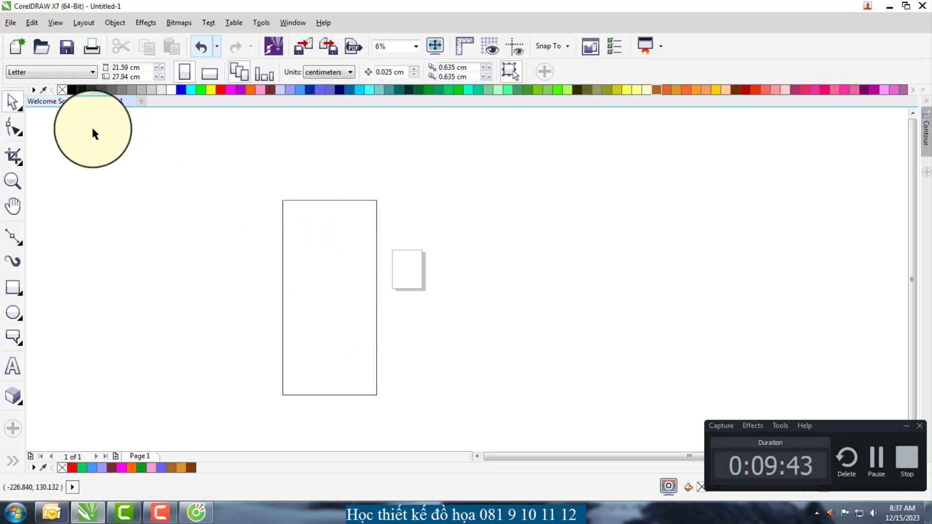
# Step: Delete the tall rectangle beside the page
pyautogui.click(300, 241)
pyautogui.press('Delete')
pyautogui.scroll(-1, 394, 250)
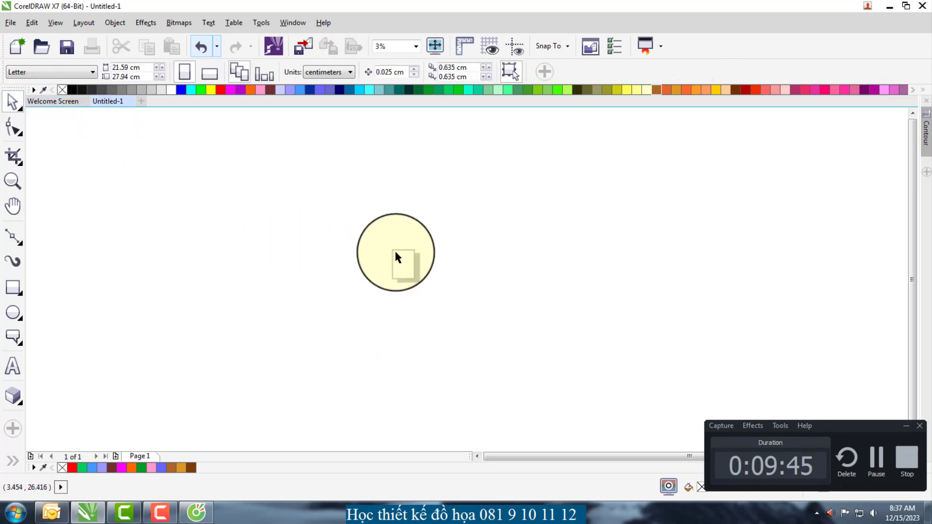
pyautogui.press('z')
pyautogui.moveTo(346, 228); pyautogui.dragTo(488, 310)
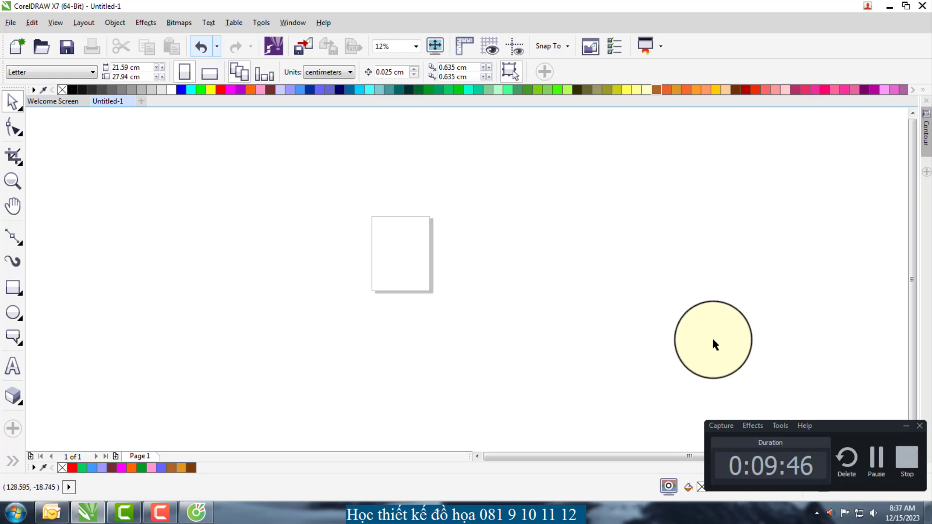
pyautogui.click(875, 458)
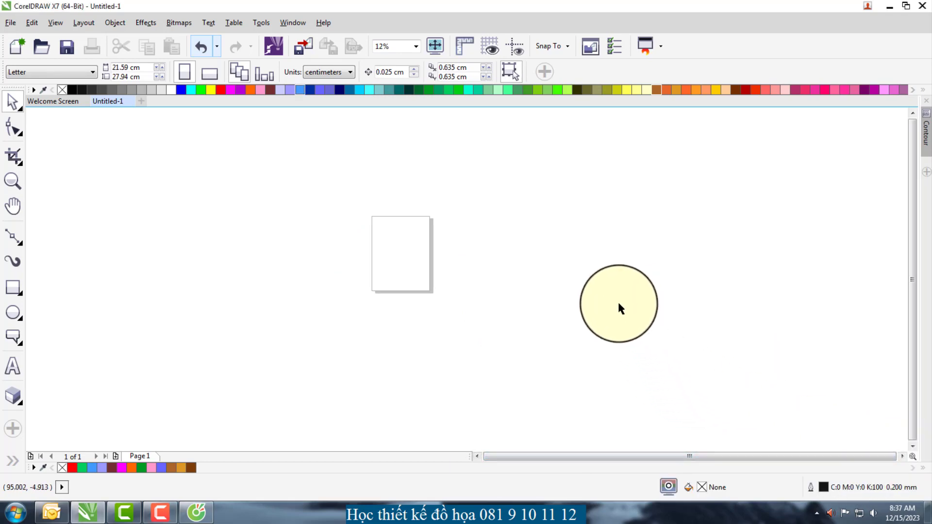
pyautogui.click(171, 513)
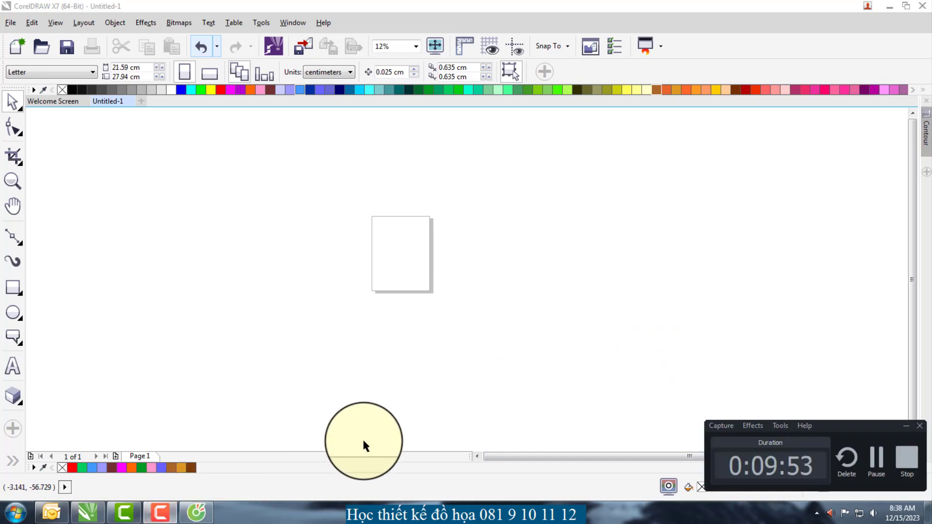
pyautogui.rightClick(627, 248)
pyautogui.moveTo(411, 257); pyautogui.dragTo(373, 224)
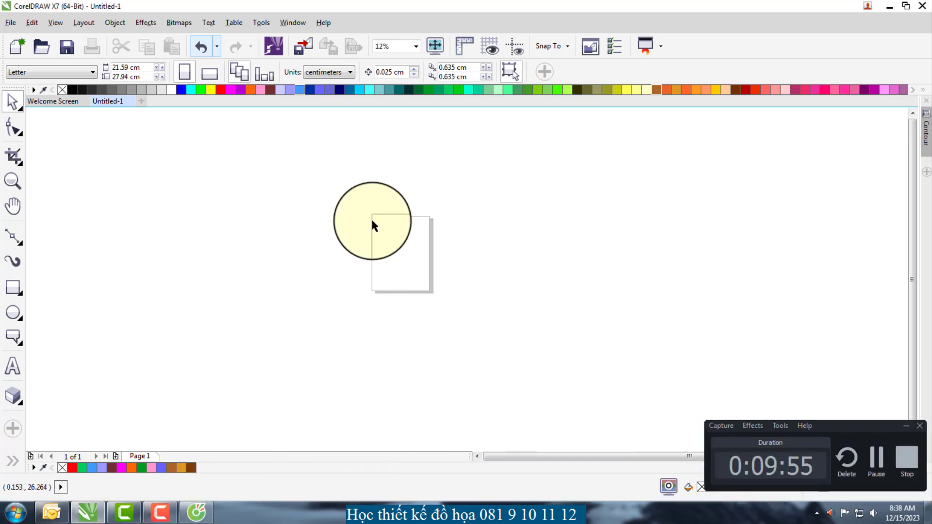
pyautogui.rightClick(685, 75)
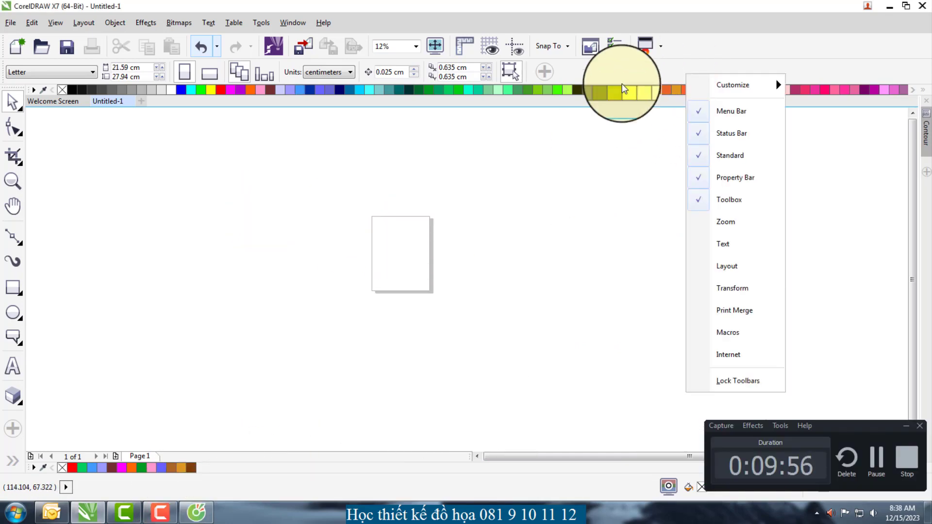
pyautogui.click(338, 217)
pyautogui.press('z')
pyautogui.moveTo(328, 199); pyautogui.dragTo(509, 320)
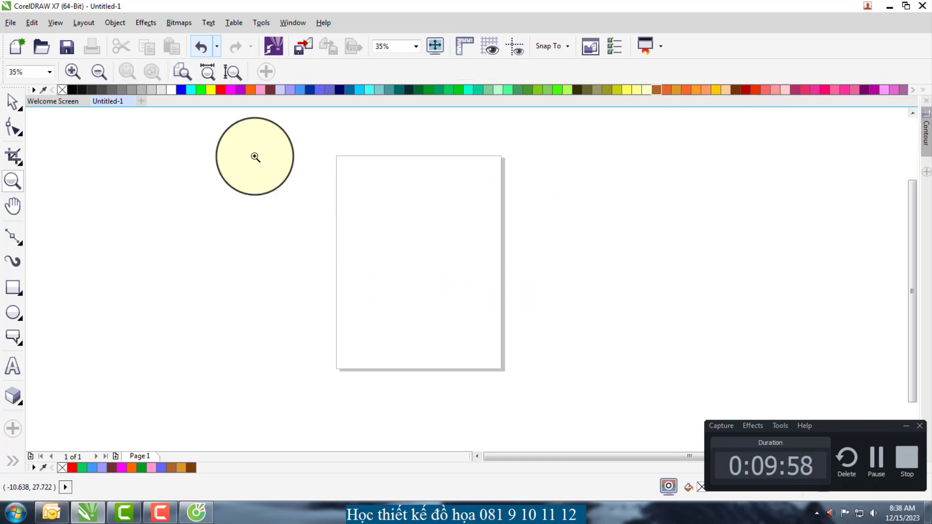
pyautogui.moveTo(246, 121); pyautogui.dragTo(606, 416)
pyautogui.press('space')
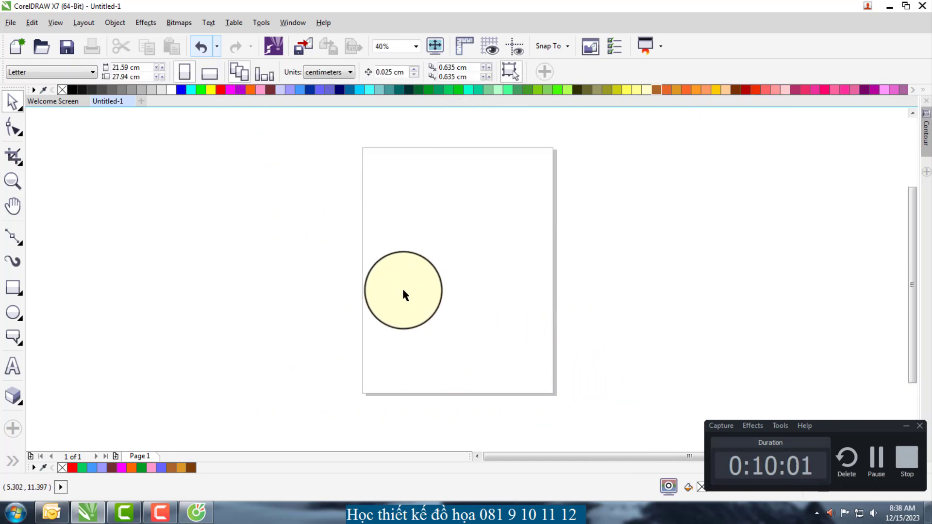
pyautogui.click(875, 459)
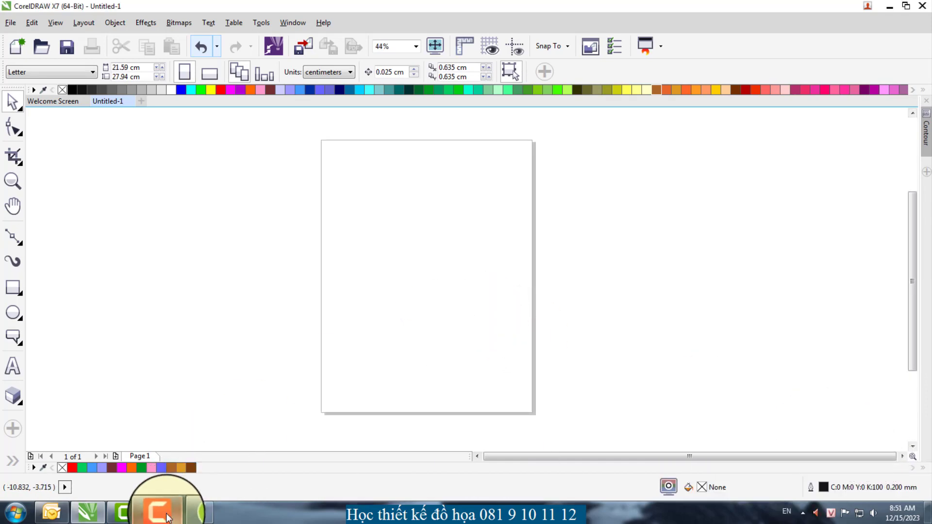
pyautogui.click(166, 514)
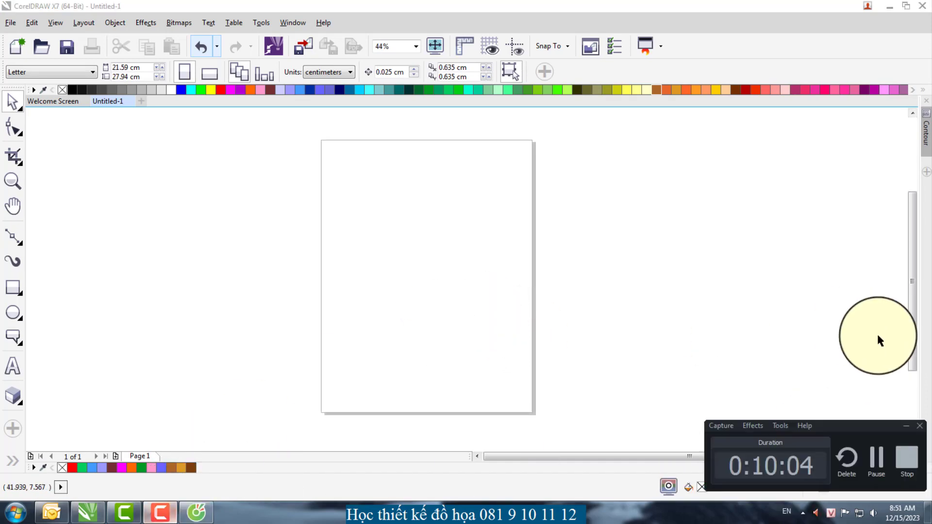
pyautogui.moveTo(831, 427); pyautogui.dragTo(759, 445)
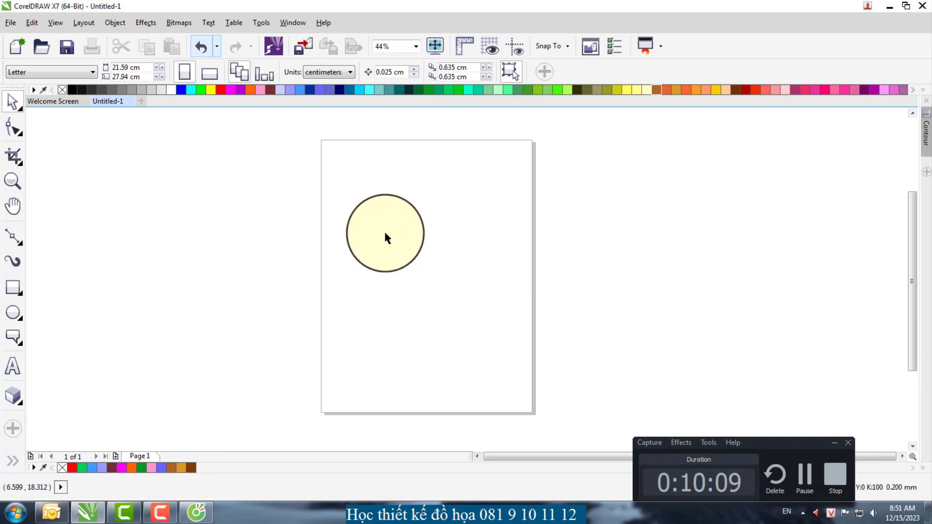
# Step: Draw a closed, curved Bézier shape about 12.7 by 8.0 cm near the page's left edge
pyautogui.moveTo(584, 324); pyautogui.dragTo(630, 343)
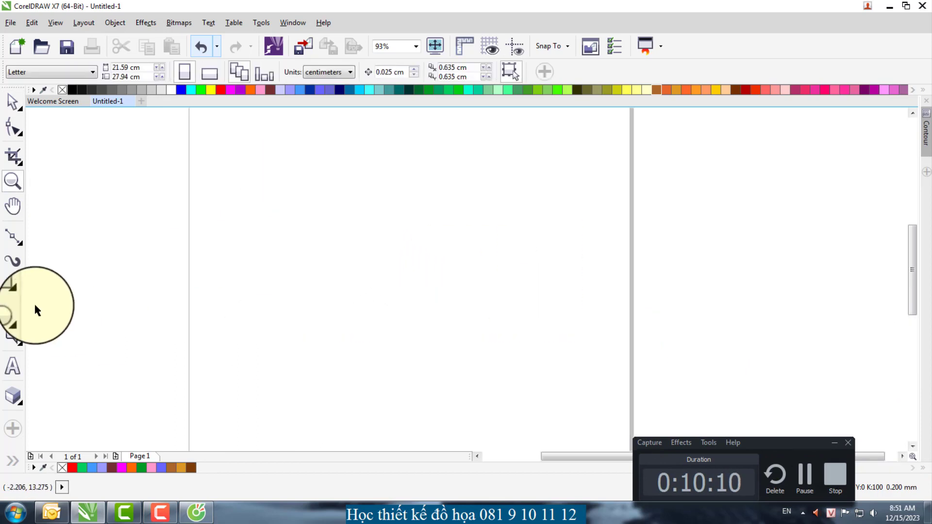
pyautogui.click(6, 238)
pyautogui.moveTo(253, 248); pyautogui.dragTo(323, 231)
pyautogui.moveTo(426, 274); pyautogui.dragTo(452, 302)
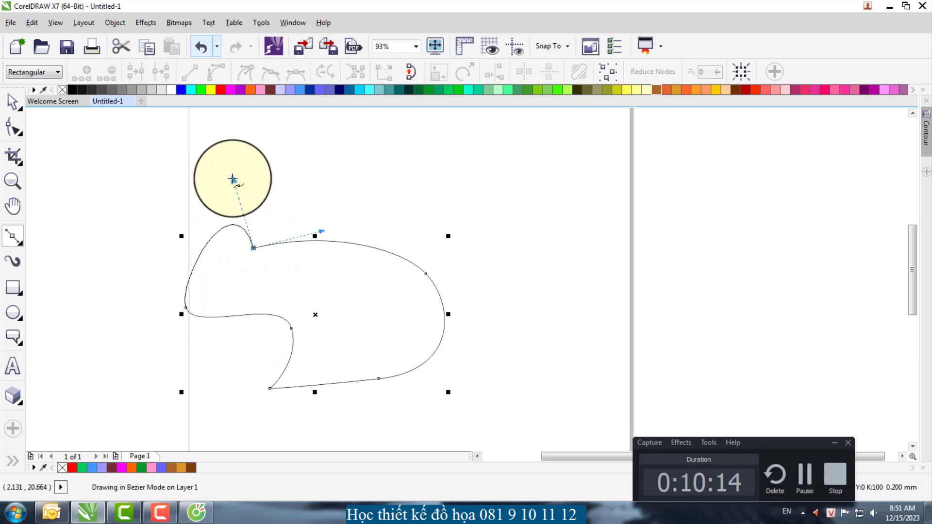
pyautogui.press('space')
pyautogui.click(423, 180)
pyautogui.press('z')
pyautogui.rightClick(372, 231)
pyautogui.moveTo(555, 340); pyautogui.dragTo(555, 340)
pyautogui.press('space')
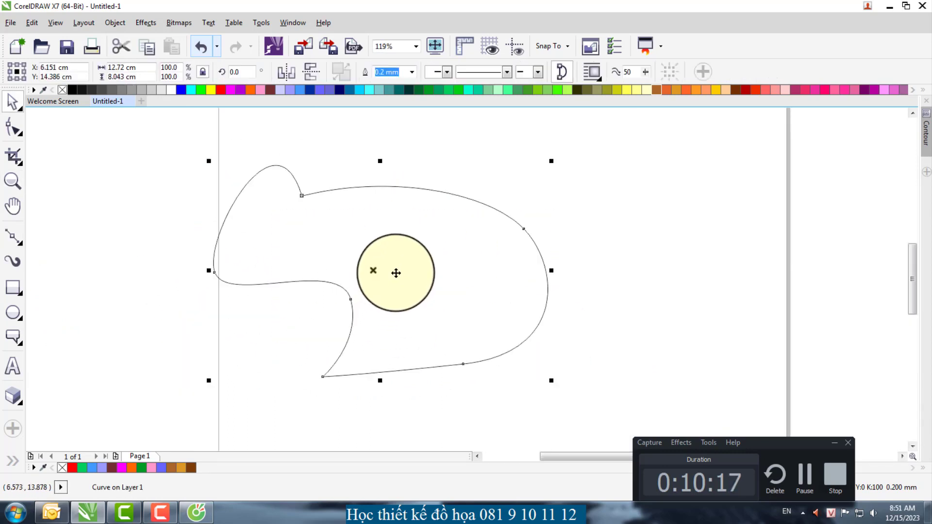
# Step: Fill the closed Bézier shape with orange and move it slightly right and down on the page
pyautogui.click(255, 89)
pyautogui.click(408, 137)
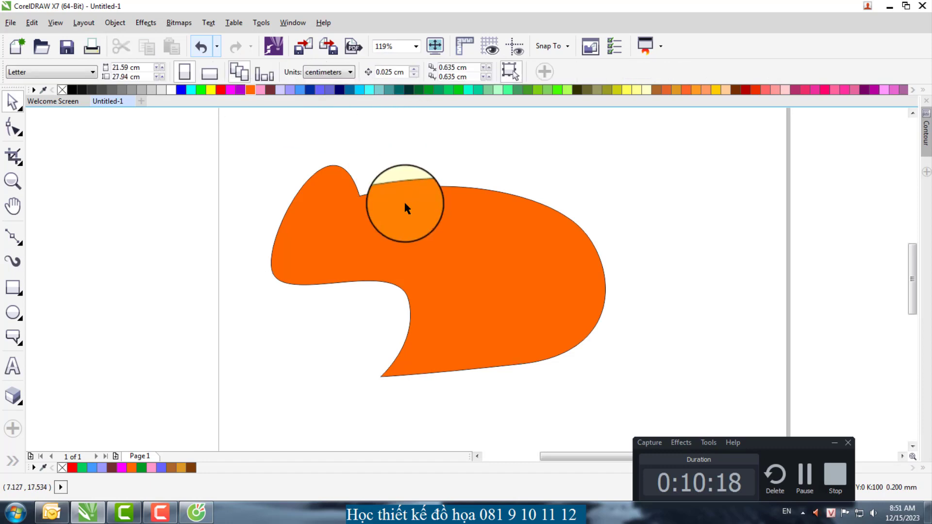
pyautogui.click(433, 242)
pyautogui.moveTo(452, 245); pyautogui.dragTo(452, 264)
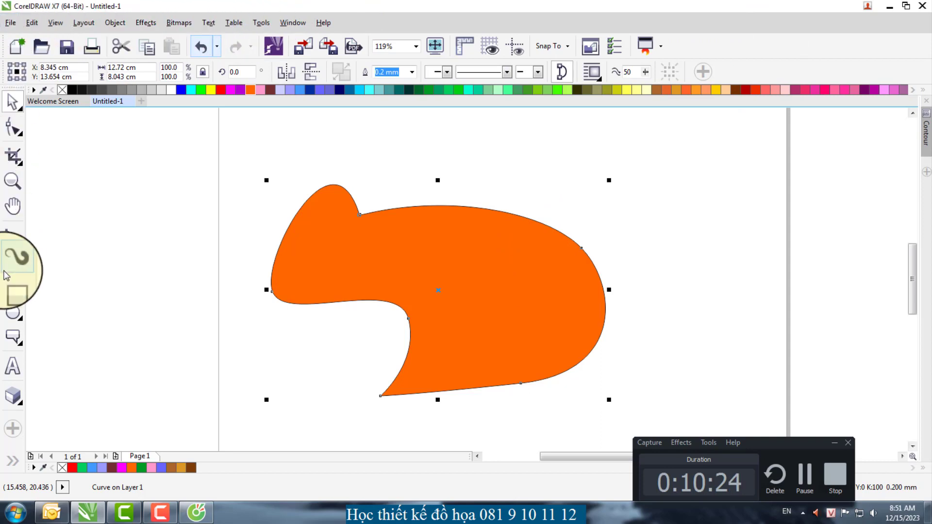
# Step: Move the orange shape a little farther to the right and slightly up
pyautogui.click(19, 345)
pyautogui.click(329, 277)
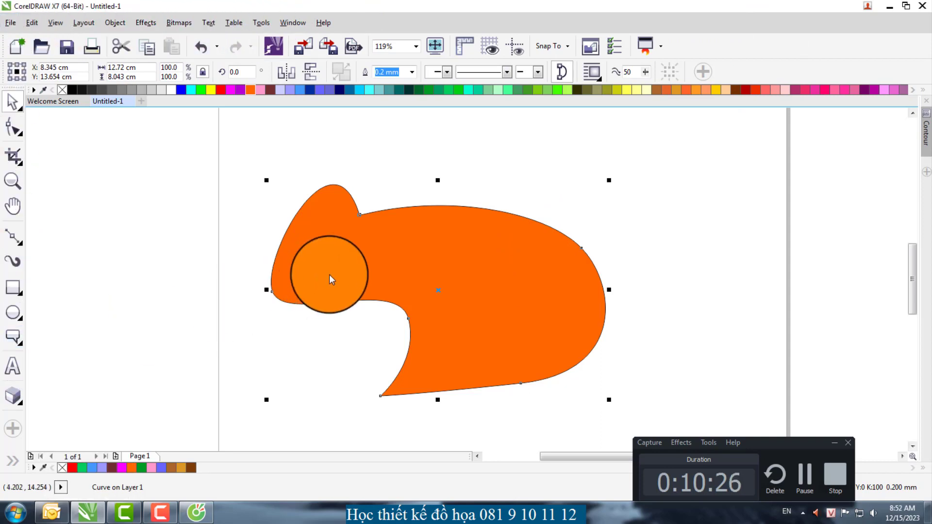
pyautogui.click(230, 280)
pyautogui.click(437, 265)
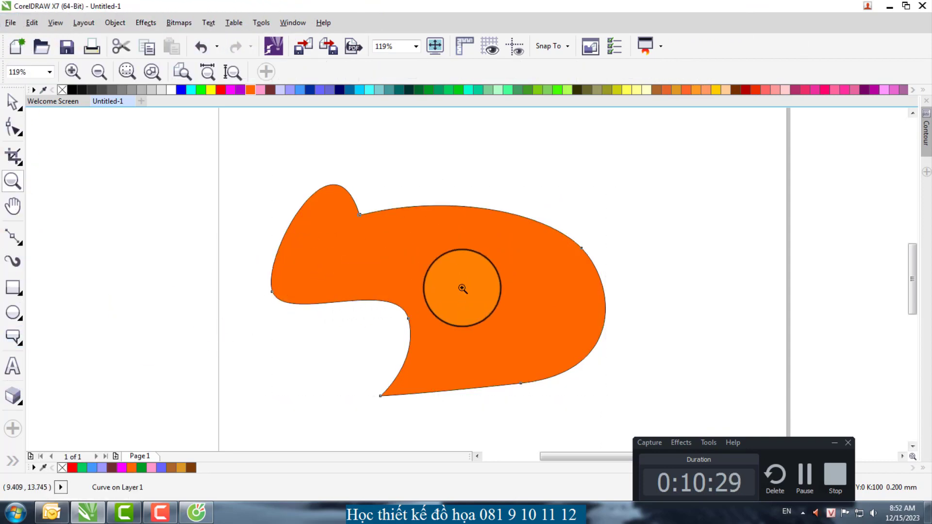
pyautogui.rightClick(489, 171)
pyautogui.click(482, 181)
pyautogui.click(436, 279)
pyautogui.moveTo(436, 278); pyautogui.dragTo(466, 283)
pyautogui.click(237, 316)
pyautogui.click(385, 275)
pyautogui.click(110, 307)
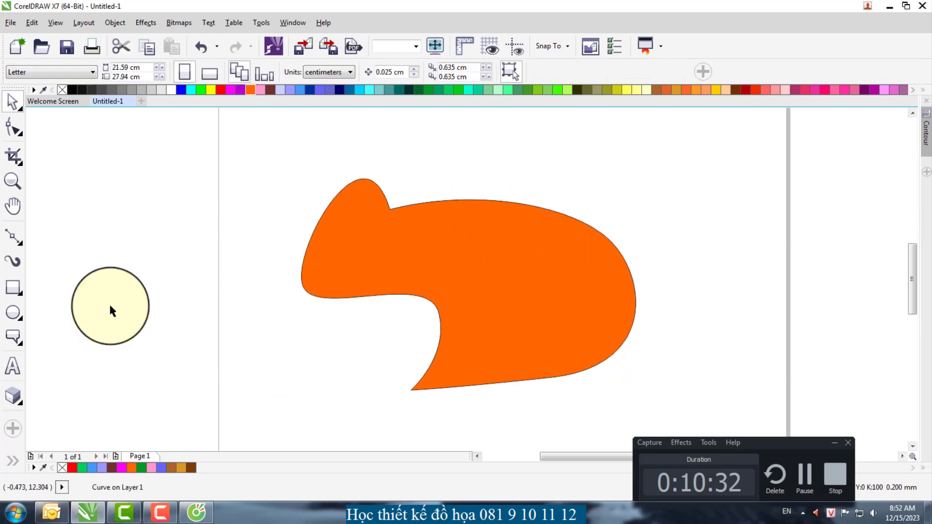
# Step: Draw a looping Bézier curve about 15.1 by 10.6 cm that crosses the page's left edge, overlaps the orange shape and returns to its start
pyautogui.click(13, 237)
pyautogui.click(175, 284)
pyautogui.moveTo(292, 215); pyautogui.dragTo(326, 248)
pyautogui.moveTo(347, 313); pyautogui.dragTo(335, 364)
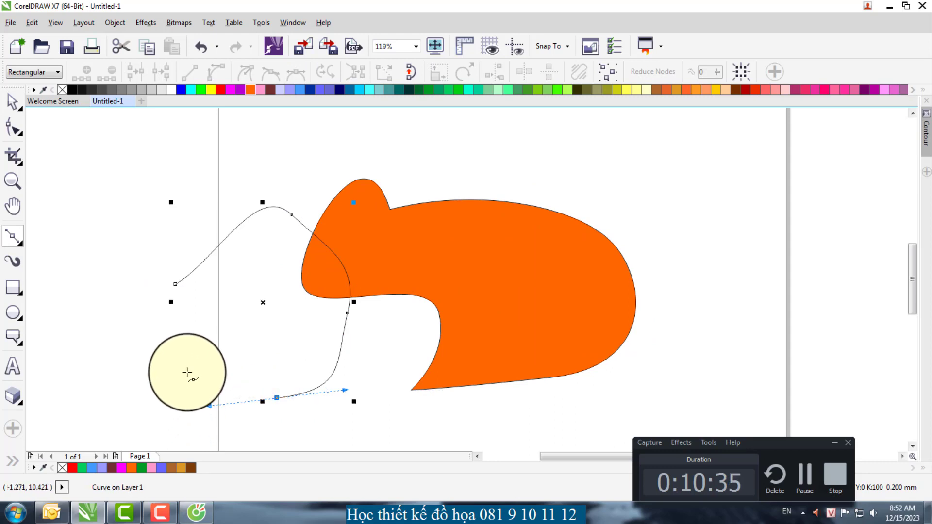
pyautogui.moveTo(112, 275); pyautogui.dragTo(144, 218)
pyautogui.moveTo(211, 179); pyautogui.dragTo(228, 208)
pyautogui.moveTo(289, 173); pyautogui.dragTo(335, 147)
pyautogui.moveTo(425, 144); pyautogui.dragTo(494, 242)
pyautogui.moveTo(472, 289); pyautogui.dragTo(440, 328)
pyautogui.click(175, 284)
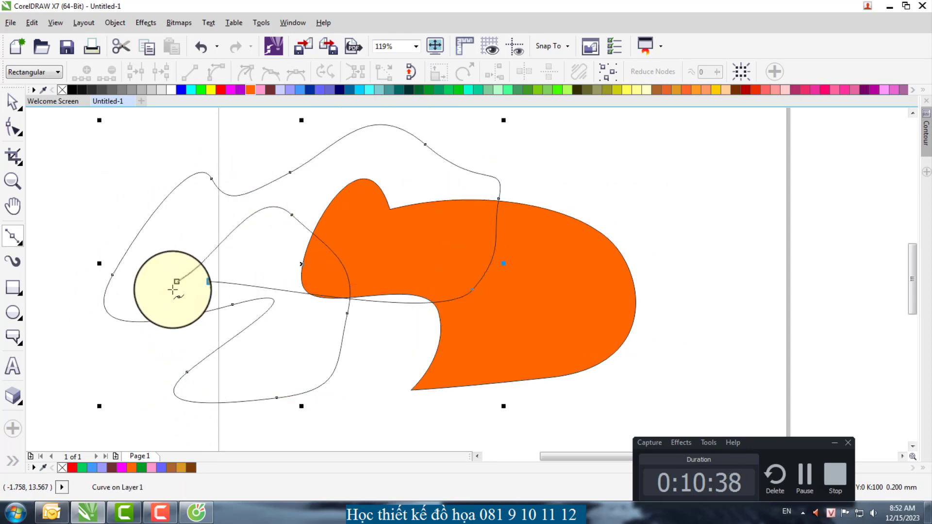
pyautogui.moveTo(187, 285); pyautogui.dragTo(218, 335)
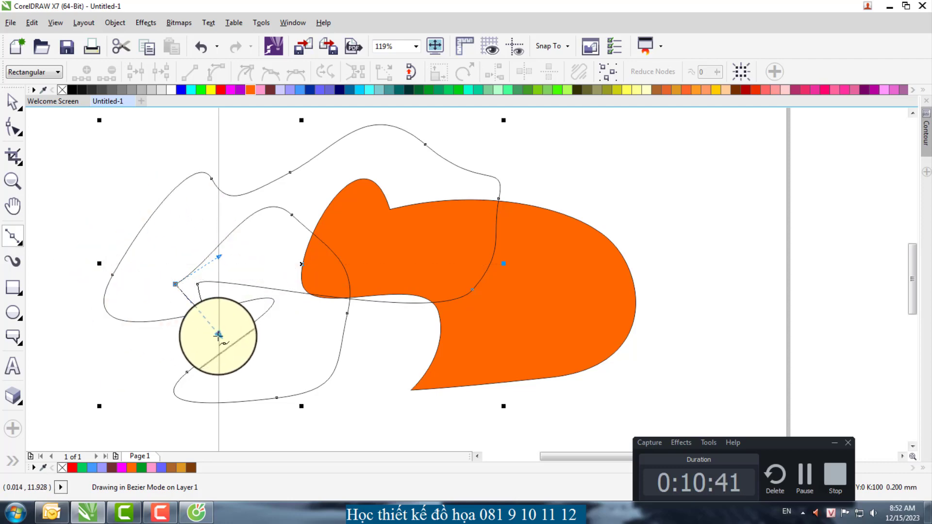
pyautogui.press('space')
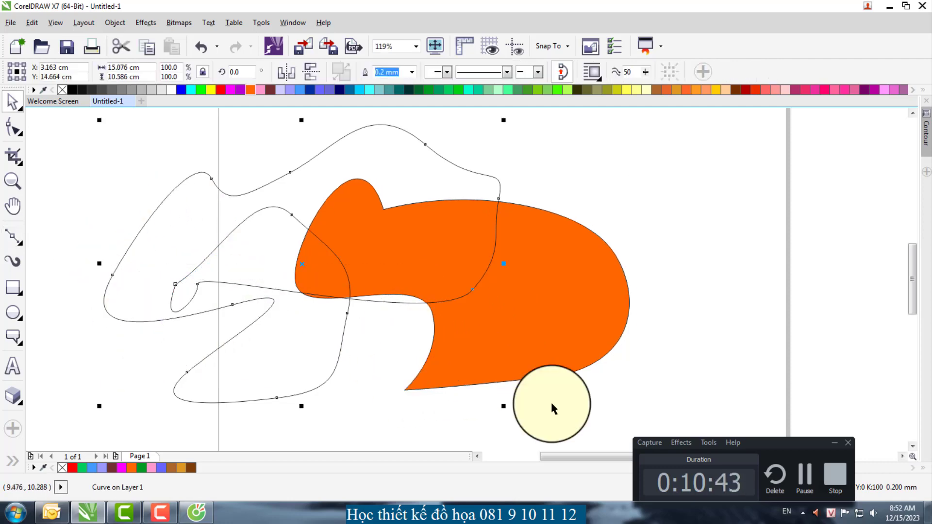
# Step: Move the orange shape and the looping curve together slightly up and to the right
pyautogui.click(620, 374)
pyautogui.click(480, 325)
pyautogui.press('F2')
pyautogui.scroll(-3, 384, 278)
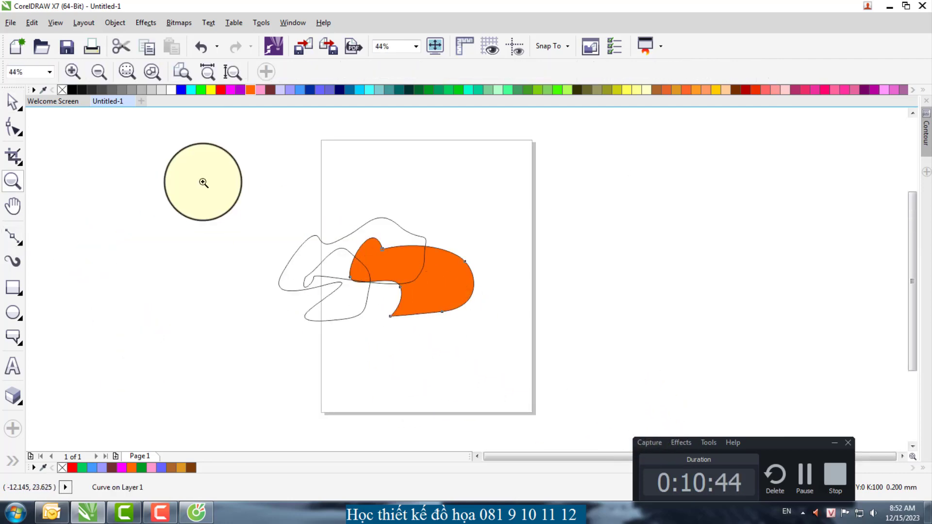
pyautogui.moveTo(202, 181); pyautogui.dragTo(575, 351)
pyautogui.click(171, 144)
pyautogui.moveTo(740, 395); pyautogui.dragTo(740, 397)
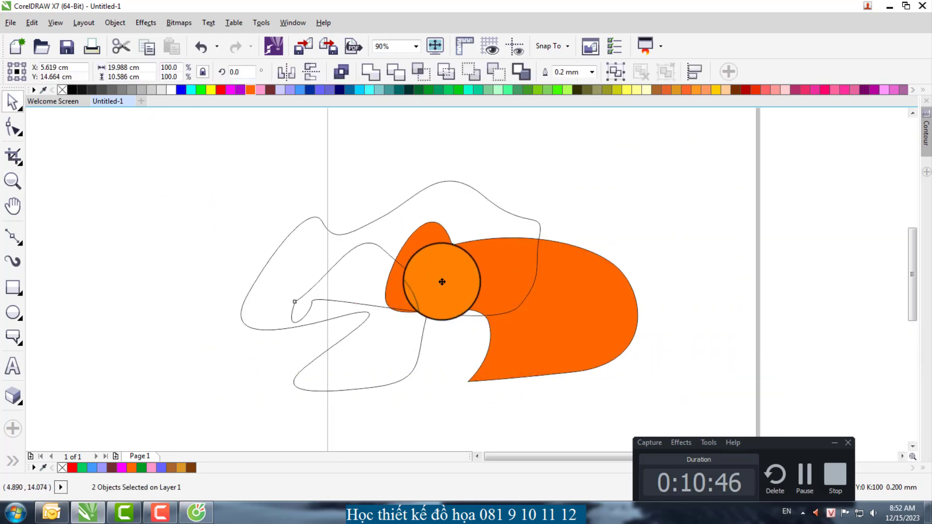
pyautogui.moveTo(443, 277); pyautogui.dragTo(477, 253)
pyautogui.click(478, 378)
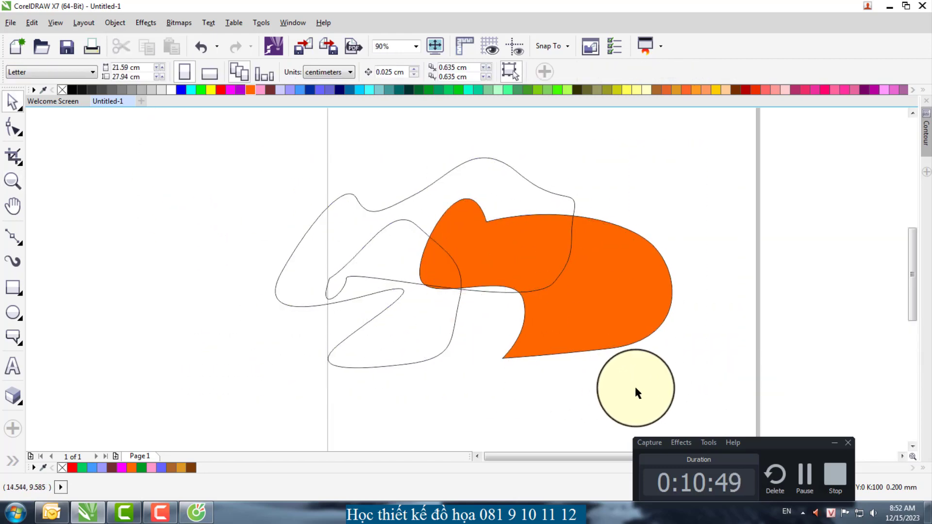